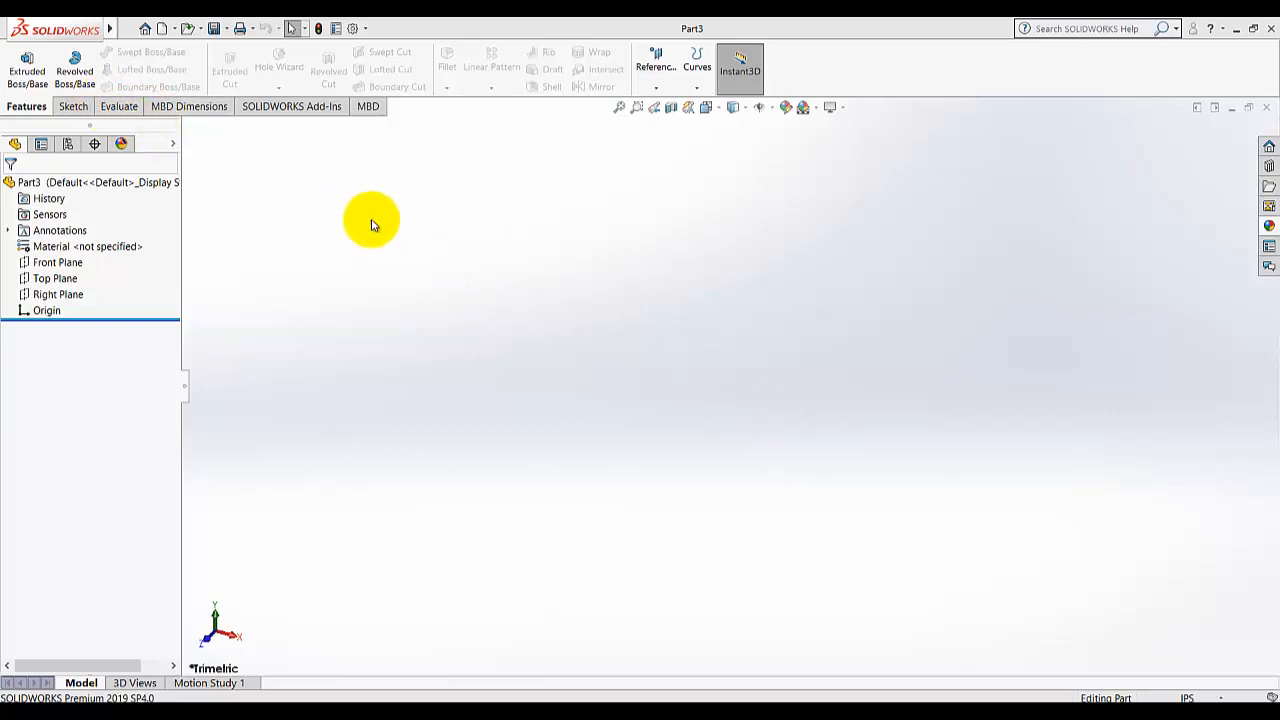
# Start a new sketch on the Right Plane.
pyautogui.click(72, 106)
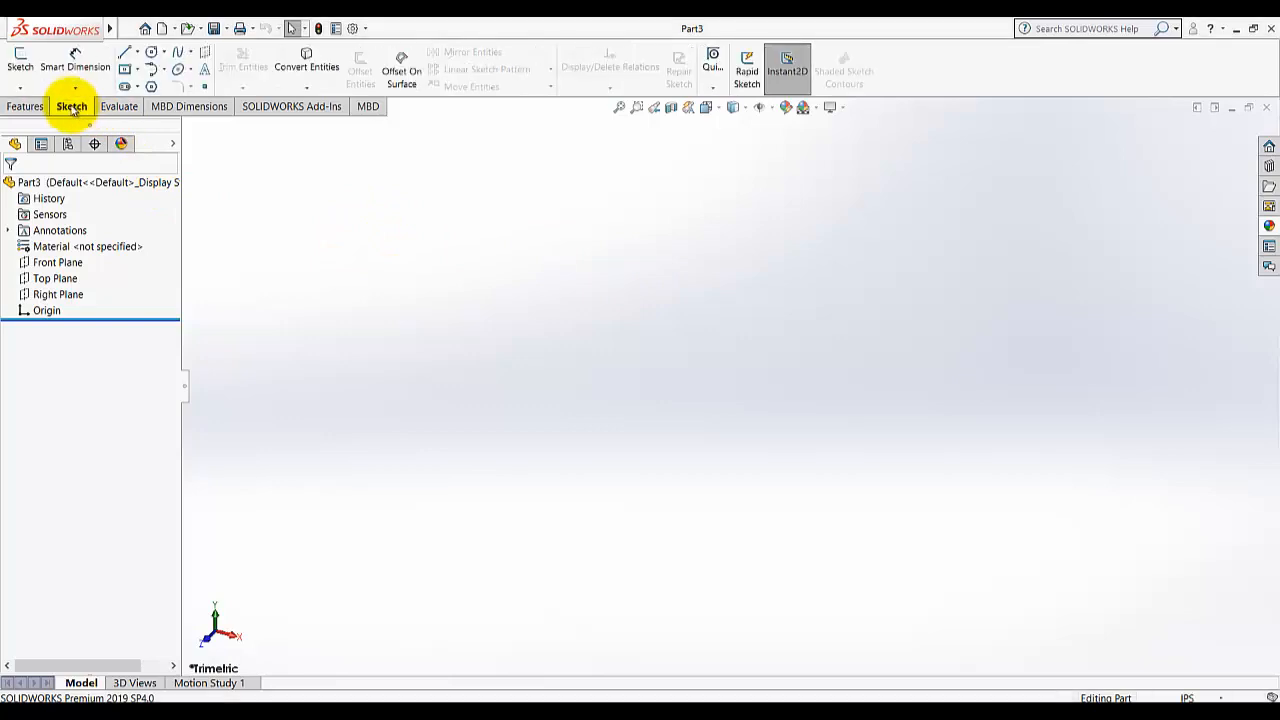
pyautogui.click(20, 58)
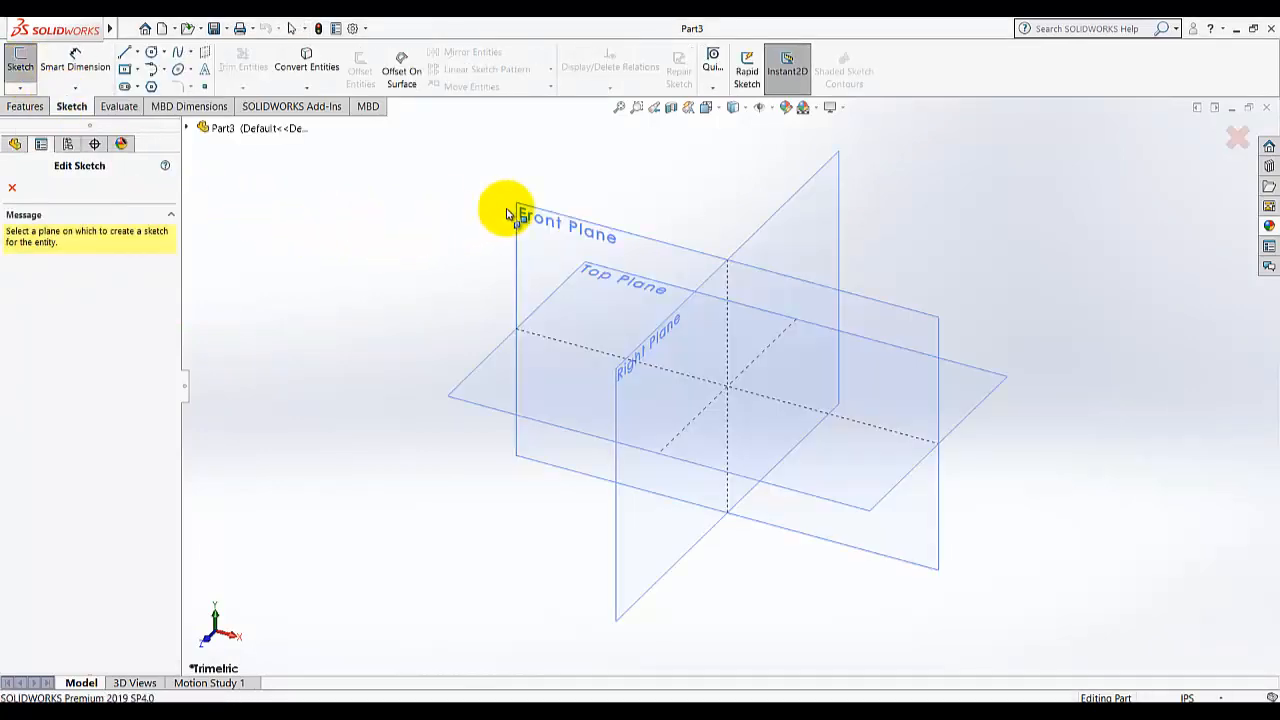
pyautogui.click(790, 236)
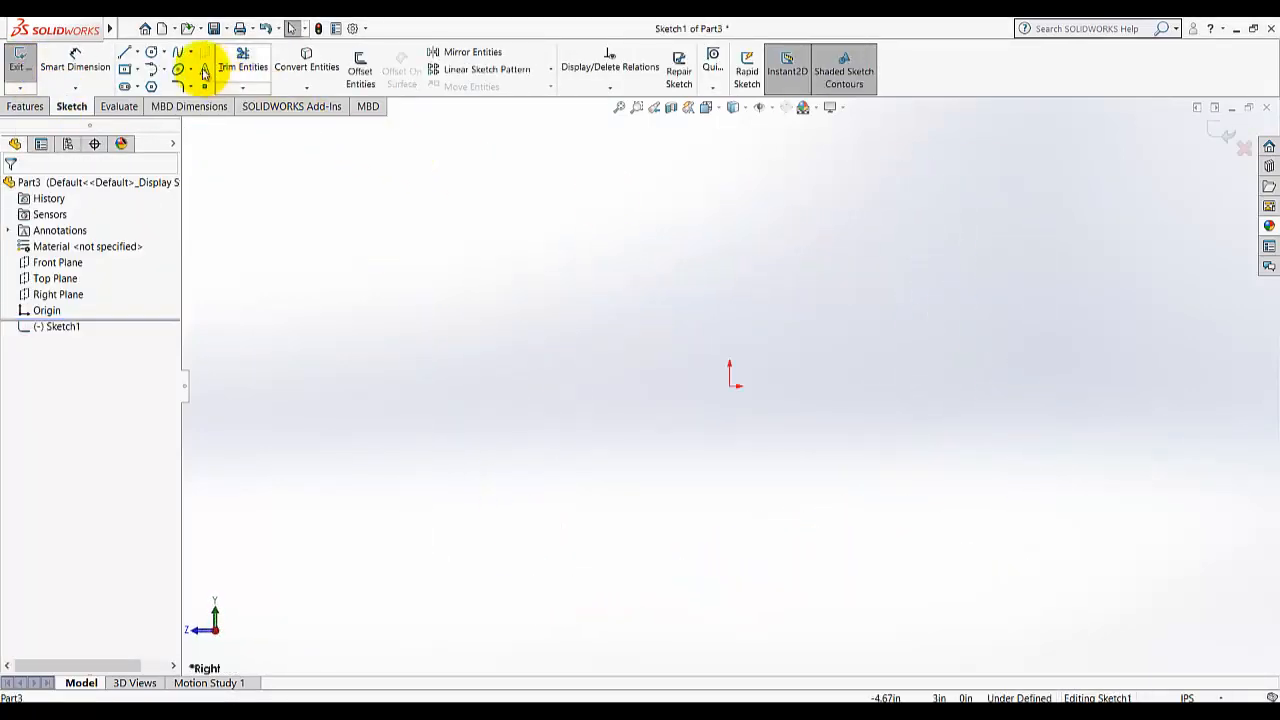
# Draw a horizontal centerline from the origin toward positive Z and stretch its free end to about 2.07 in long.
pyautogui.click(138, 56)
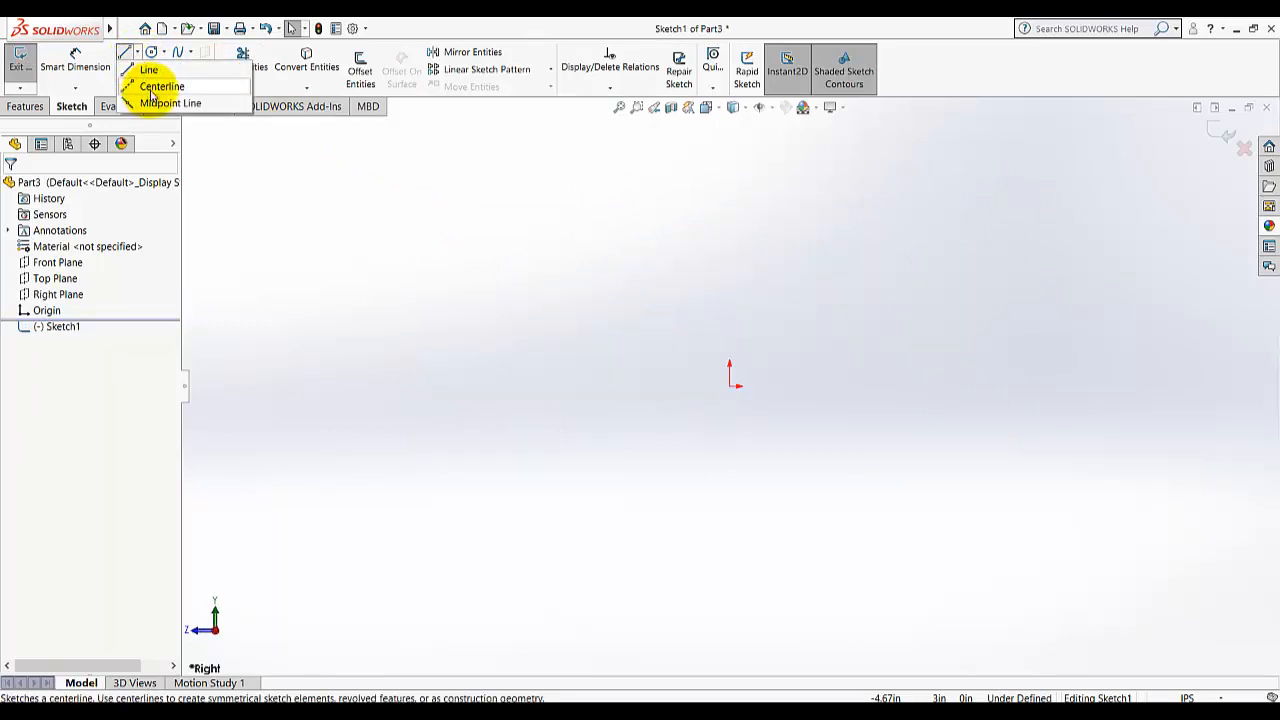
pyautogui.click(158, 87)
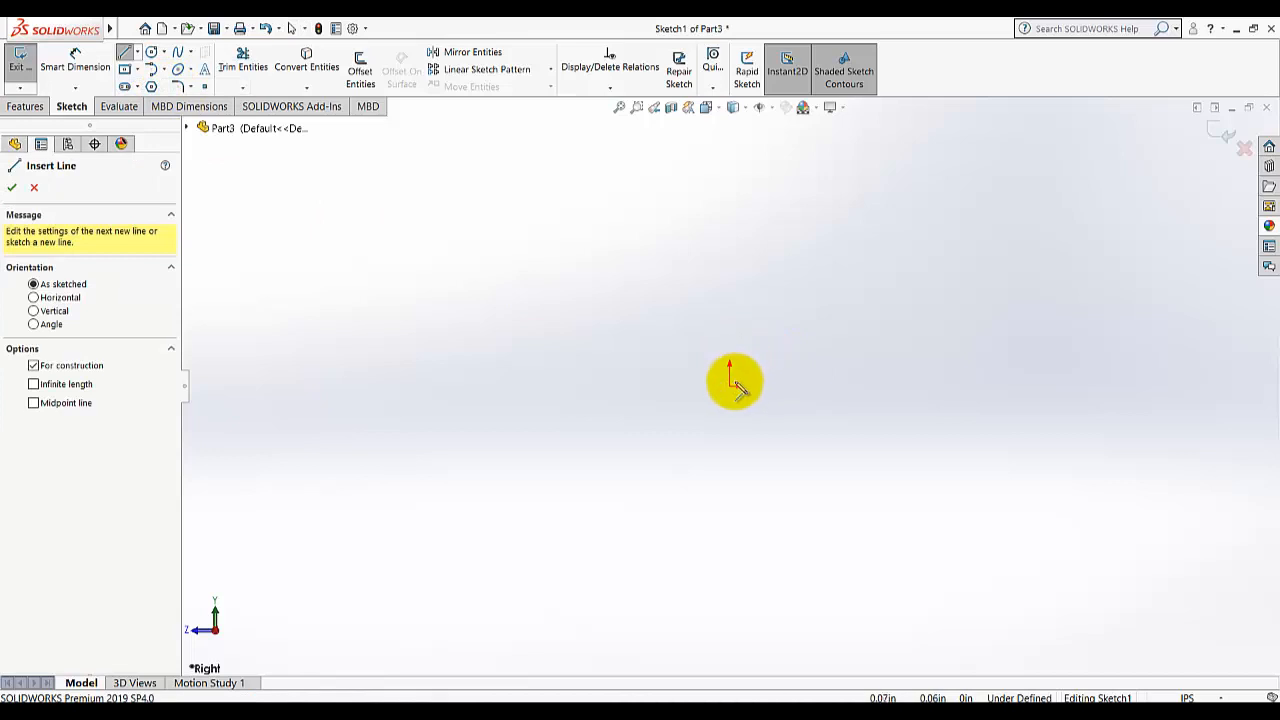
pyautogui.click(731, 387)
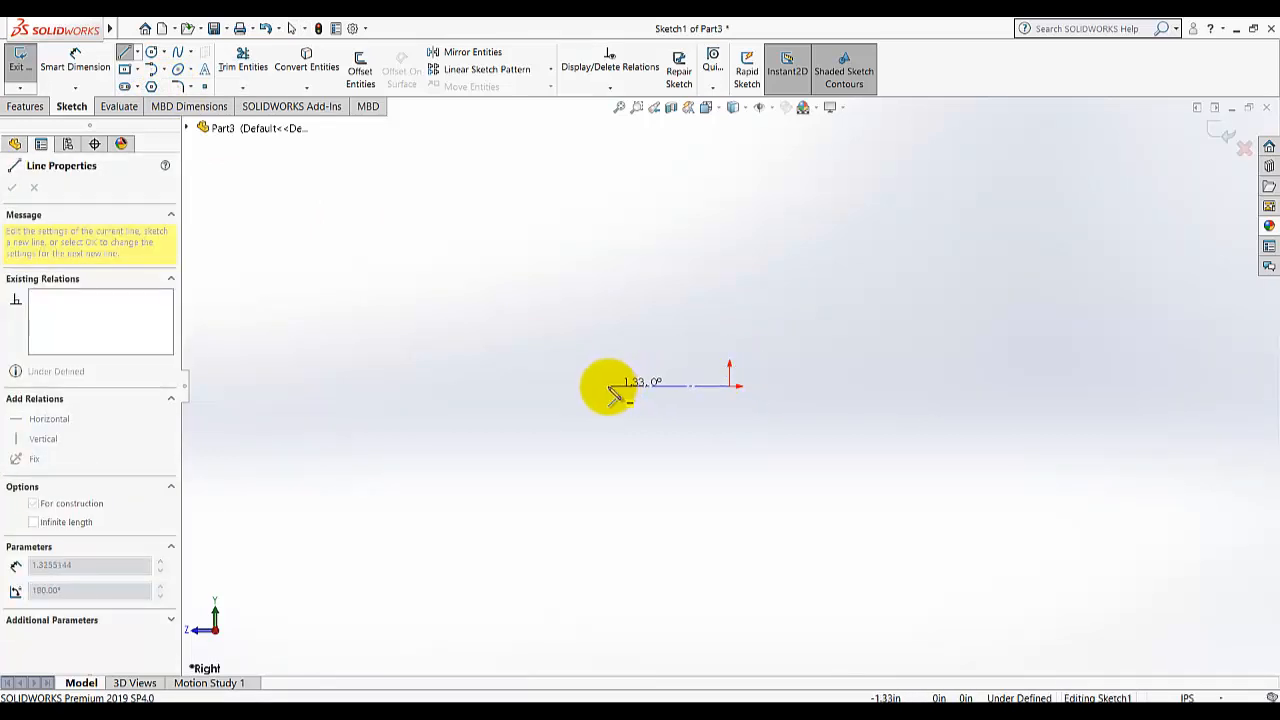
pyautogui.click(601, 389)
pyautogui.rightClick(557, 256)
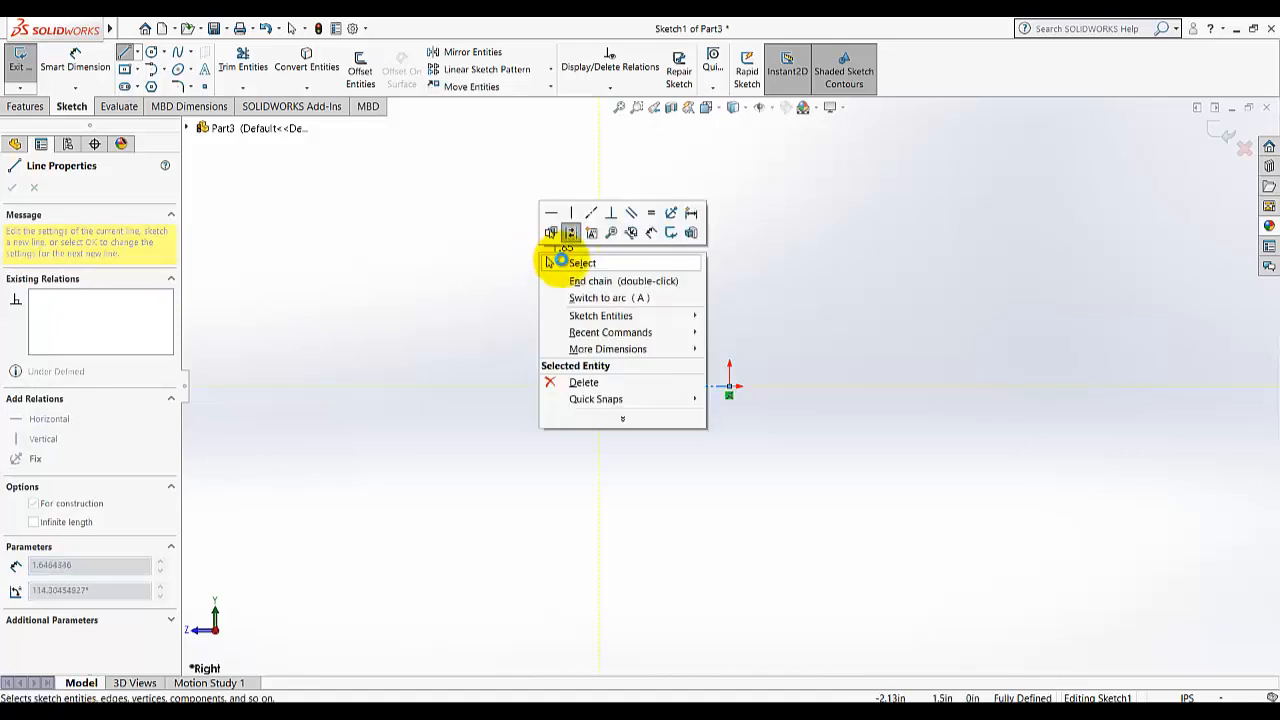
pyautogui.click(565, 262)
pyautogui.moveTo(597, 386); pyautogui.dragTo(543, 388)
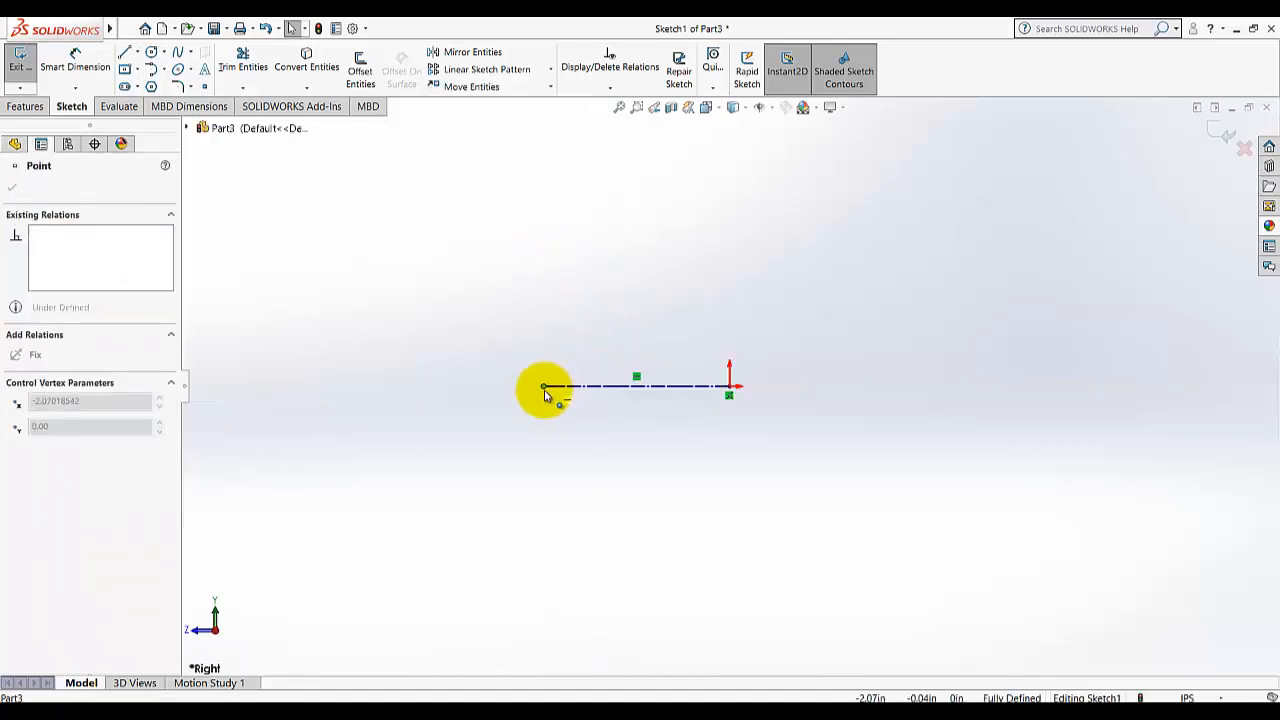
pyautogui.click(615, 420)
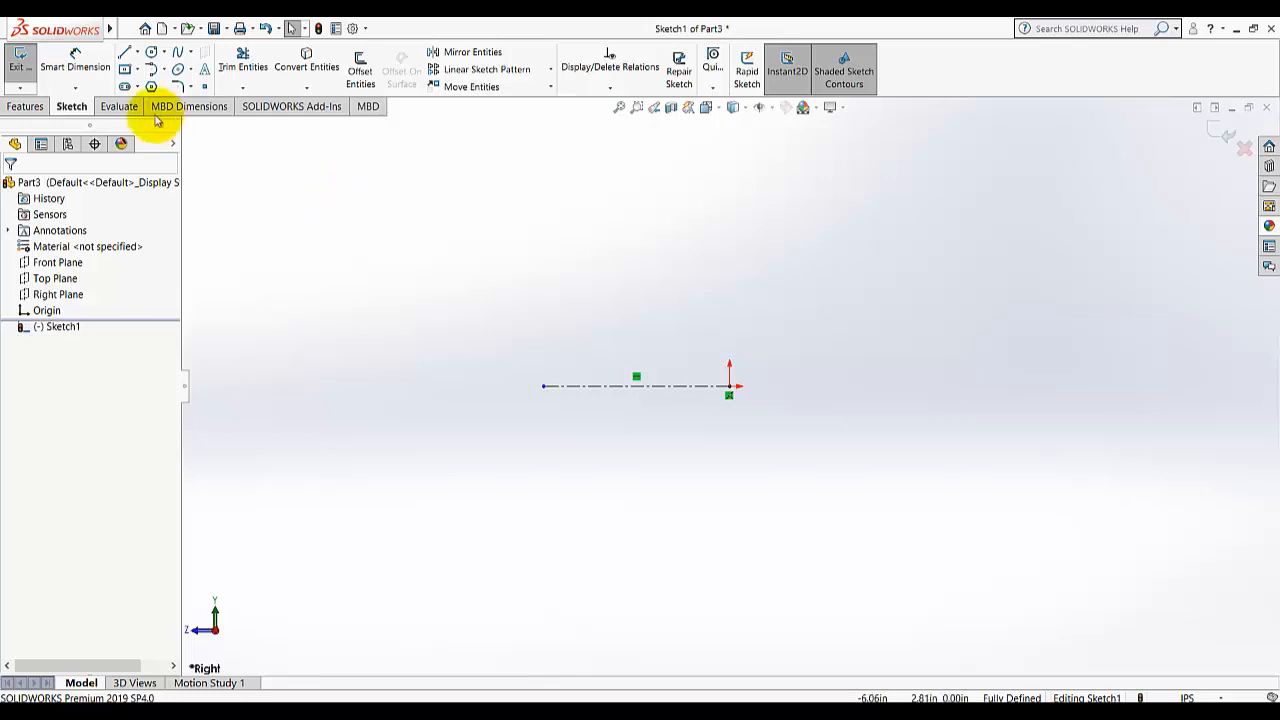
# Sketch the profile's lower edge about 1.90 in long above the centerline, its vertical side in line with the origin, and the stepped upper edges.
pyautogui.click(123, 52)
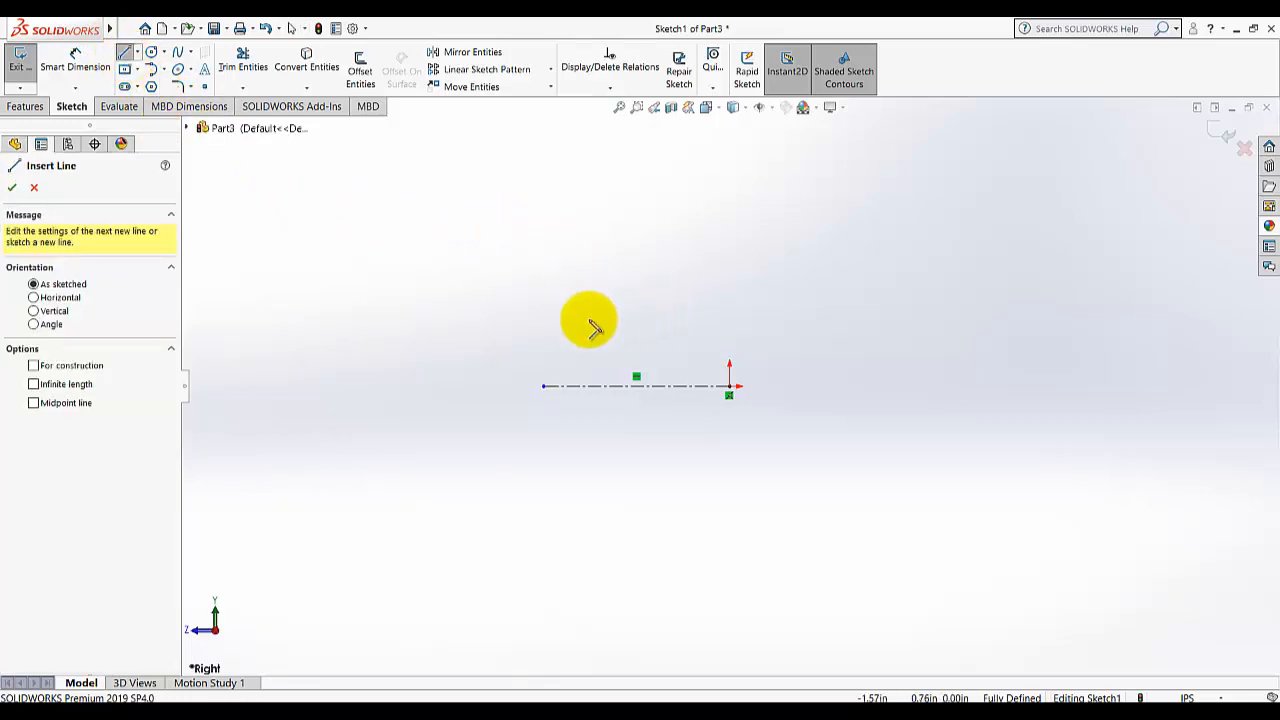
pyautogui.click(560, 320)
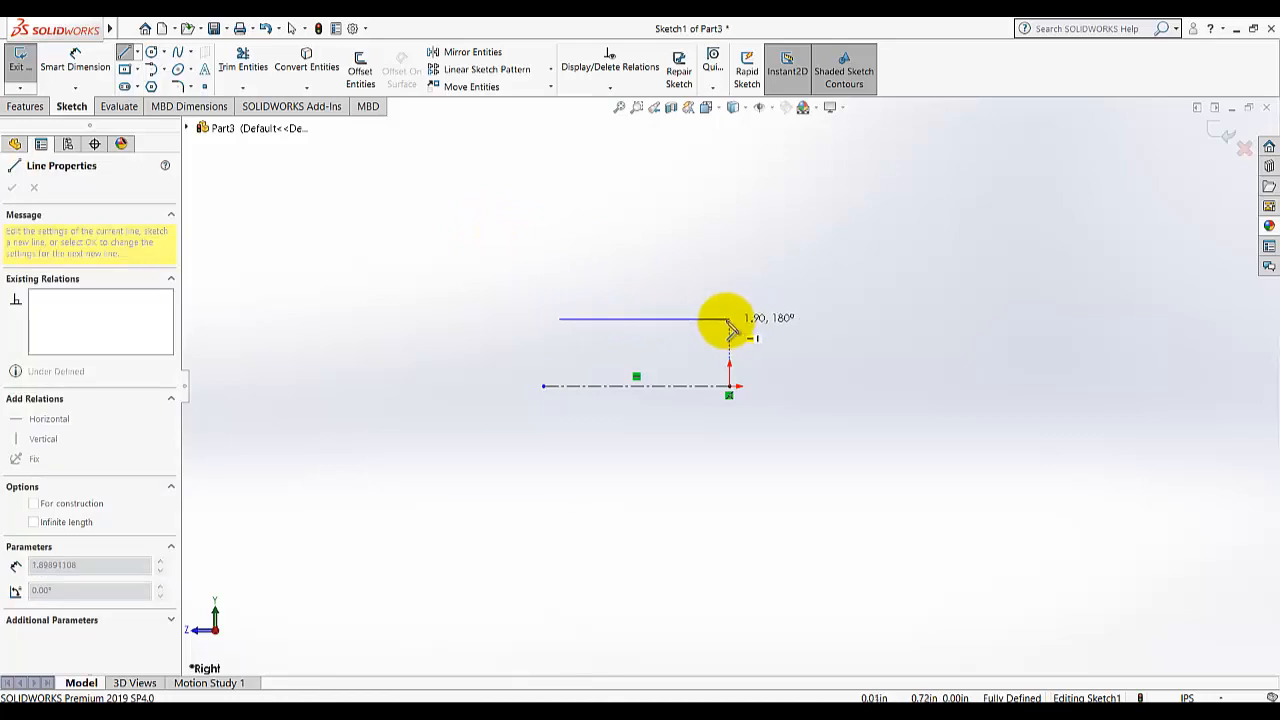
pyautogui.click(730, 319)
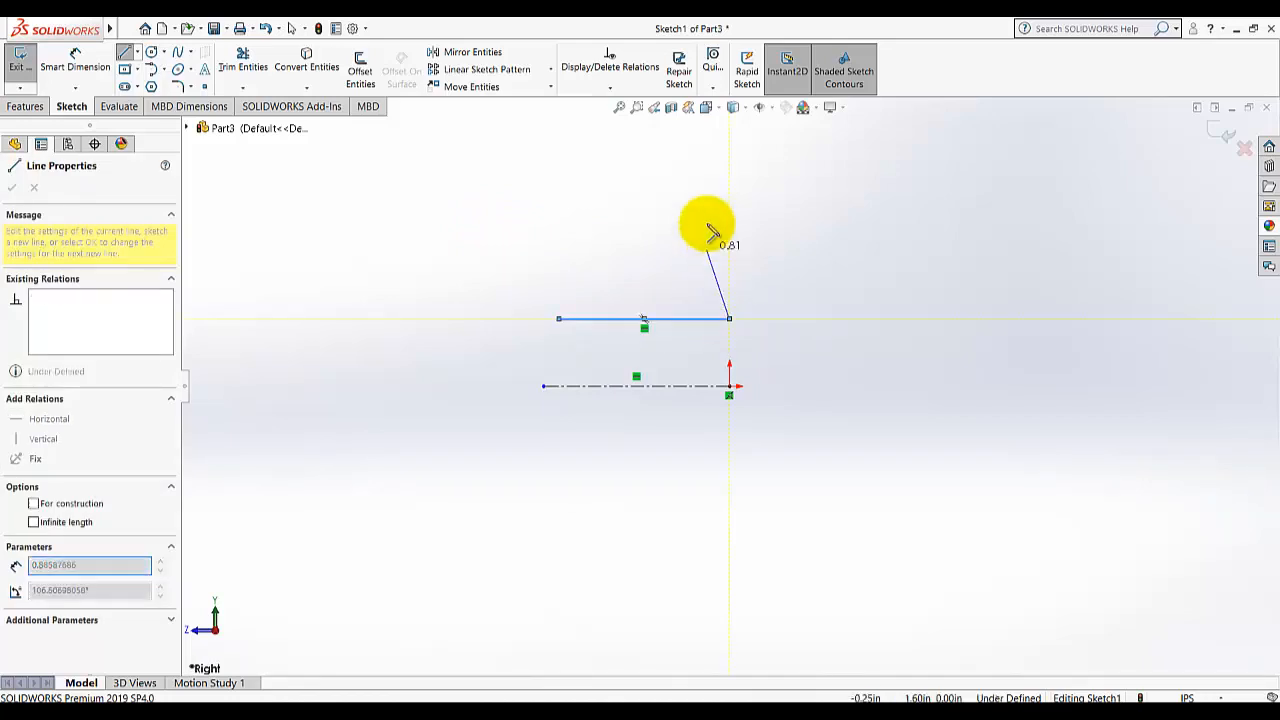
pyautogui.click(729, 183)
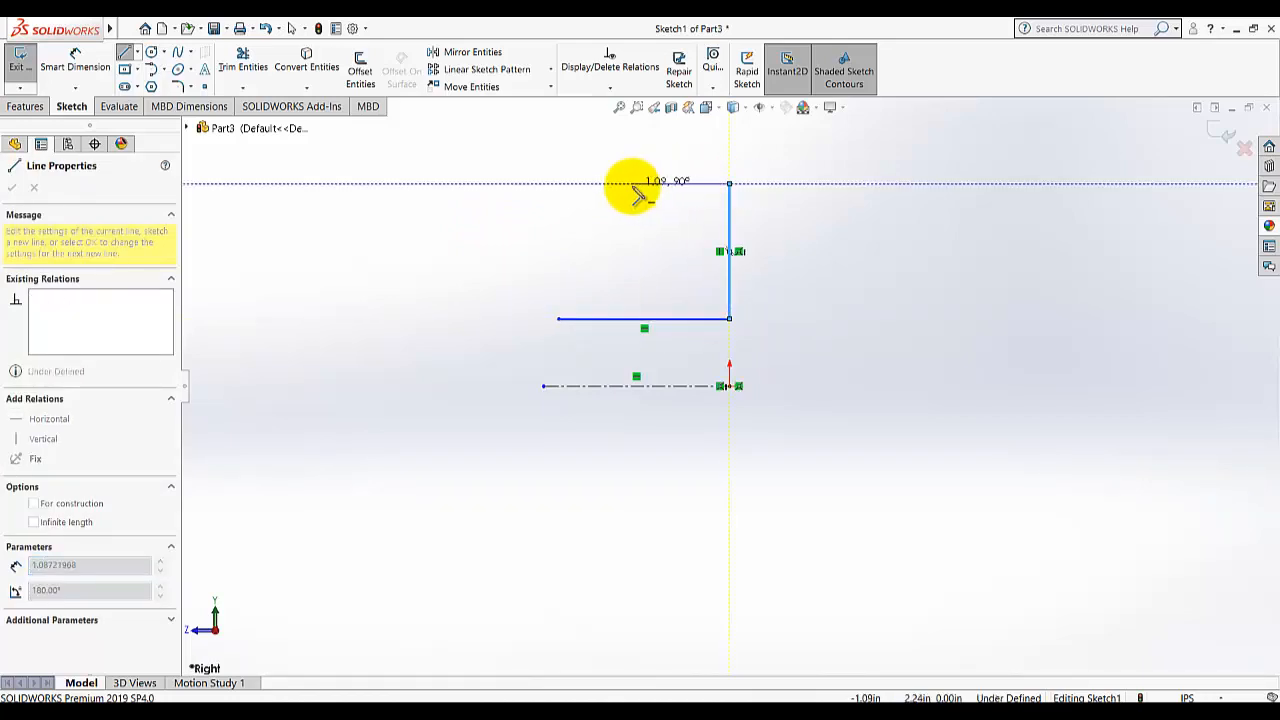
pyautogui.click(632, 183)
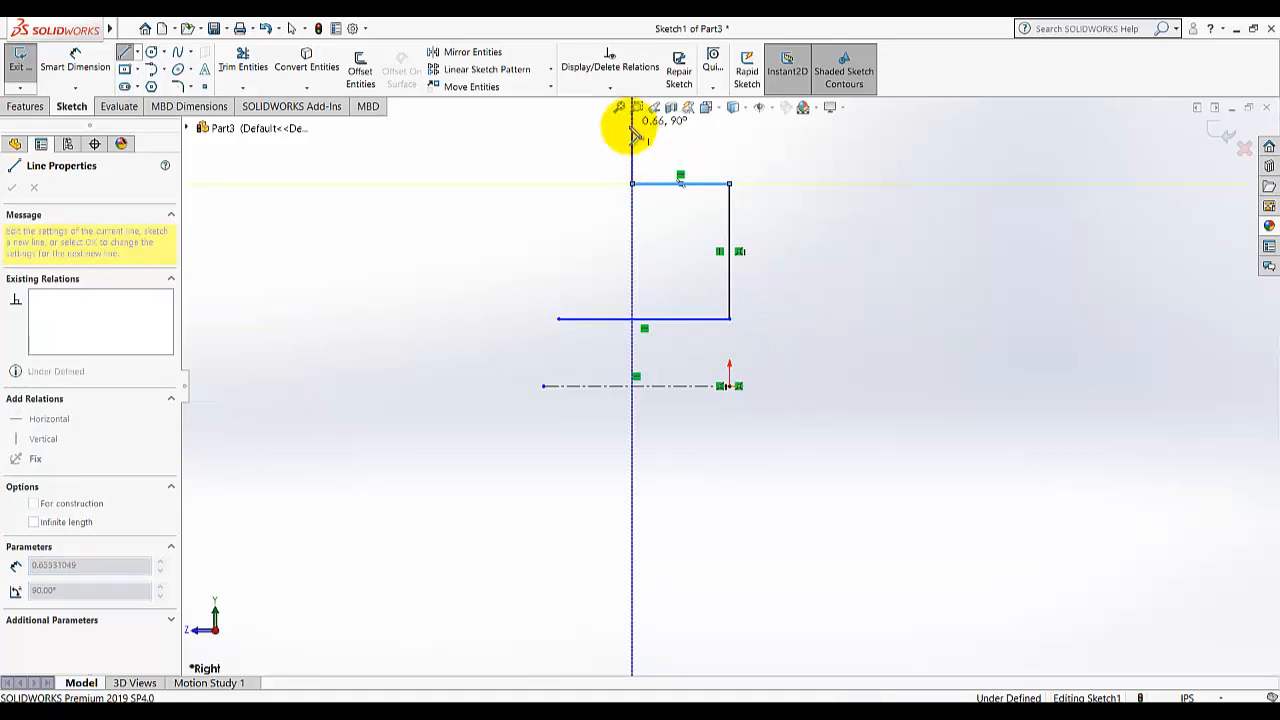
pyautogui.click(632, 125)
pyautogui.click(519, 125)
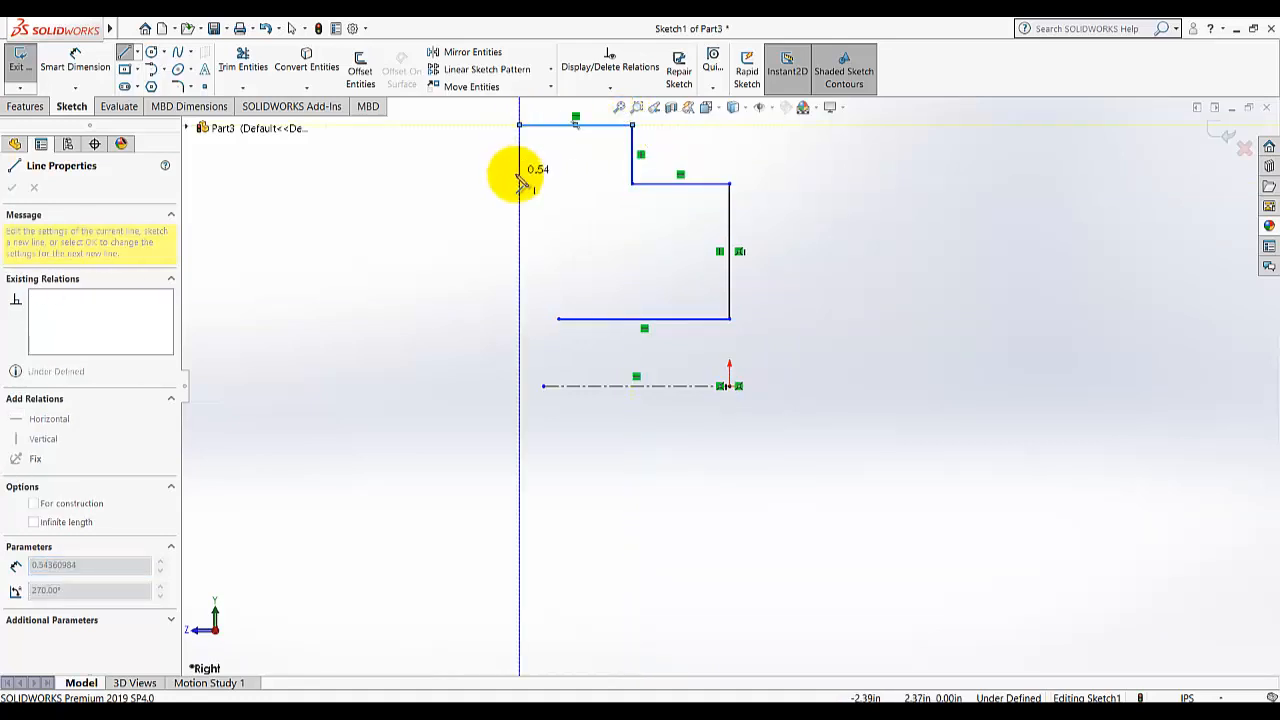
# Complete the closed profile with the small step below its upper flange, a rectangular recess open toward positive Z, and the short end edge.
pyautogui.click(519, 173)
pyautogui.click(559, 173)
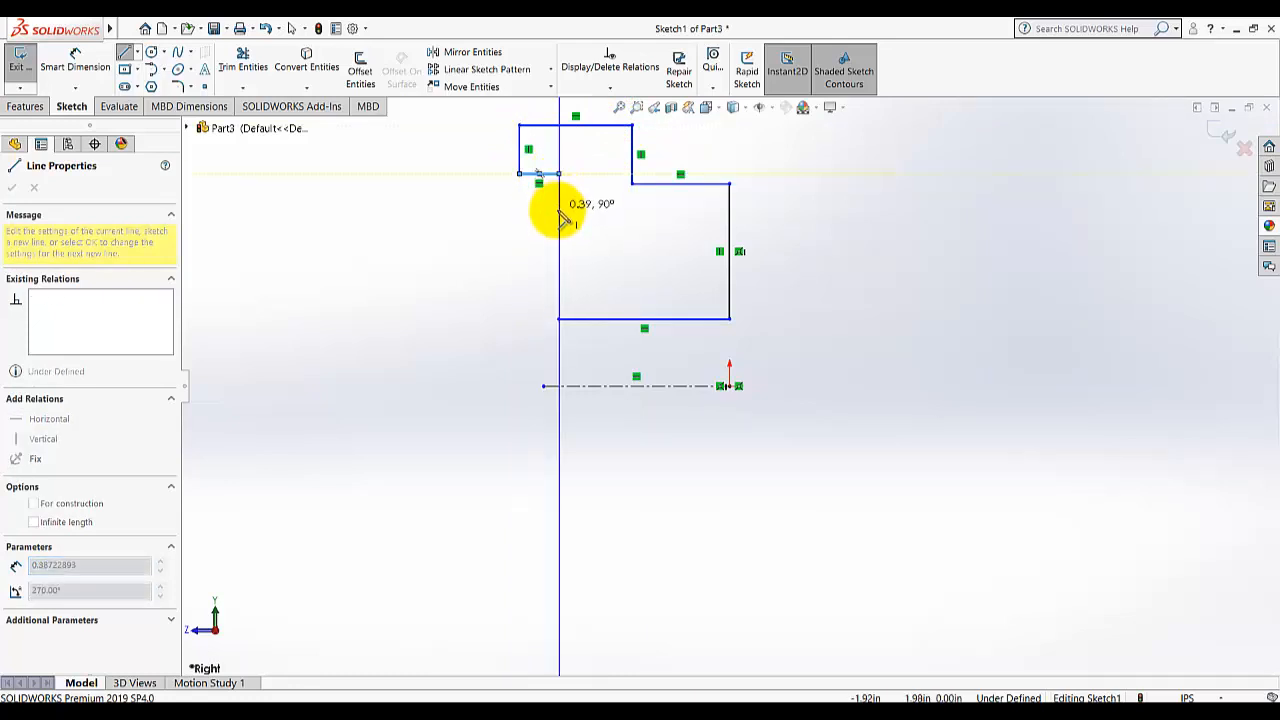
pyautogui.click(559, 210)
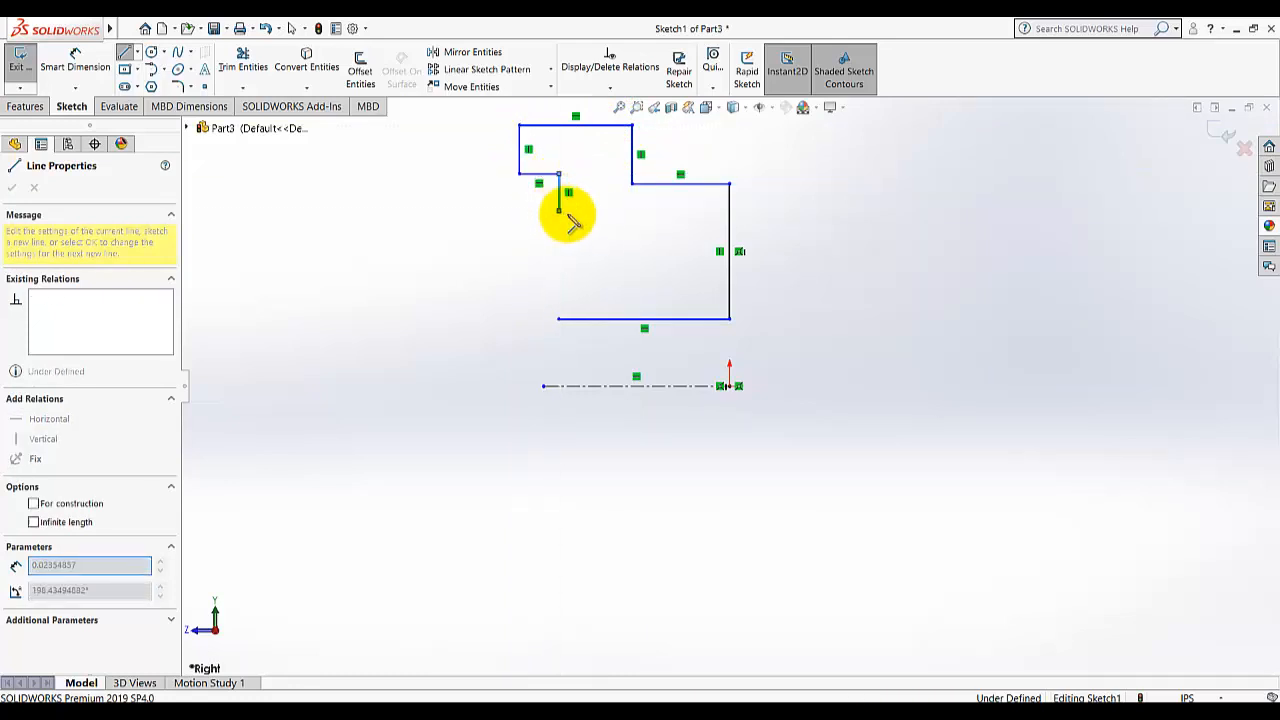
pyautogui.click(653, 210)
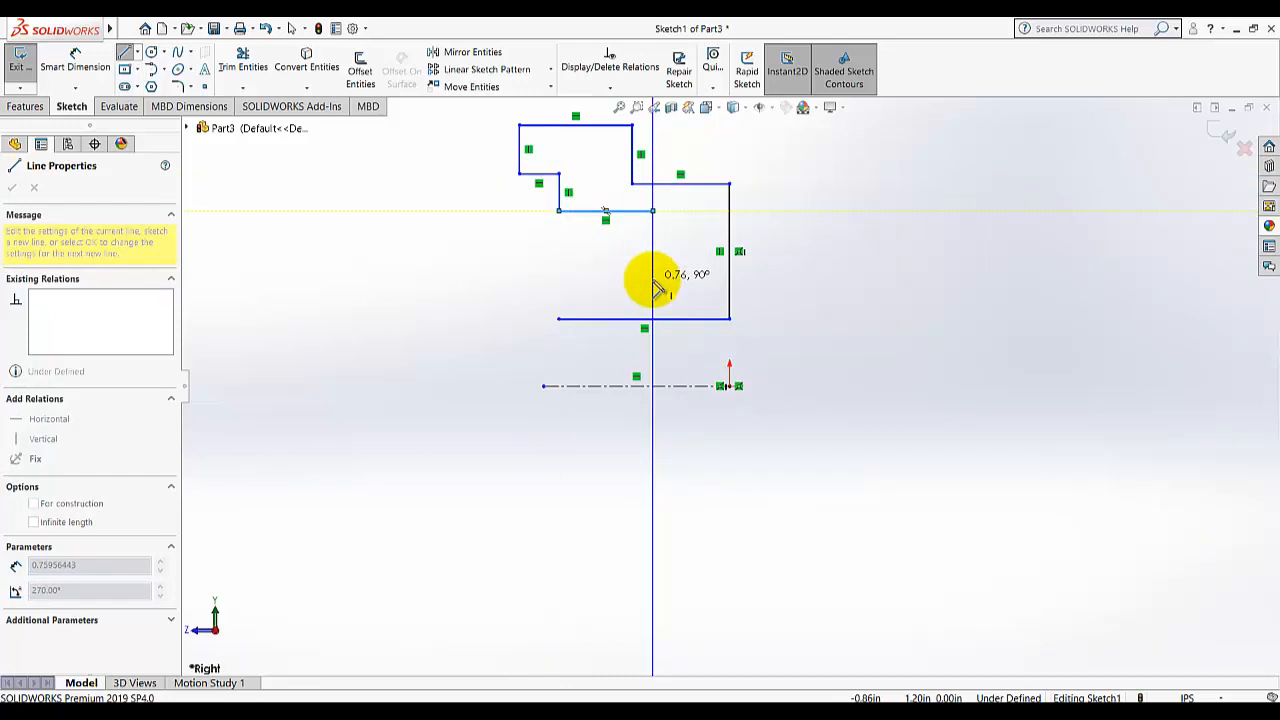
pyautogui.click(653, 278)
pyautogui.click(559, 278)
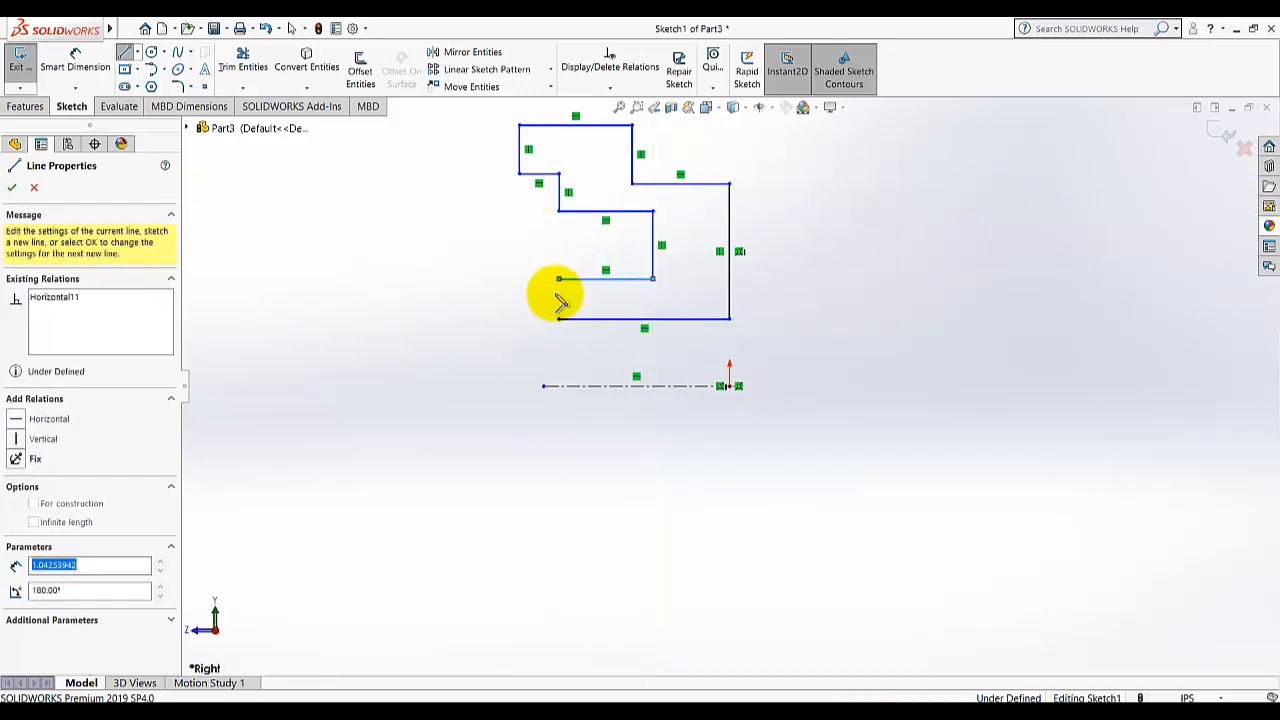
pyautogui.click(559, 319)
pyautogui.rightClick(484, 289)
pyautogui.click(486, 290)
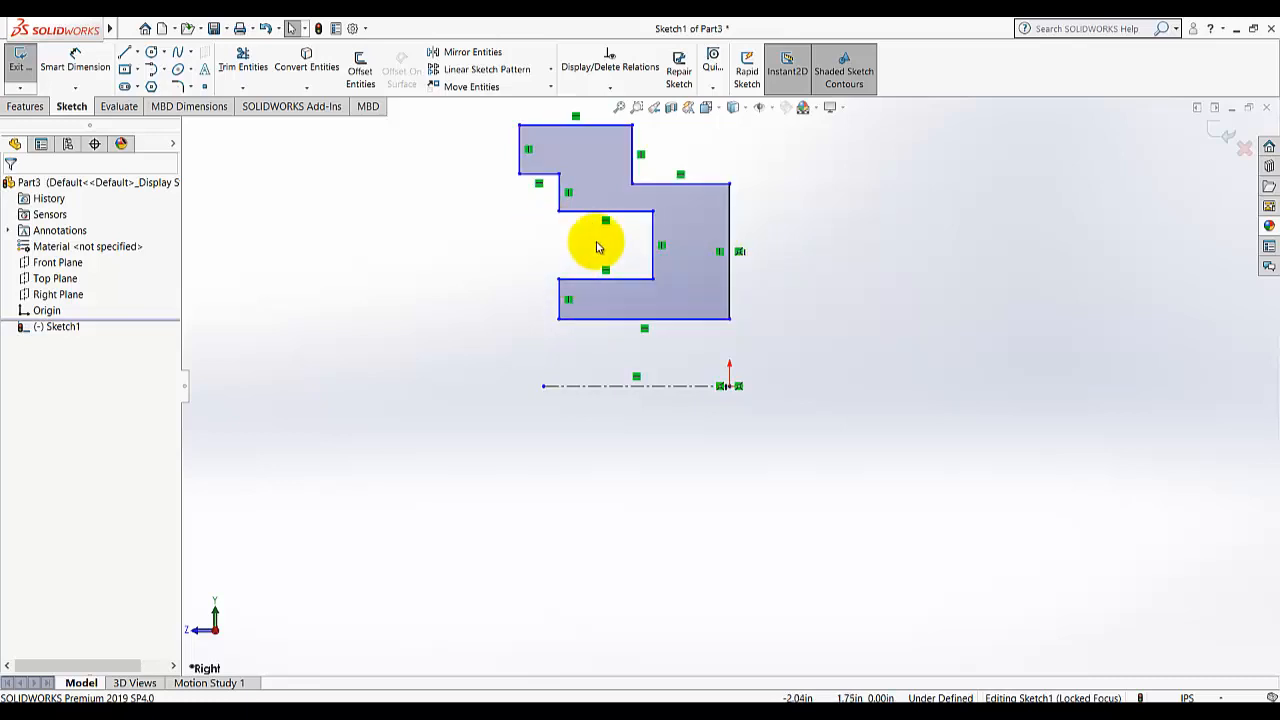
pyautogui.click(612, 89)
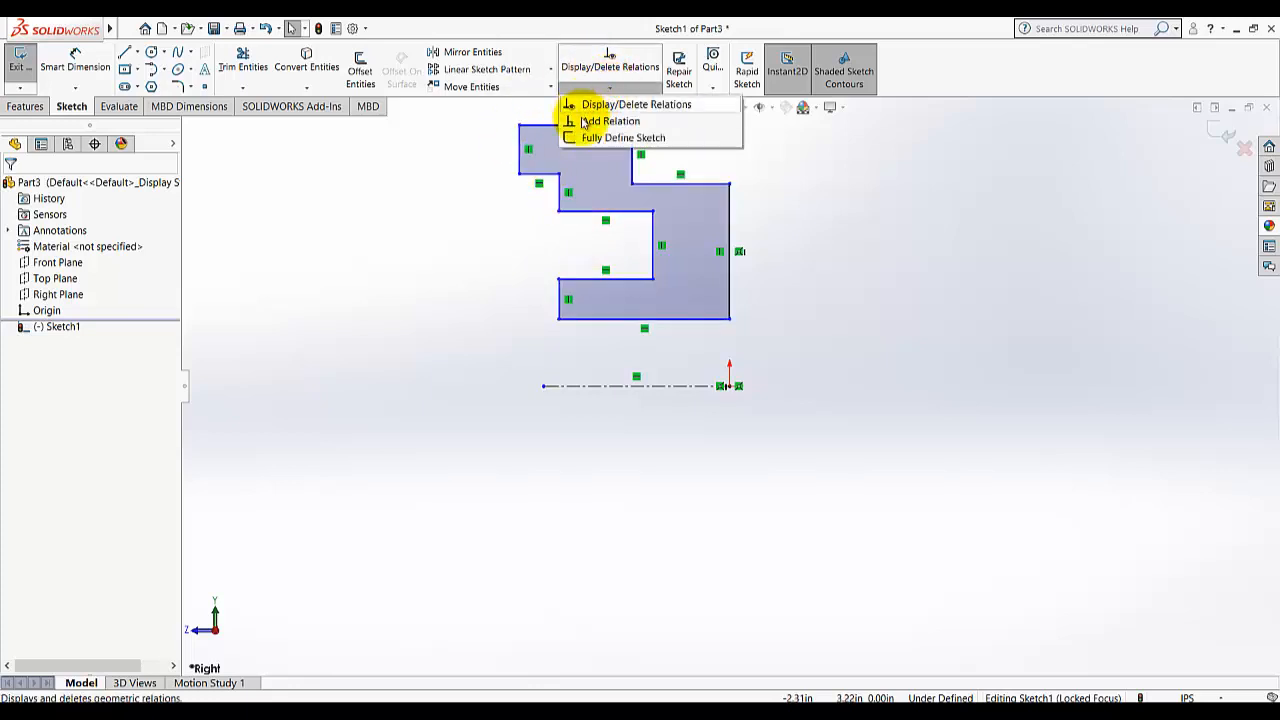
pyautogui.click(431, 206)
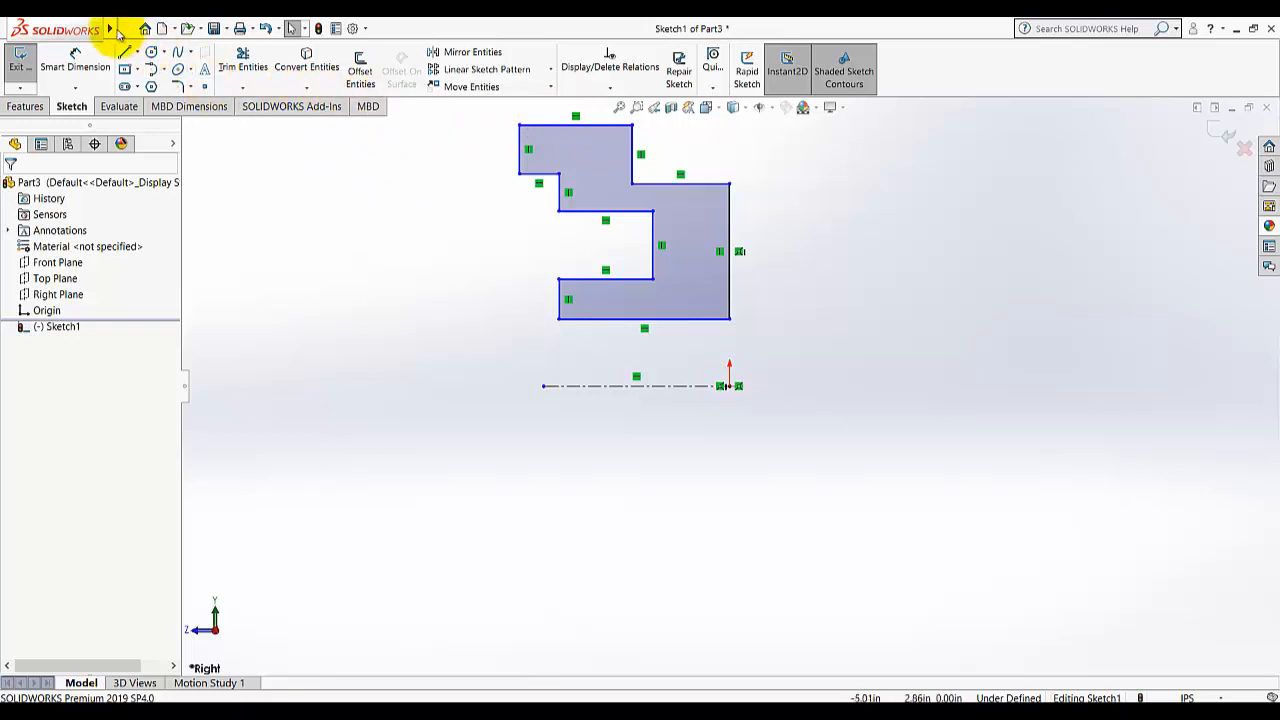
# Hide the sketch relation symbols and show them again.
pyautogui.moveTo(110, 28)
pyautogui.click(178, 29)
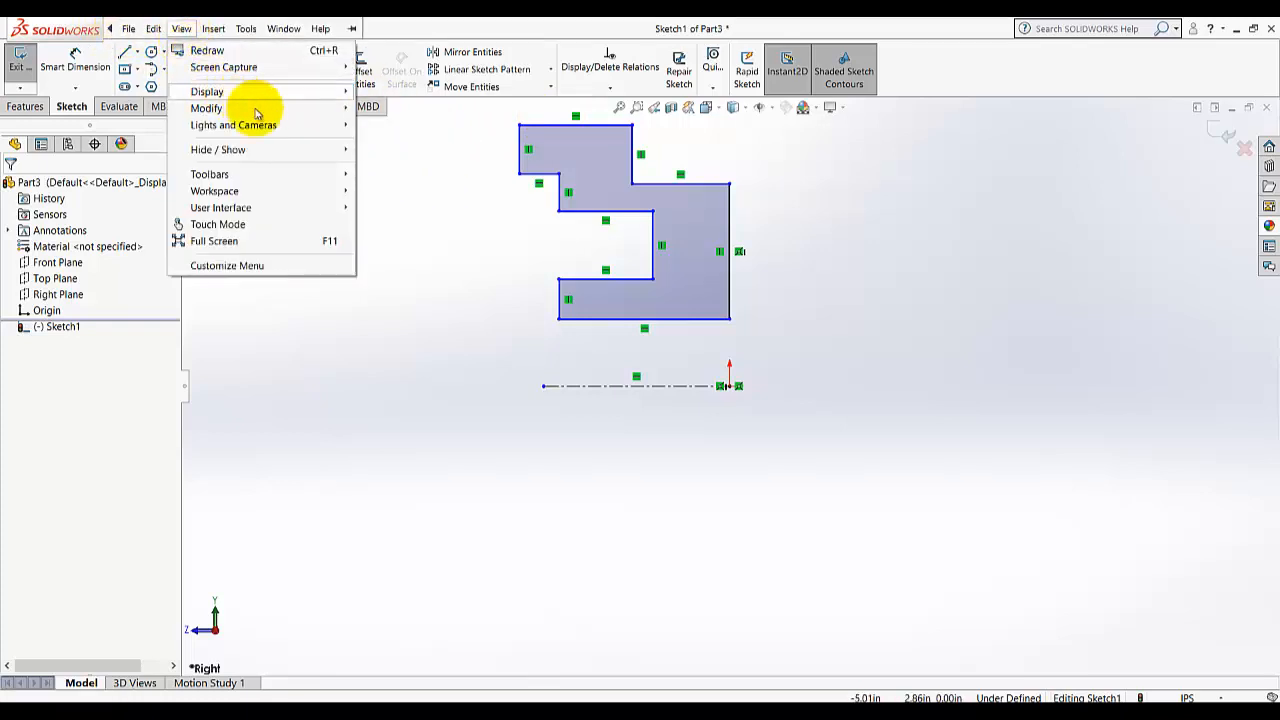
pyautogui.moveTo(329, 151)
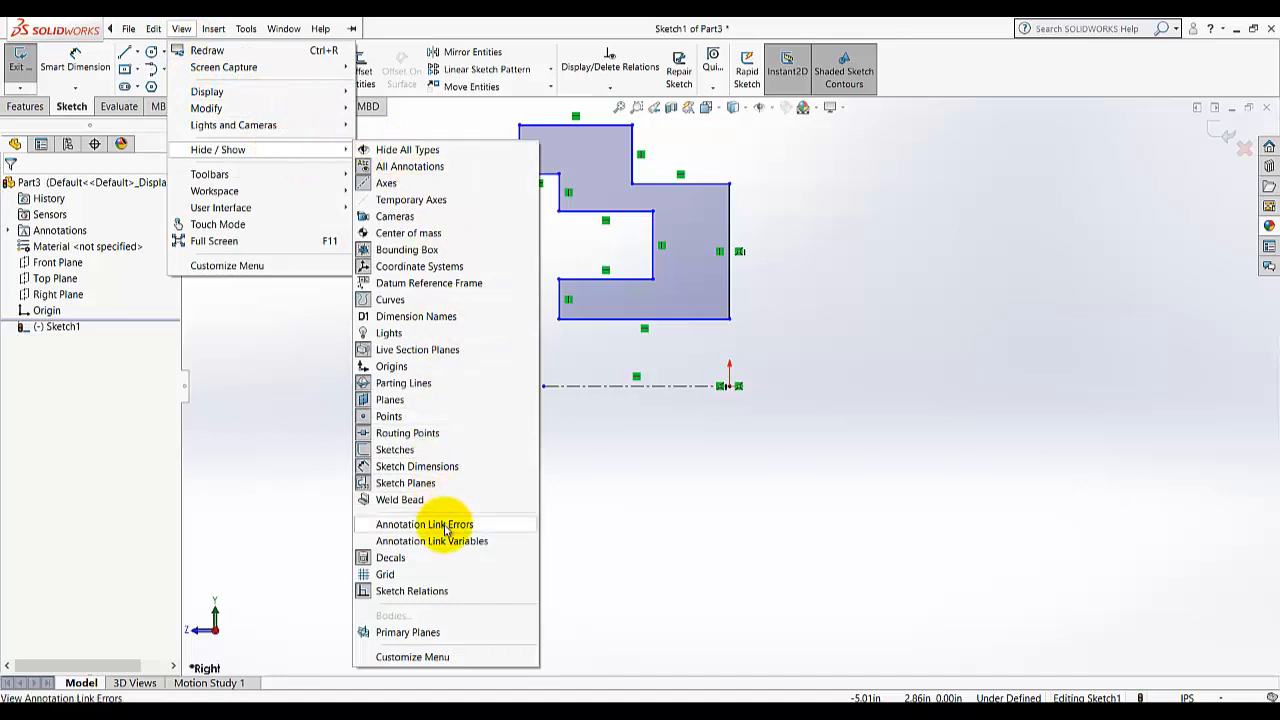
pyautogui.click(362, 591)
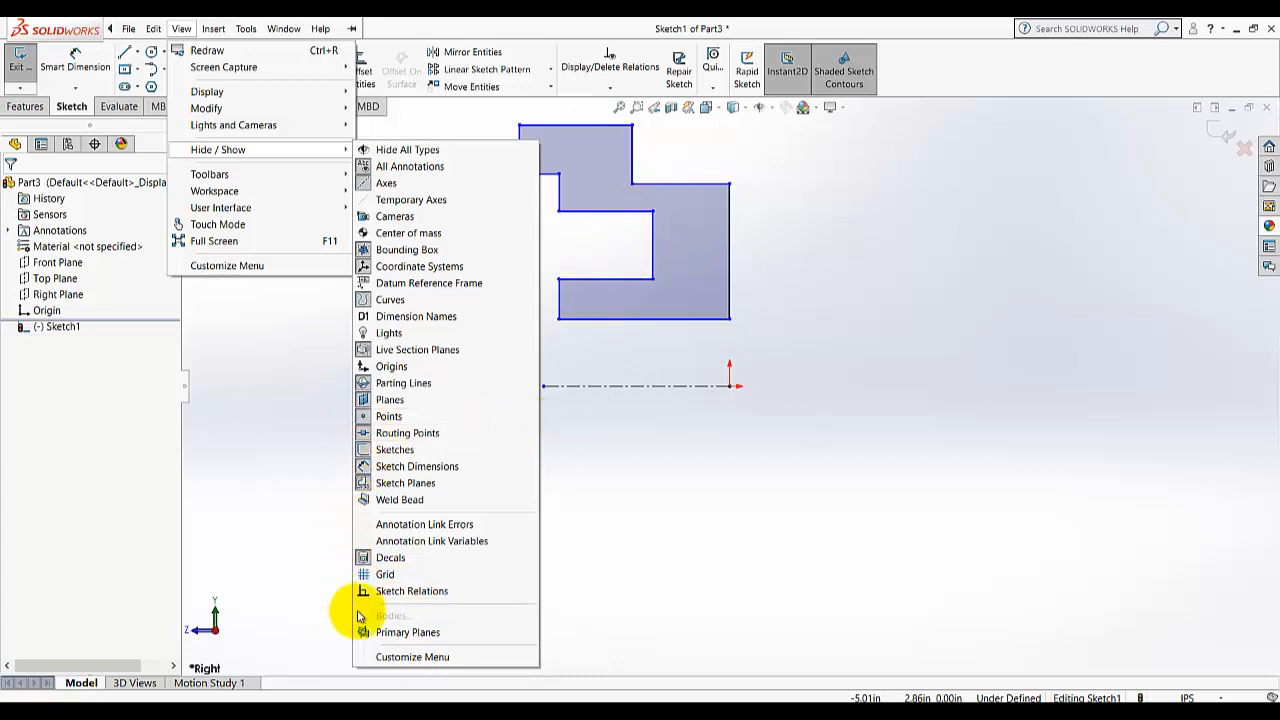
pyautogui.click(390, 590)
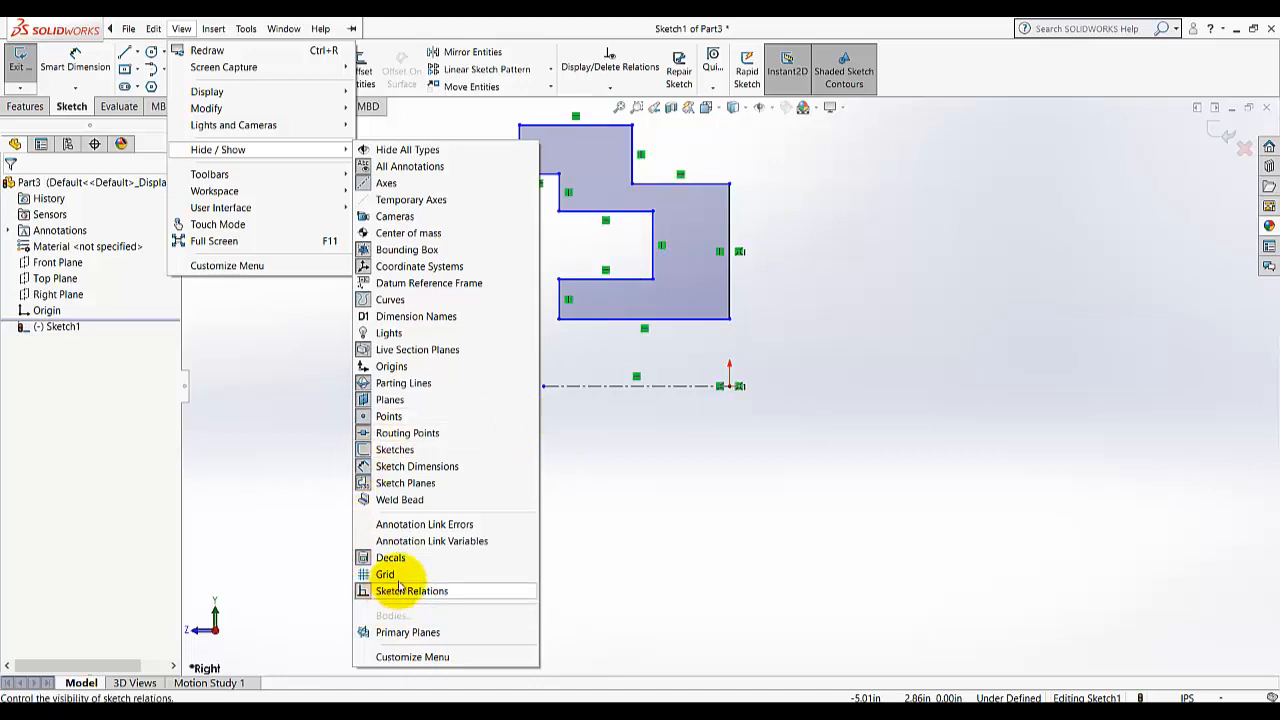
# Add a 6.12 in diameter dimension between the profile's corner directly above the origin and the centerline.
pyautogui.scroll(-1, 797, 202)
pyautogui.scroll(2, 700, 265)
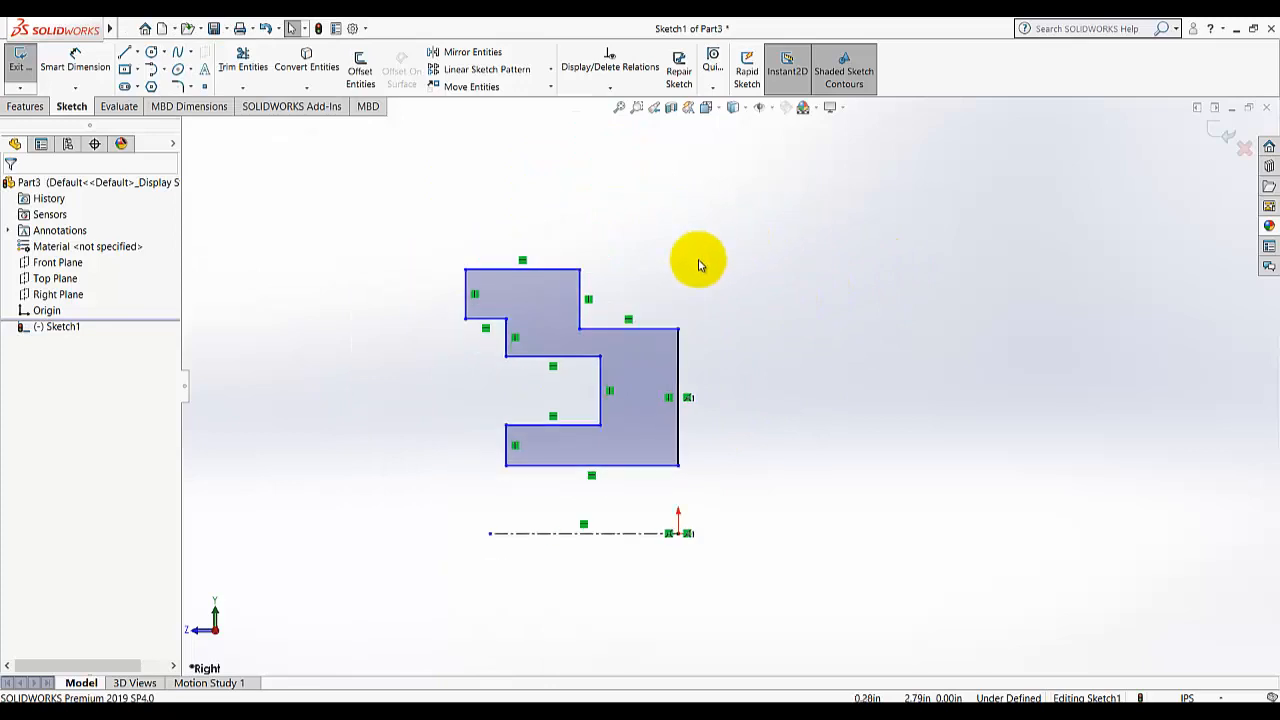
pyautogui.scroll(-2, 515, 500)
pyautogui.scroll(-1, 911, 178)
pyautogui.scroll(1, 850, 235)
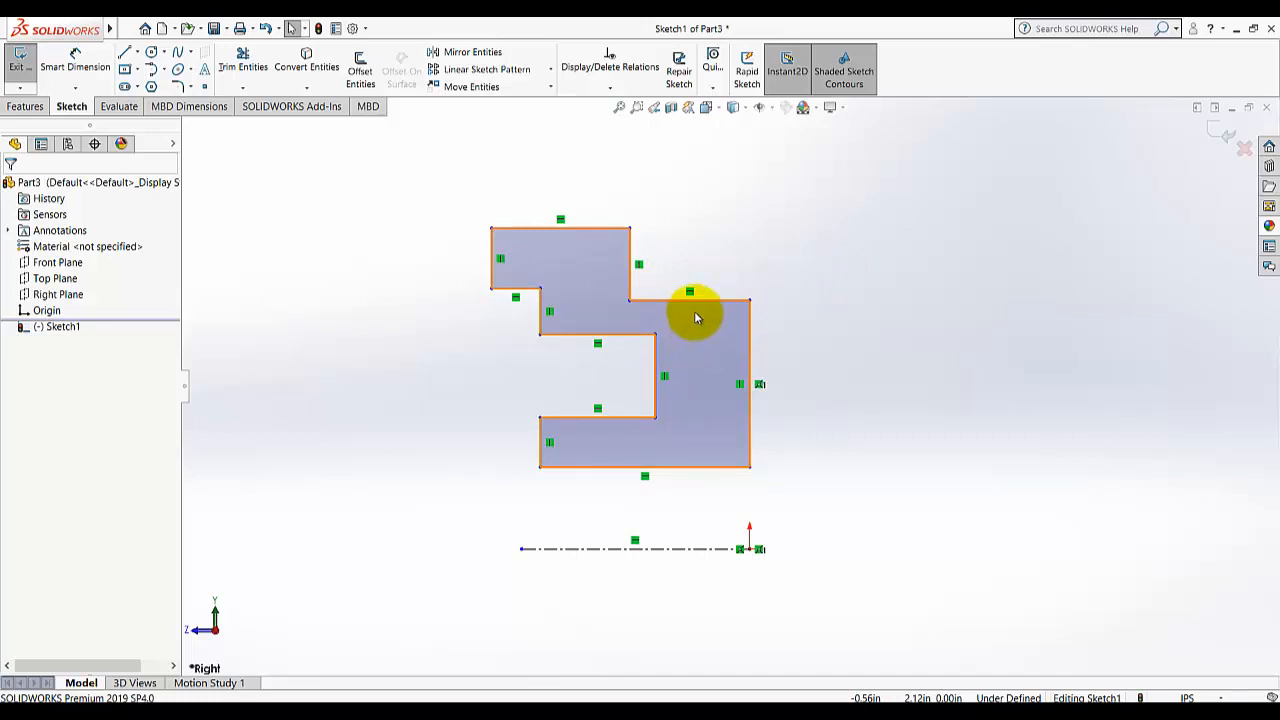
pyautogui.click(80, 60)
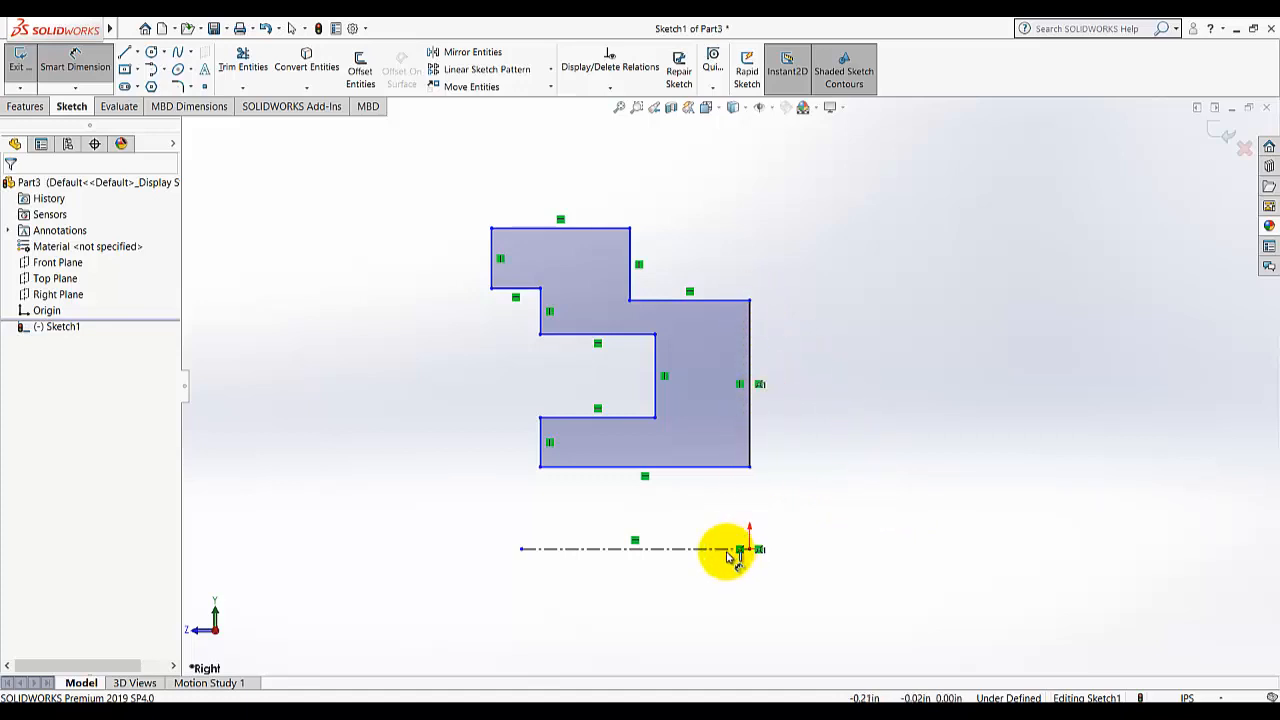
pyautogui.click(750, 301)
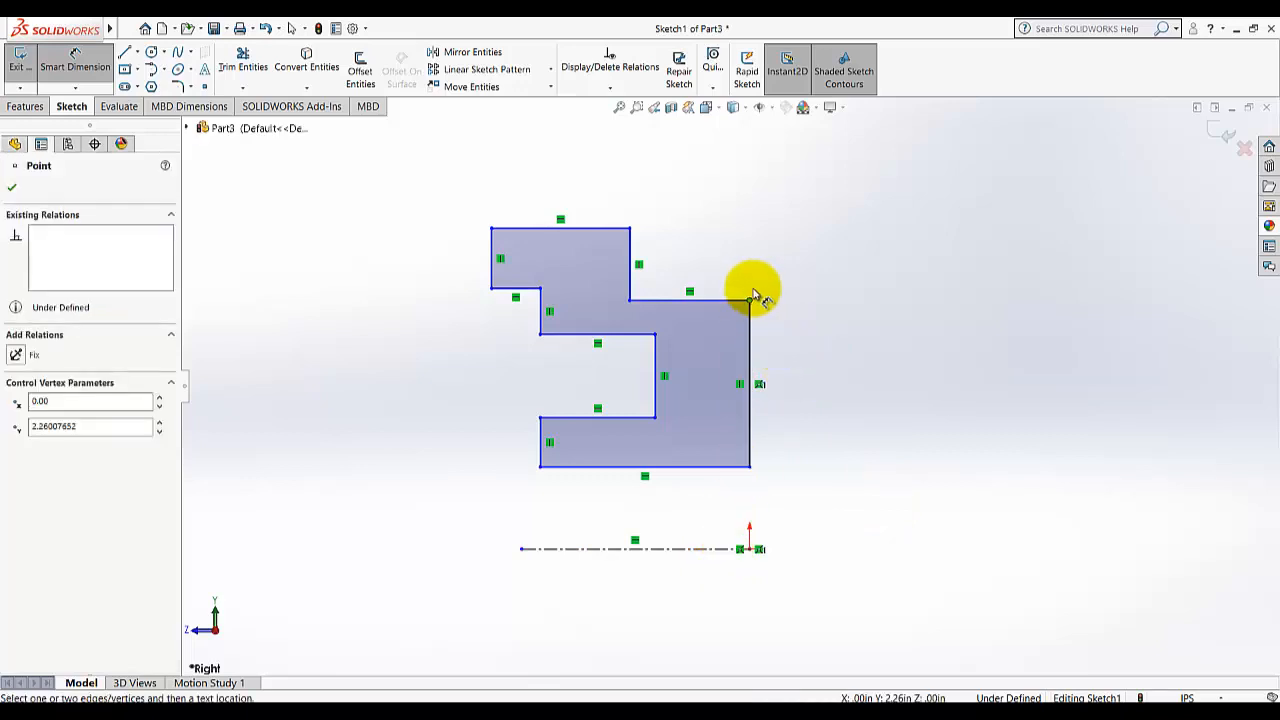
pyautogui.click(735, 549)
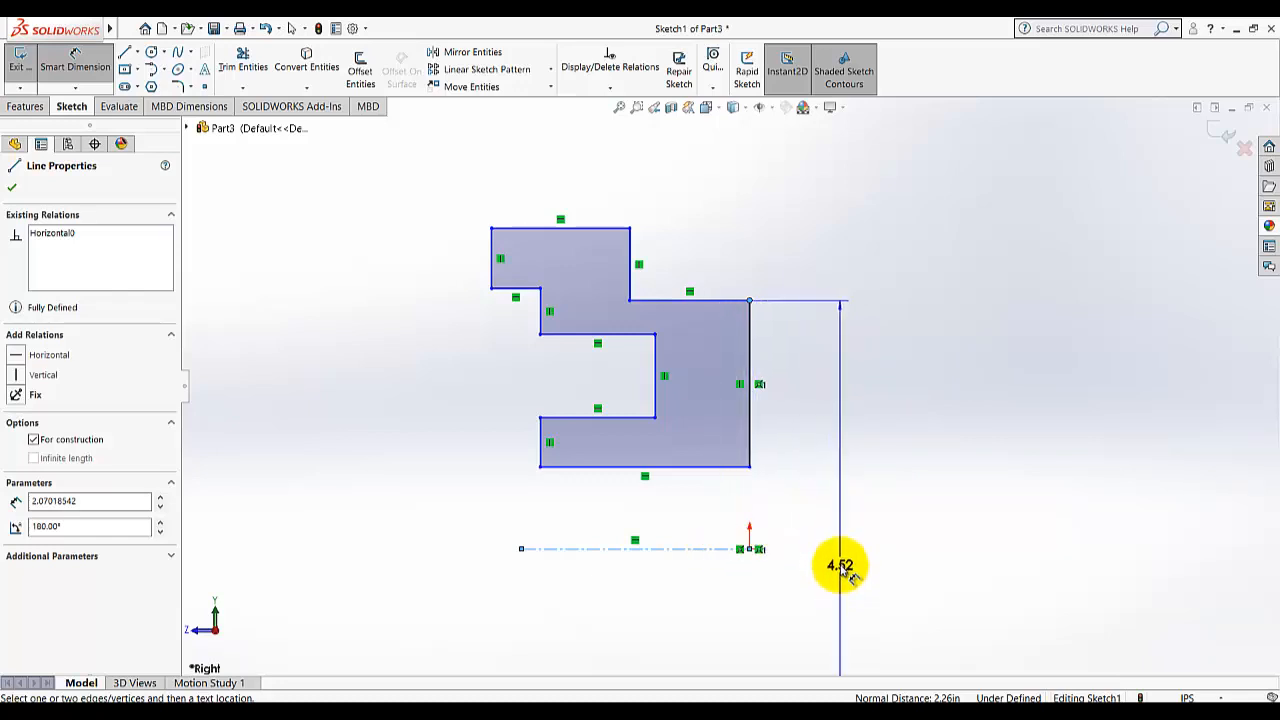
pyautogui.scroll(3, 840, 567)
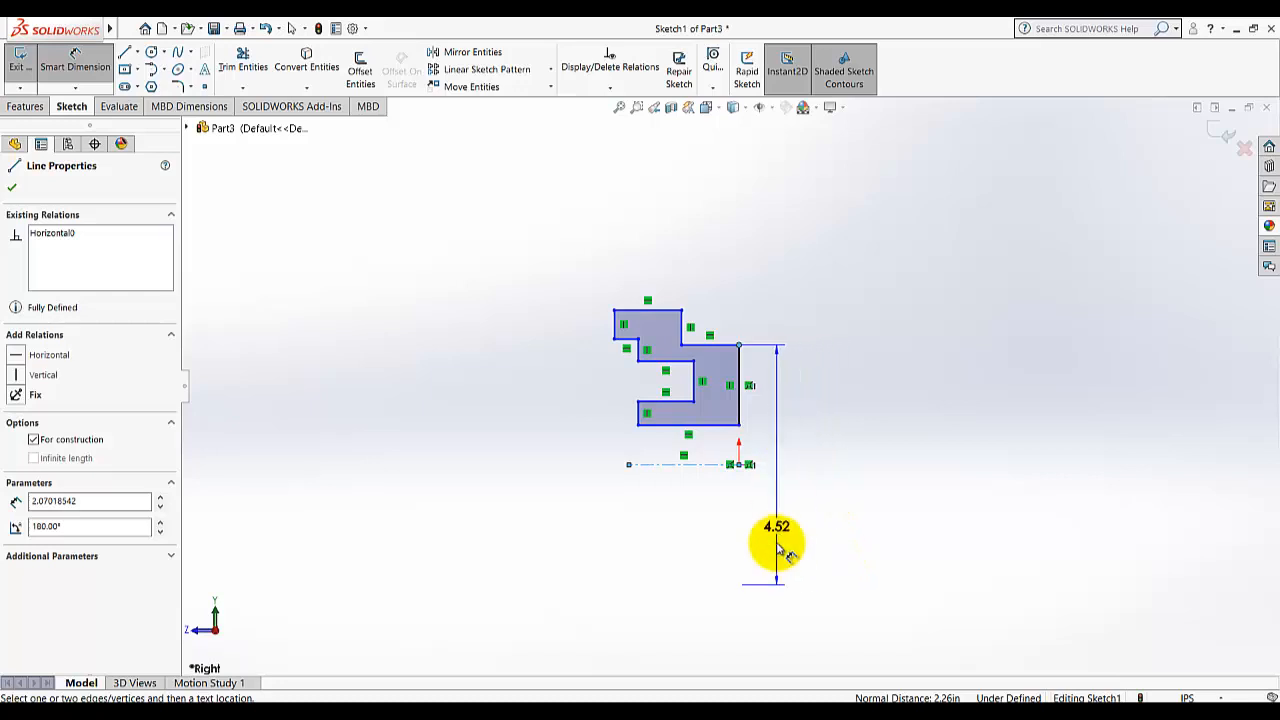
pyautogui.click(821, 481)
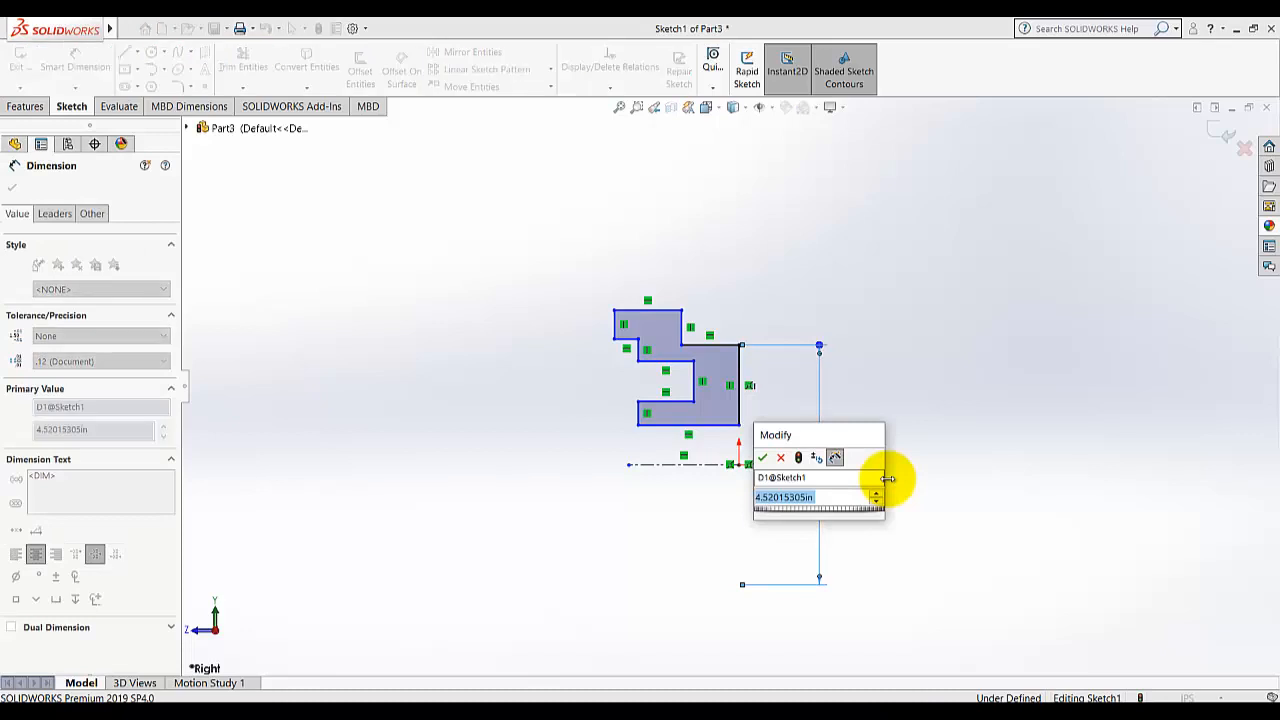
pyautogui.write('6.12')
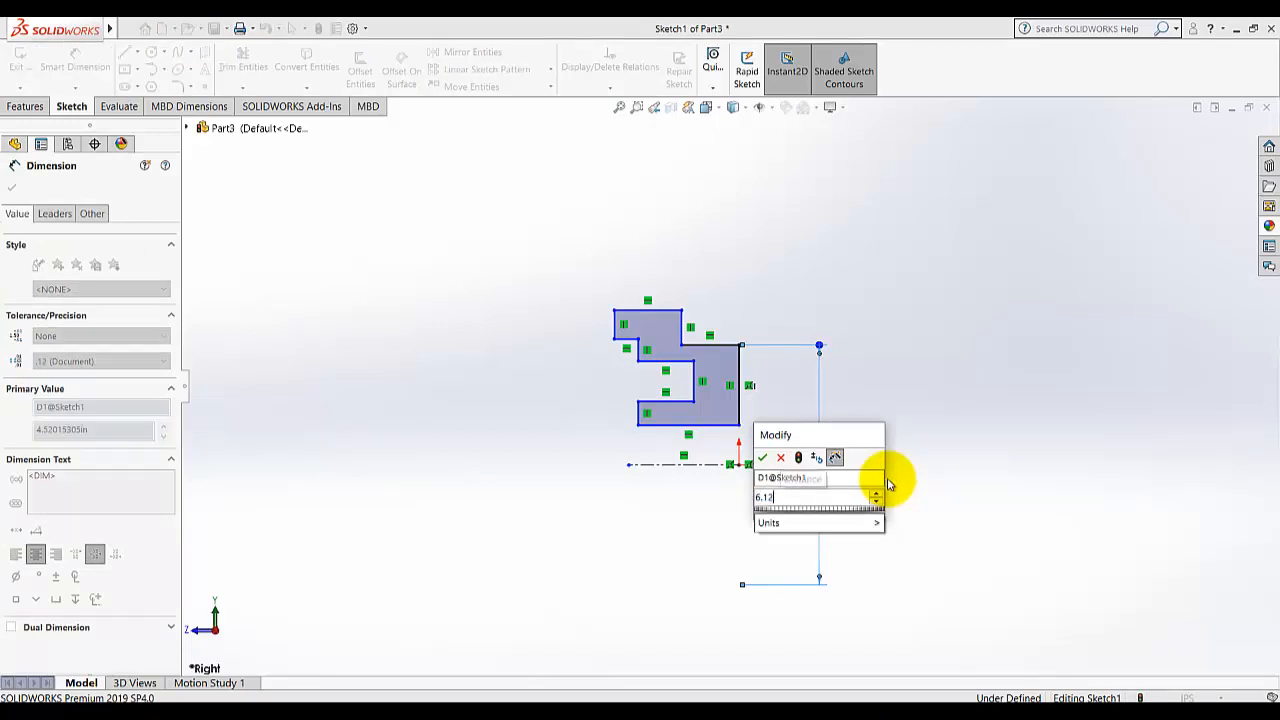
pyautogui.press('Return')
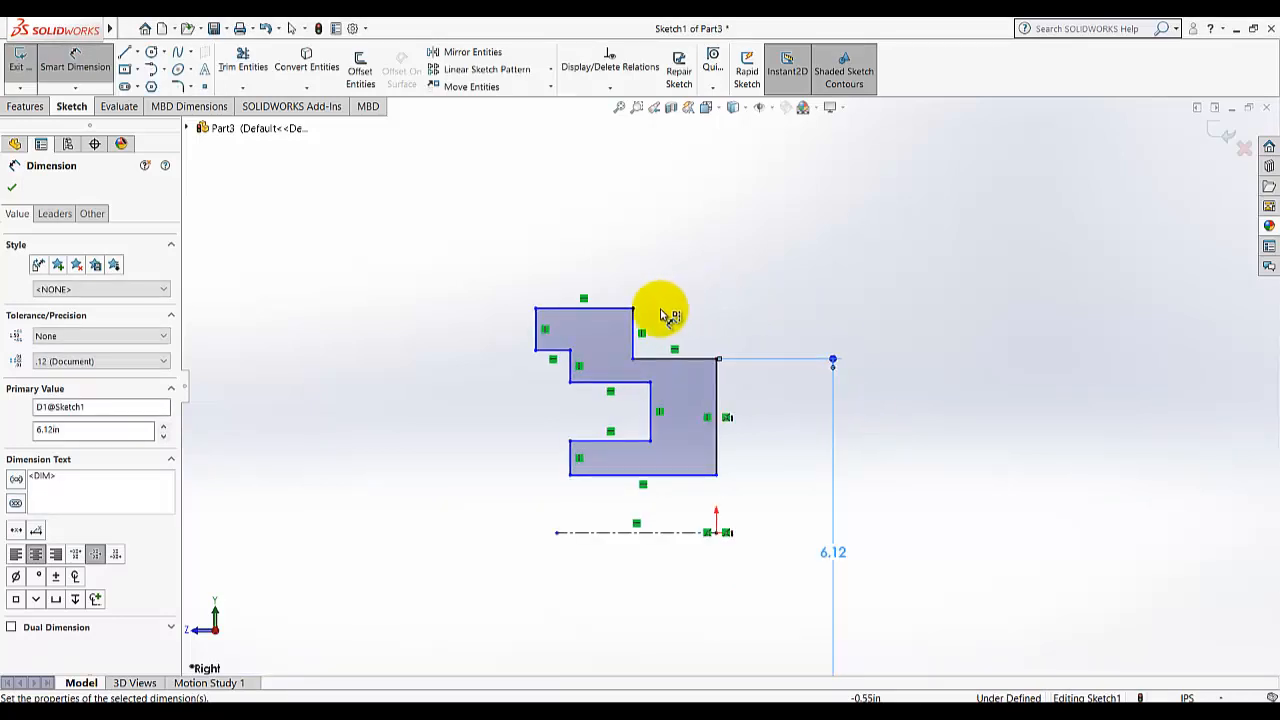
# Dimension the horizontal distance from the lower flange's free end to the recess's inner vertical edge as 1.75 in.
pyautogui.click(597, 448)
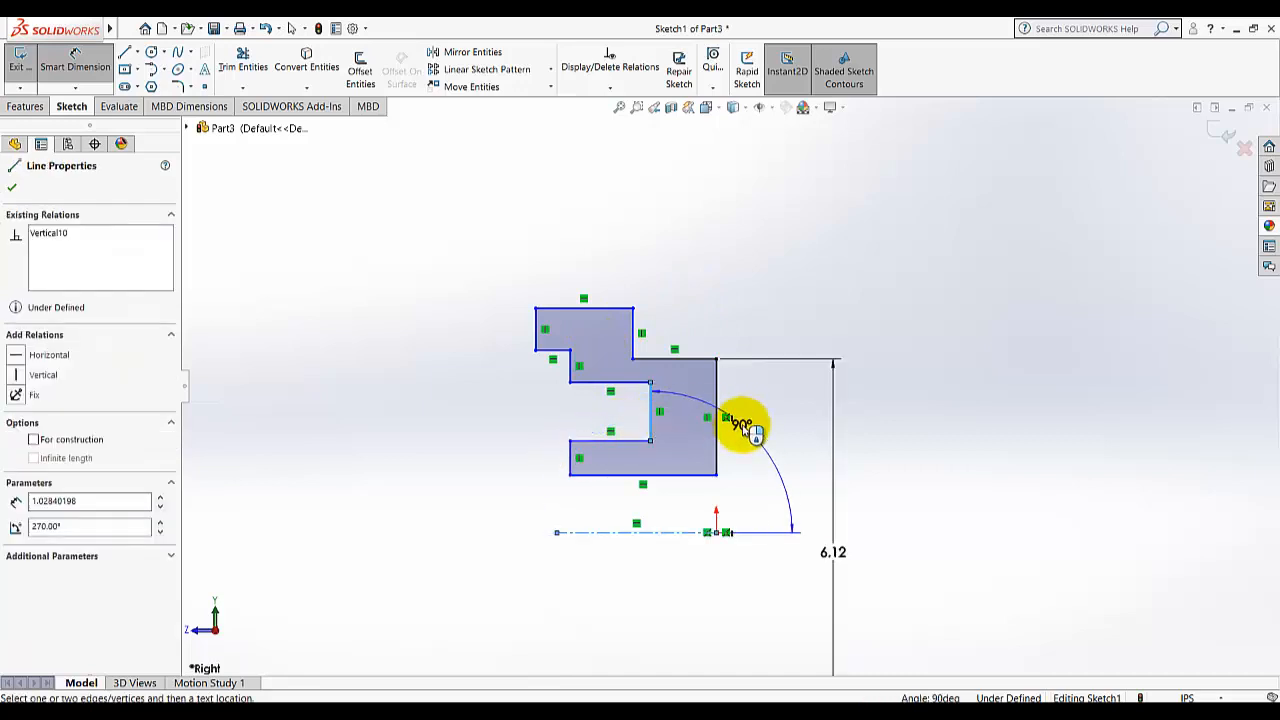
pyautogui.press('Escape')
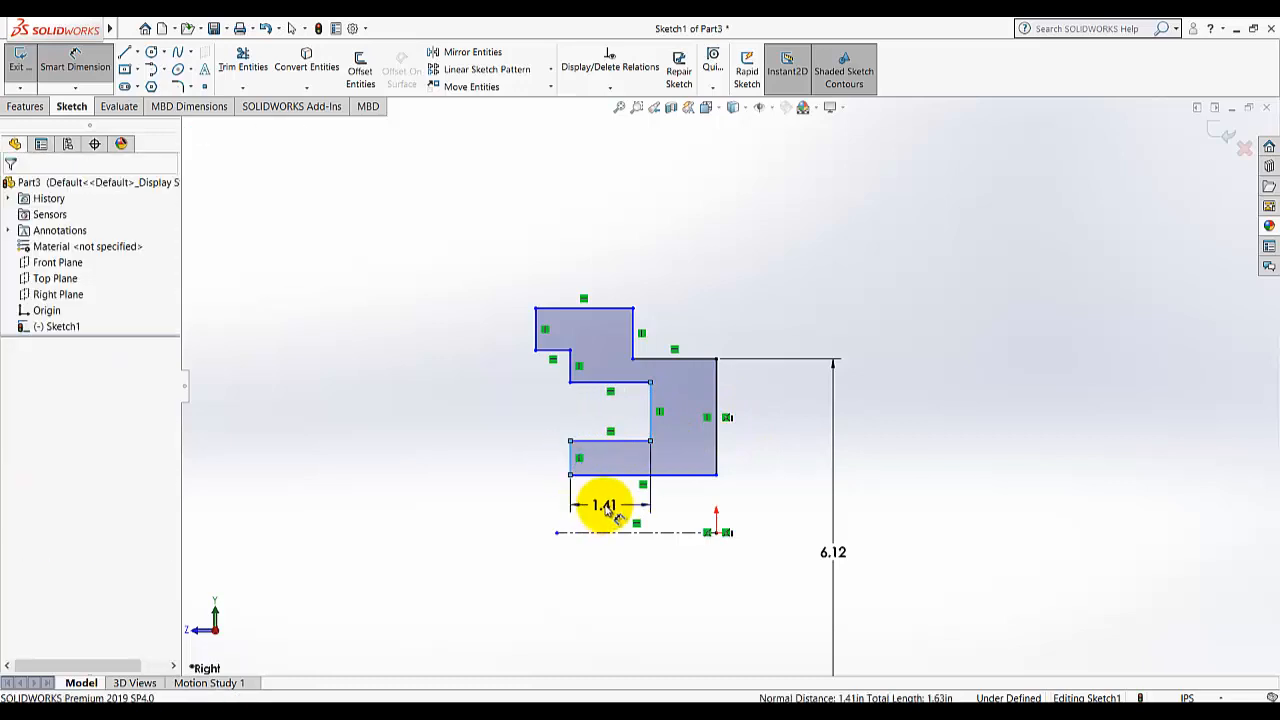
pyautogui.click(600, 505)
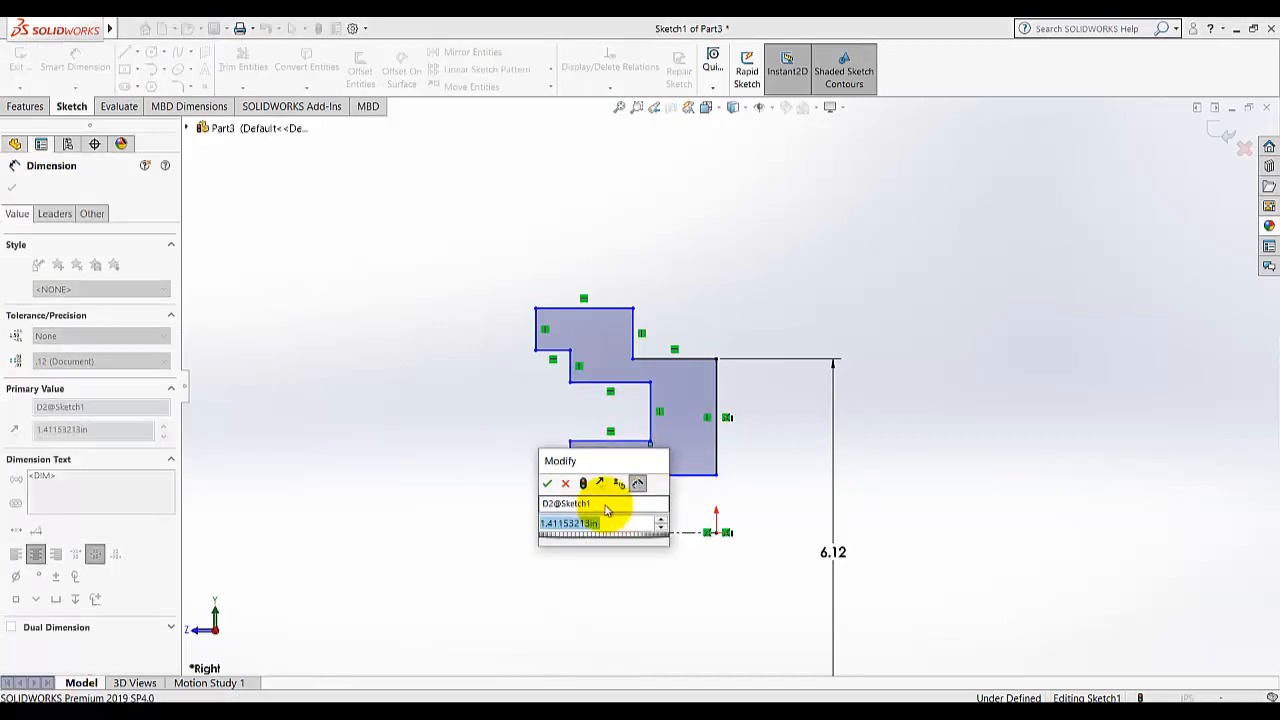
pyautogui.write('1.5')
pyautogui.press('Return')
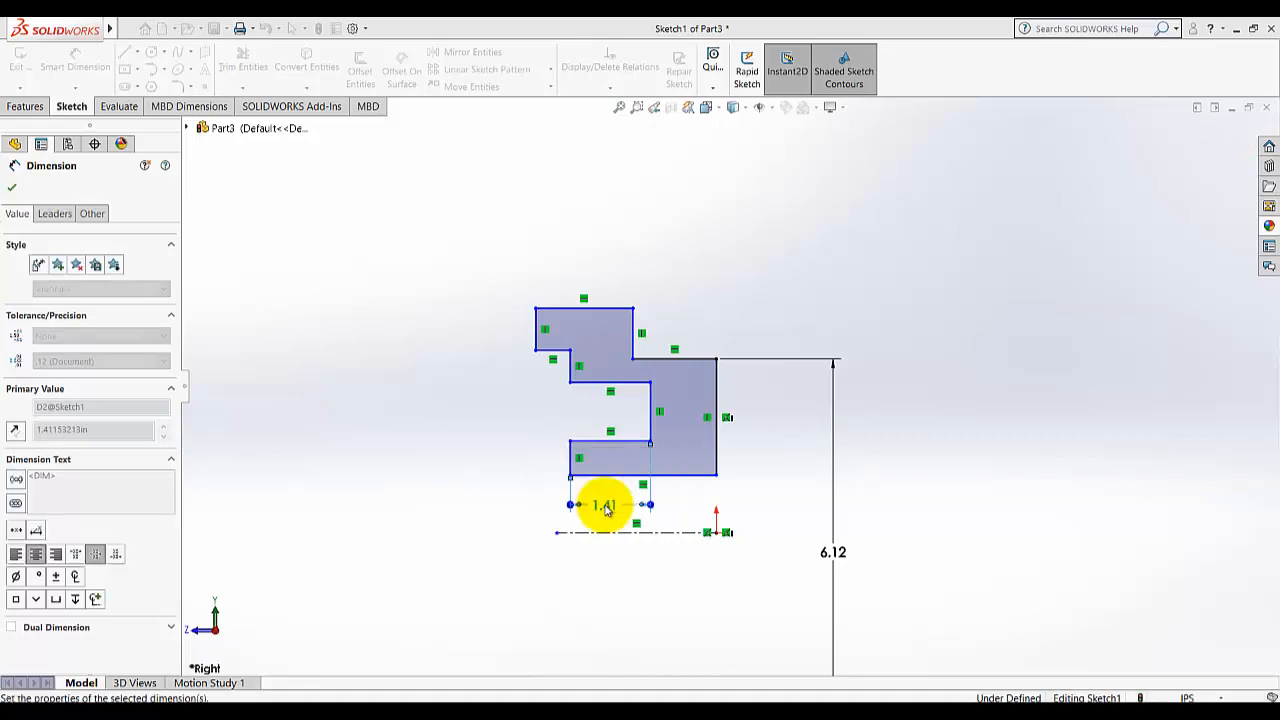
pyautogui.click(765, 501)
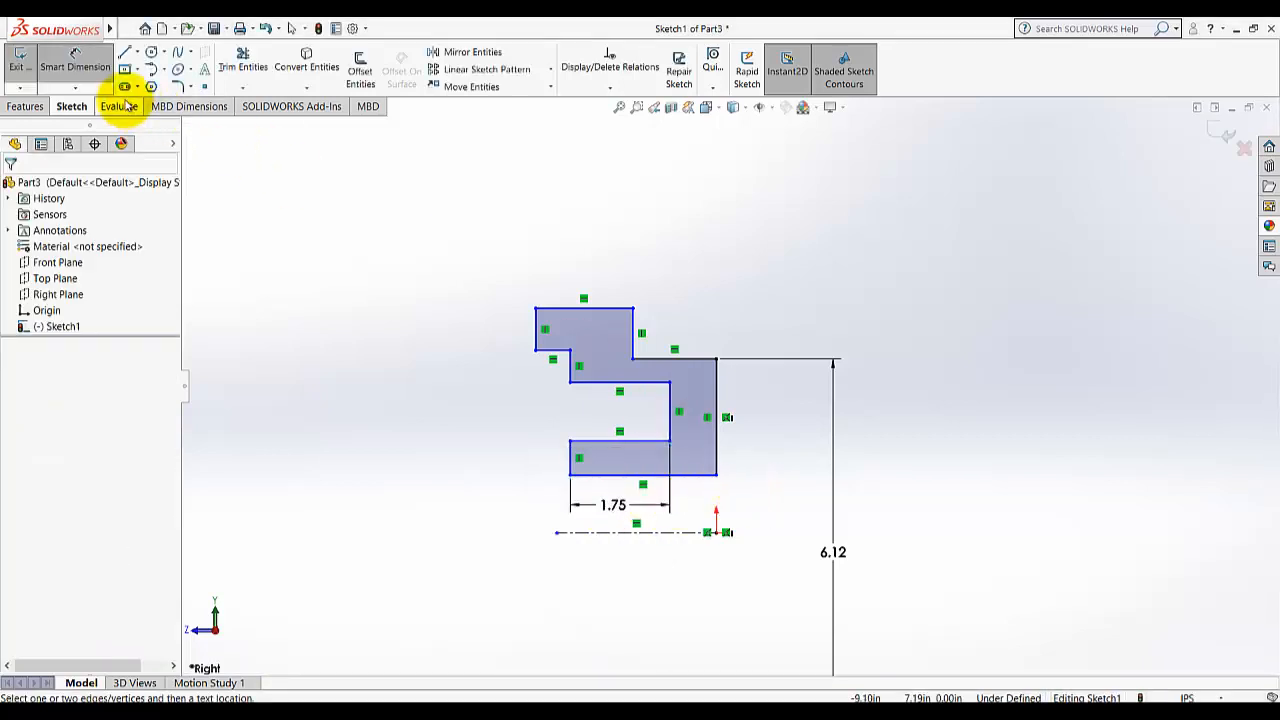
# Add a vertical relation between the profile's lower corner above the origin and the centerline's endpoint at the origin.
pyautogui.press('Escape')
pyautogui.click(620, 89)
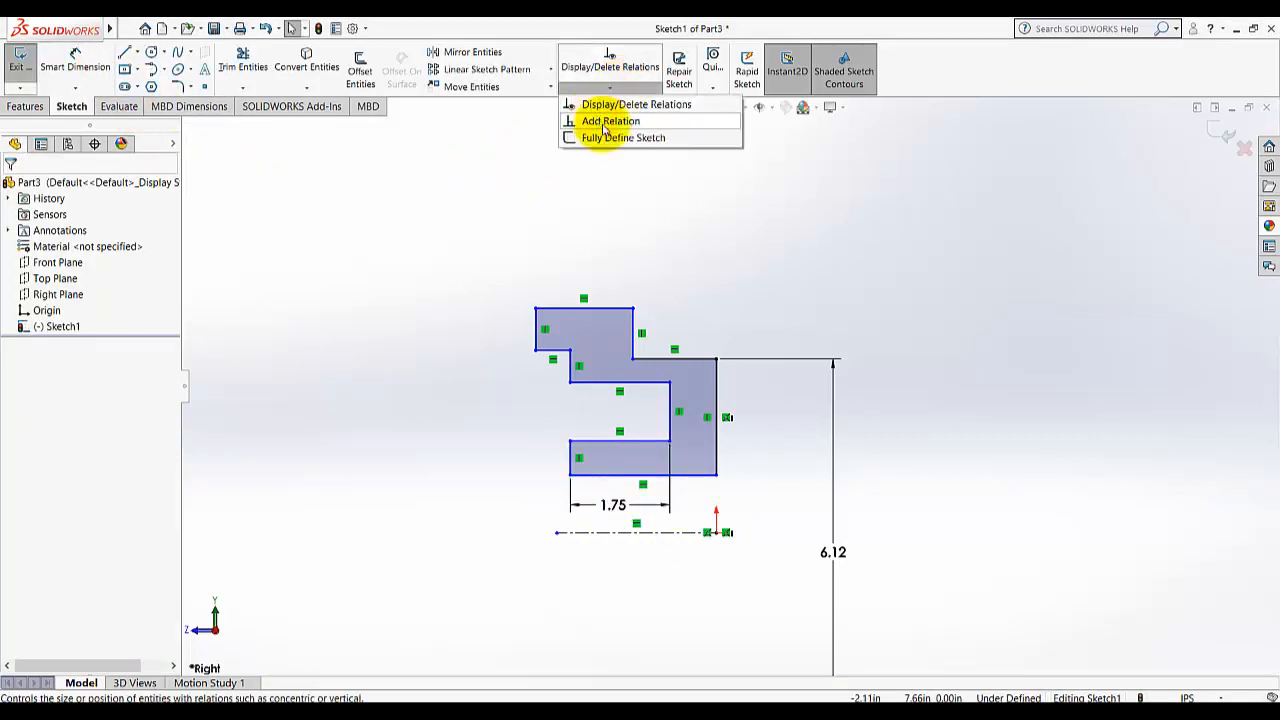
pyautogui.click(612, 117)
pyautogui.click(716, 474)
pyautogui.click(718, 531)
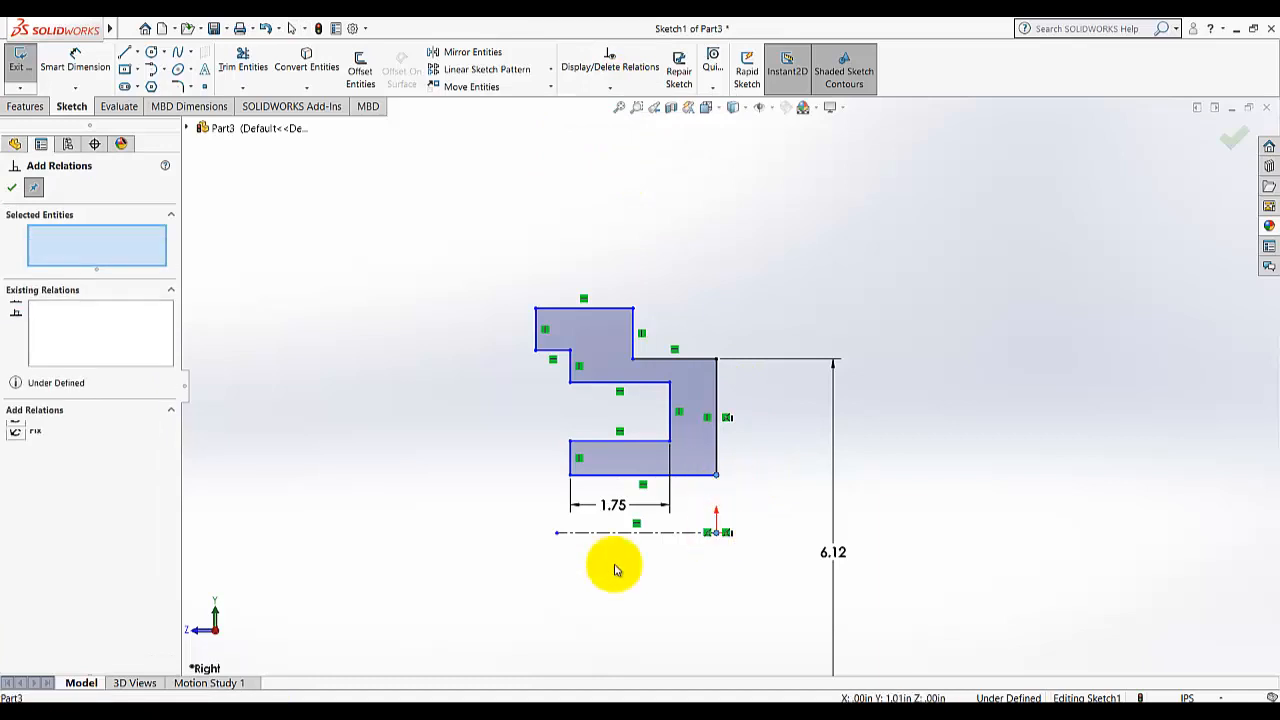
pyautogui.click(18, 451)
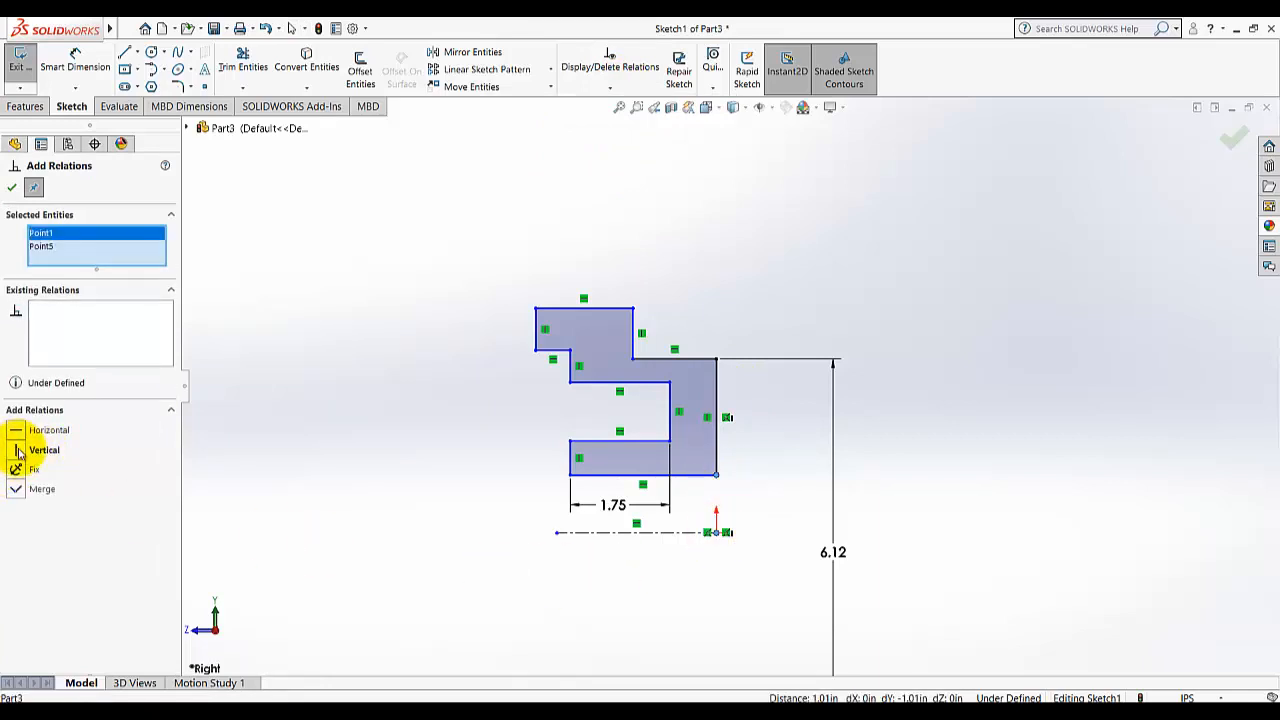
pyautogui.click(12, 187)
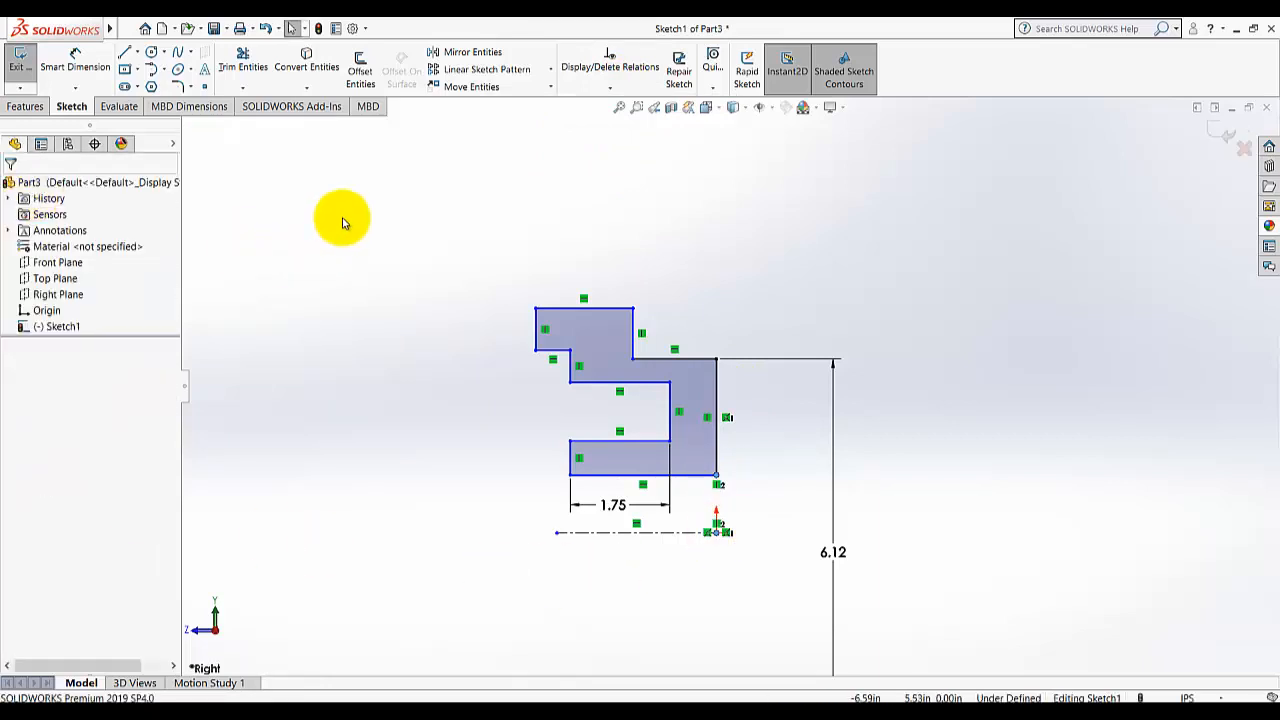
# Dimension the profile's overall width between its vertical side above the origin and the upper flange's far end as 2.85 in.
pyautogui.click(72, 80)
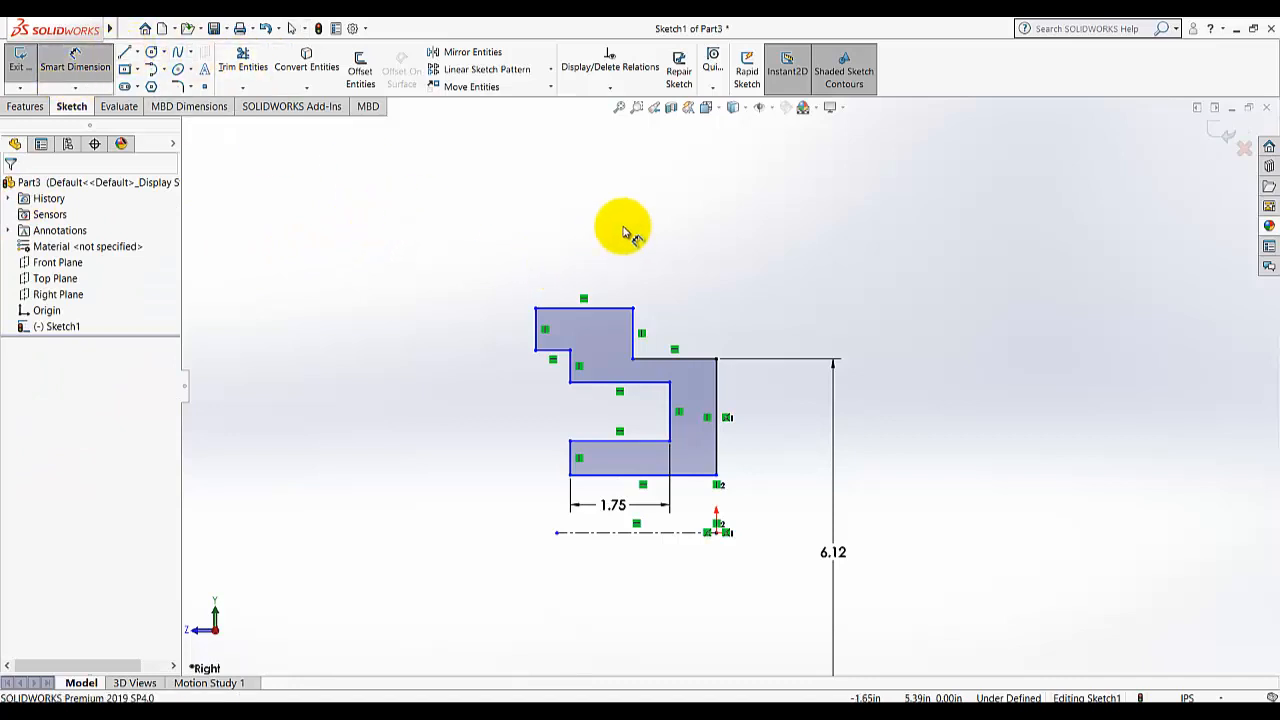
pyautogui.click(717, 380)
pyautogui.click(535, 330)
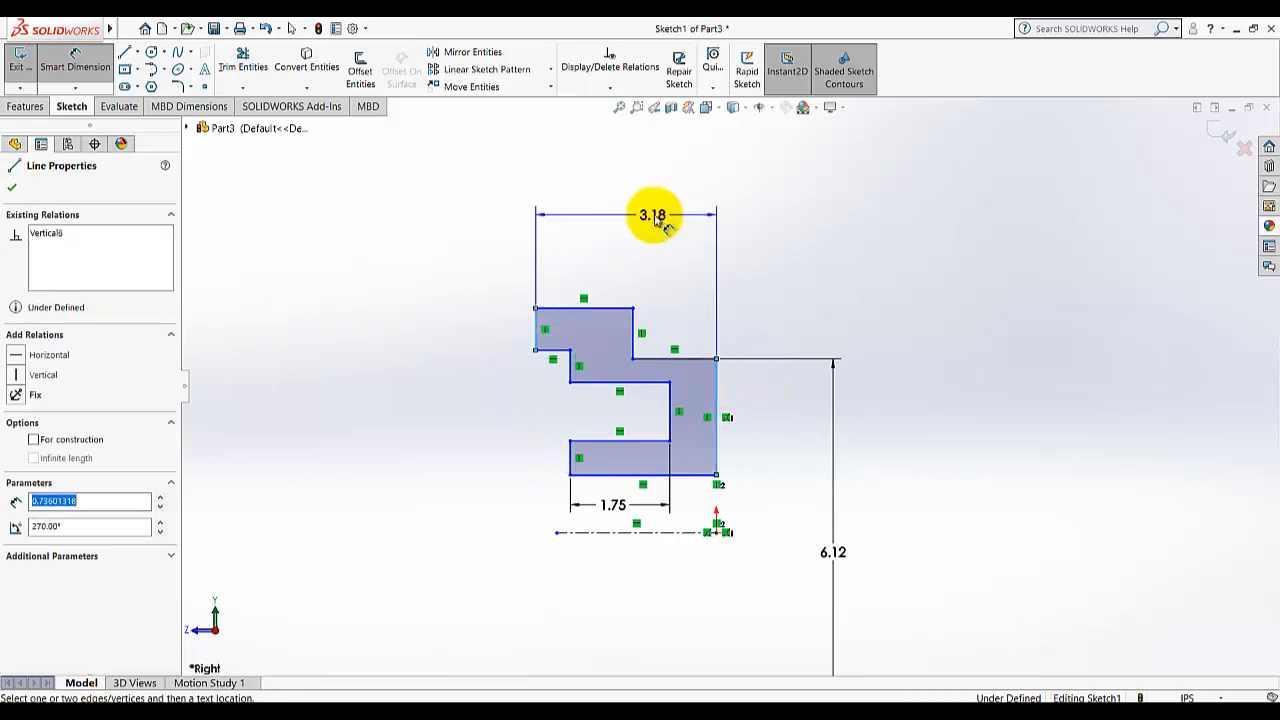
pyautogui.click(652, 216)
pyautogui.write('2')
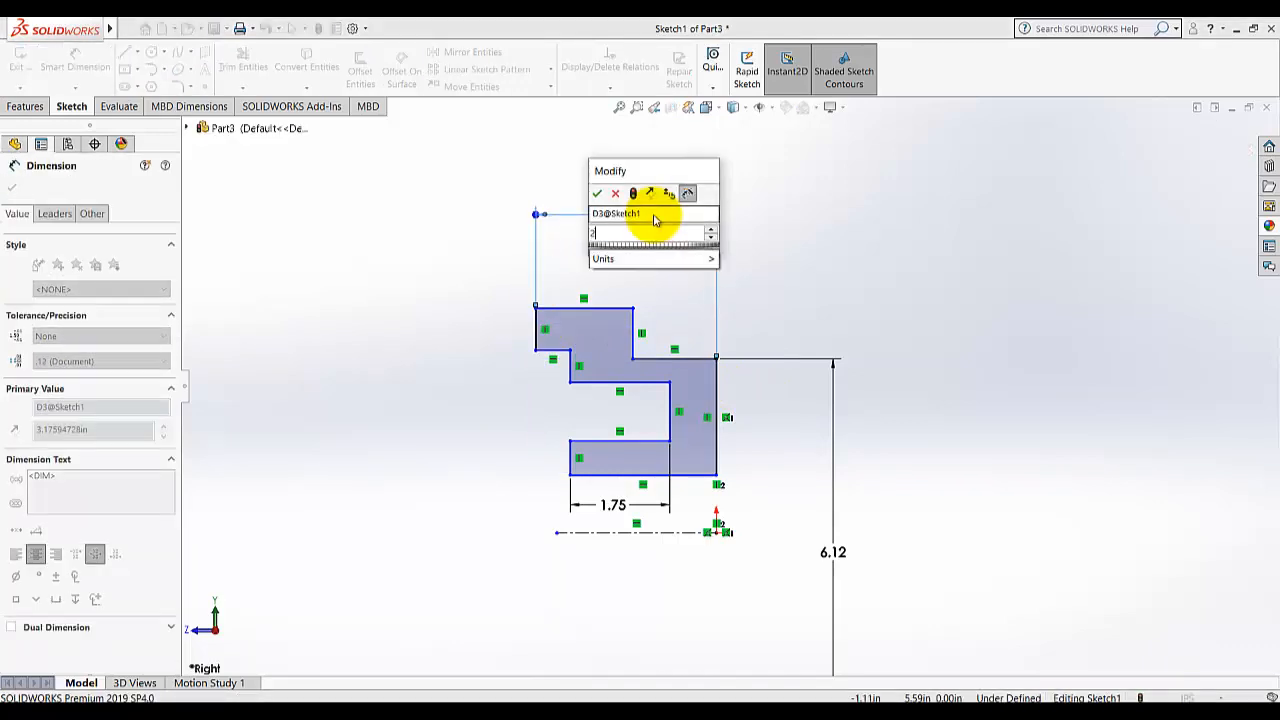
pyautogui.write('.85')
pyautogui.press('Return')
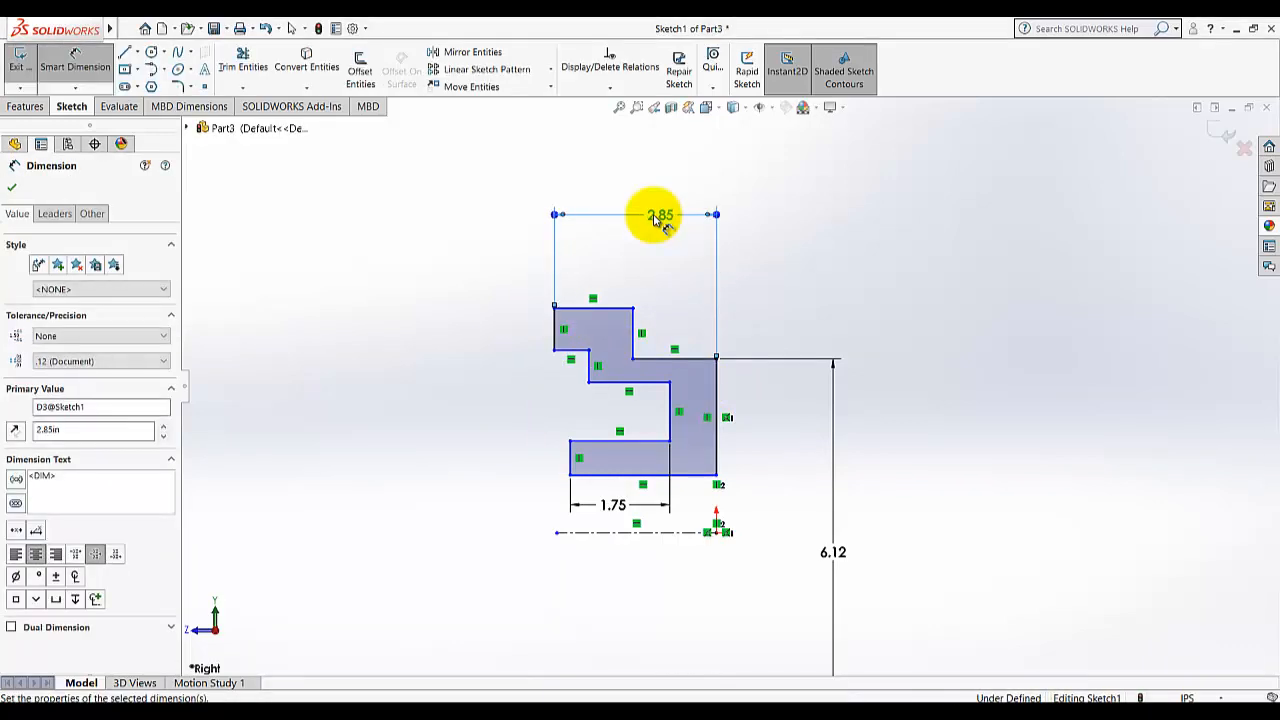
# Dimension the length of the upper flange's top edge as 1.38 in.
pyautogui.click(586, 307)
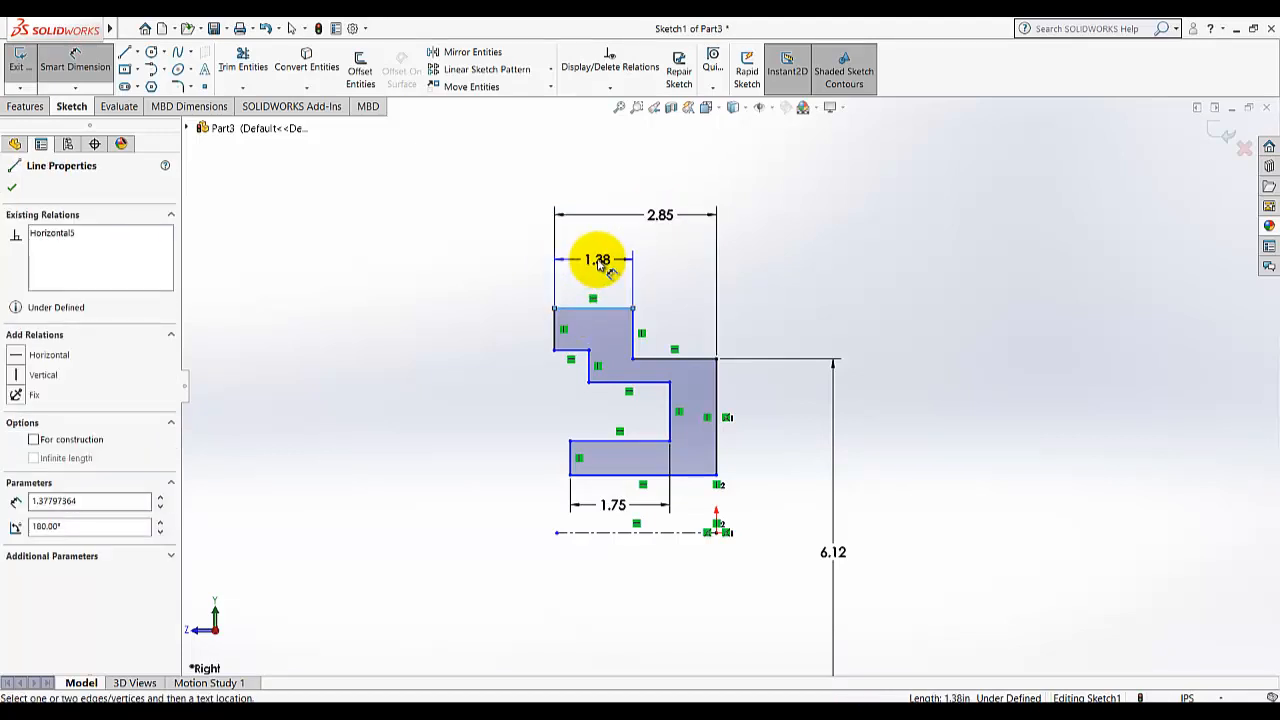
pyautogui.click(599, 263)
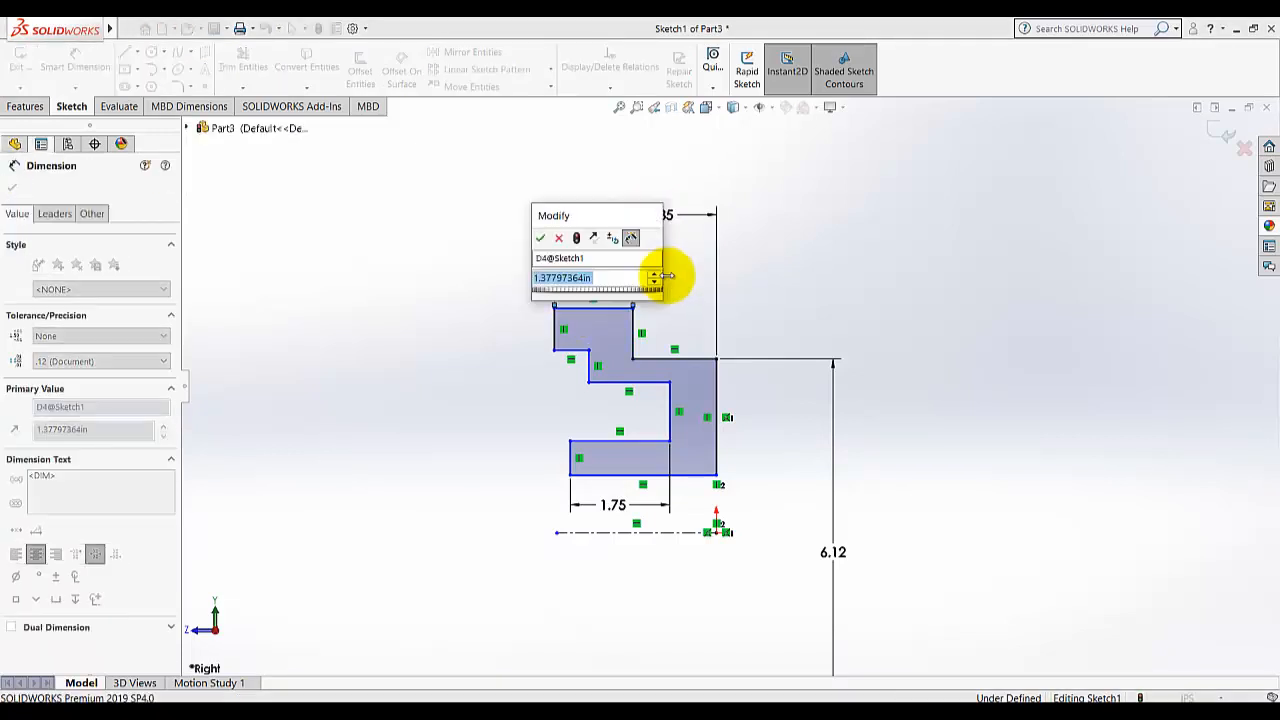
pyautogui.write('1.38')
pyautogui.press('Return')
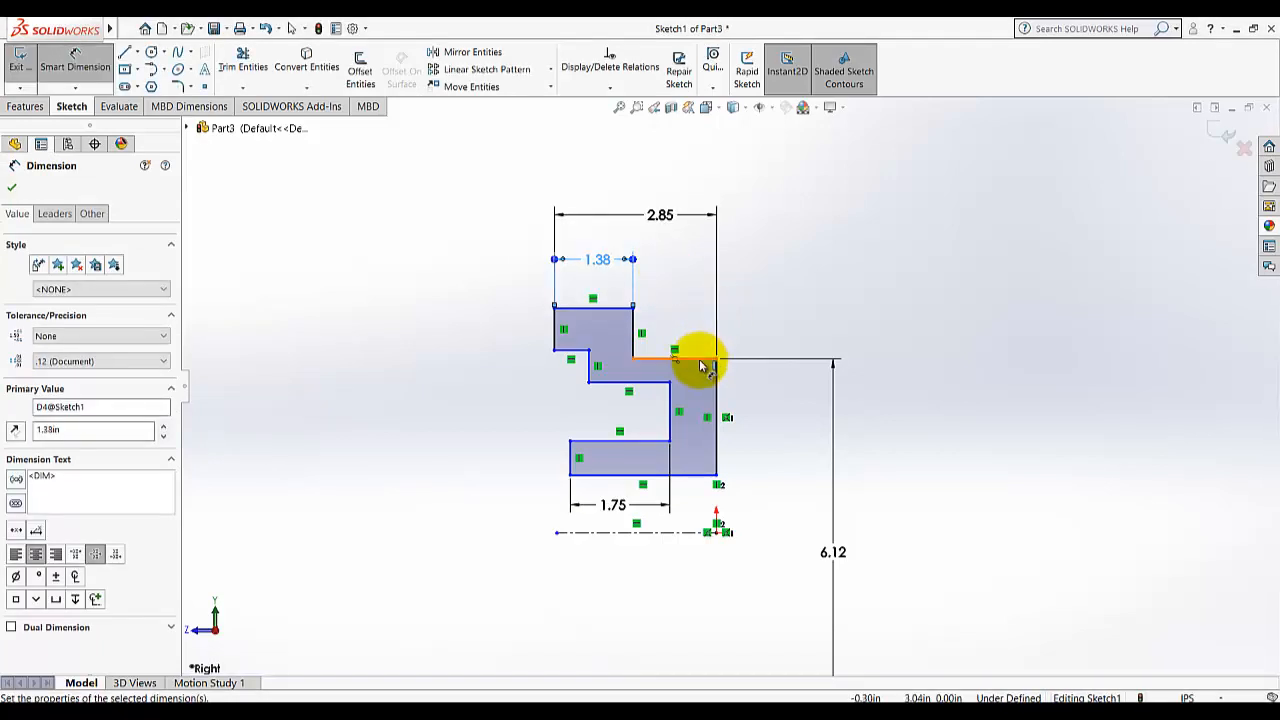
pyautogui.click(673, 424)
pyautogui.click(722, 394)
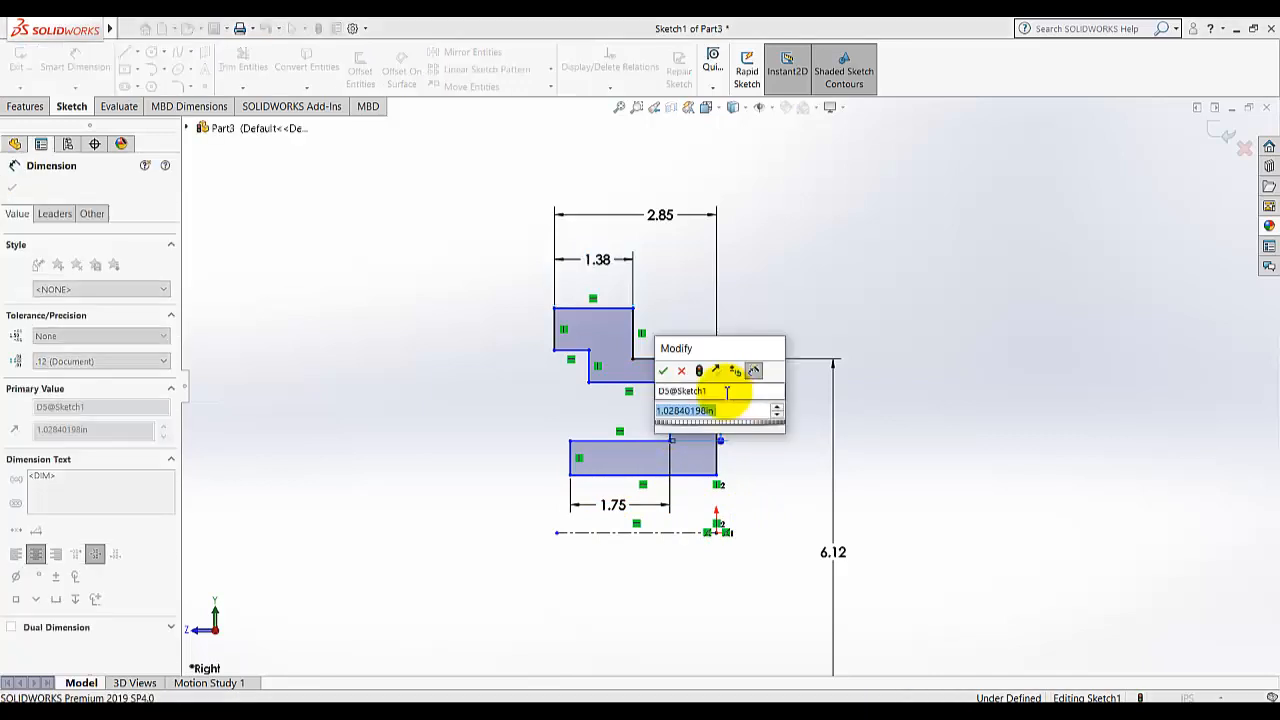
pyautogui.press('Return')
pyautogui.rightClick(729, 397)
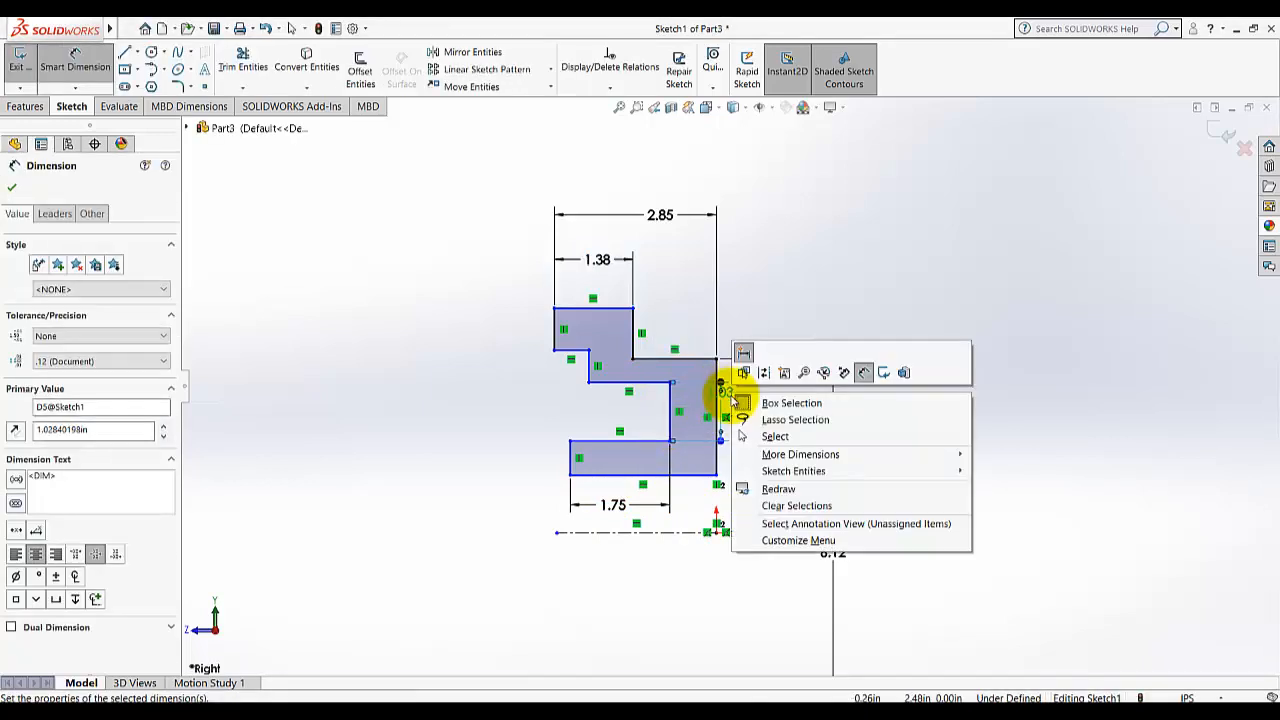
pyautogui.click(757, 440)
pyautogui.click(727, 405)
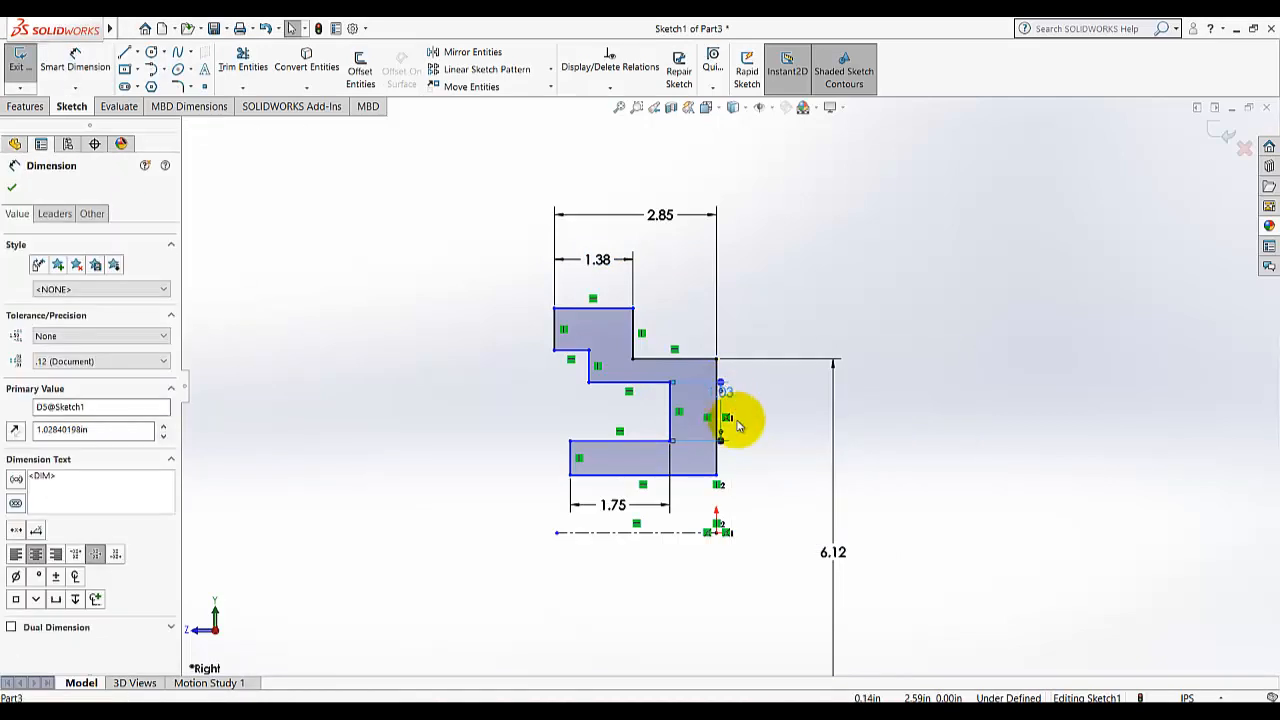
pyautogui.rightClick(726, 420)
pyautogui.click(745, 535)
# Dimension the wall between the recess's inner vertical edge and the profile's vertical side above the origin as 0.63 in.
pyautogui.click(86, 70)
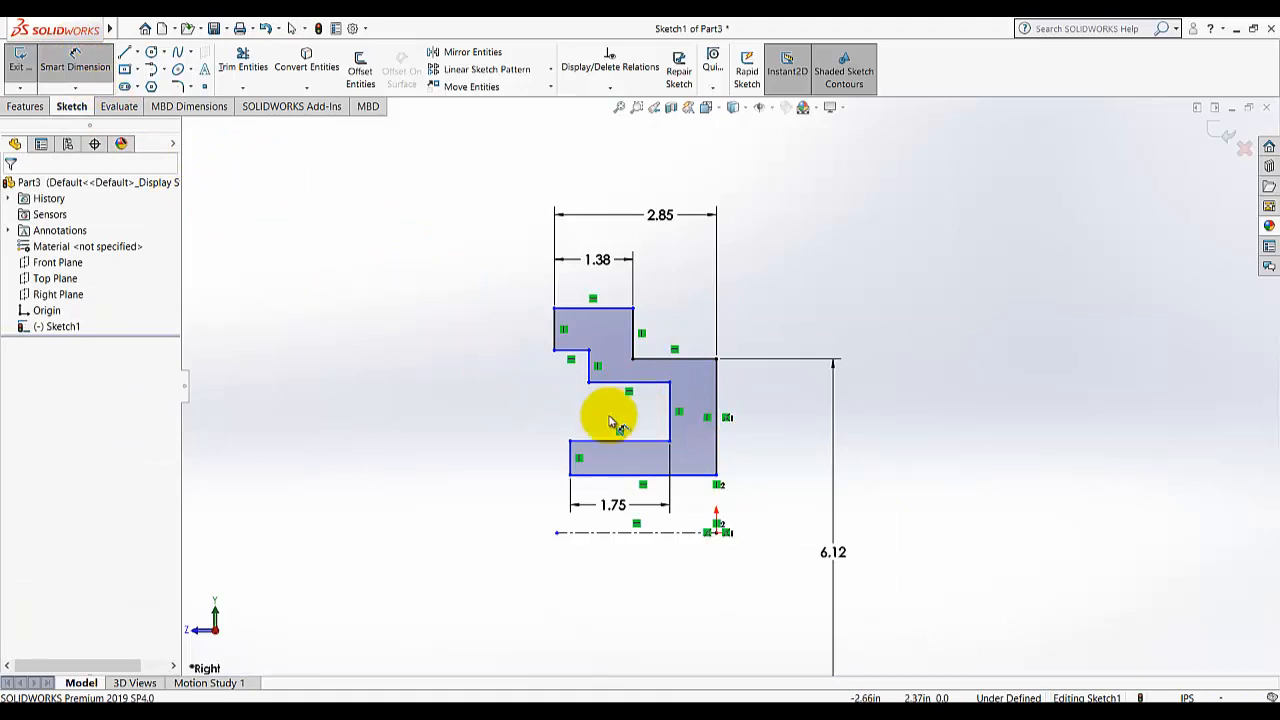
pyautogui.click(716, 400)
pyautogui.click(718, 400)
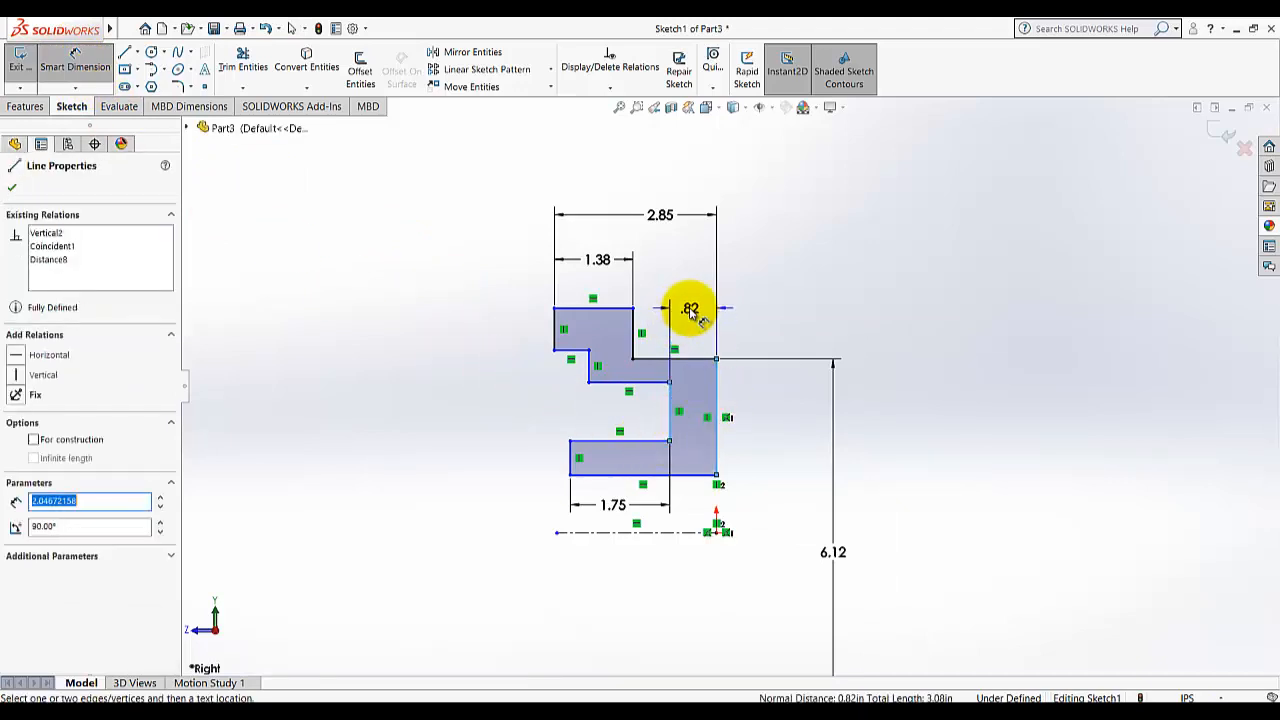
pyautogui.click(697, 313)
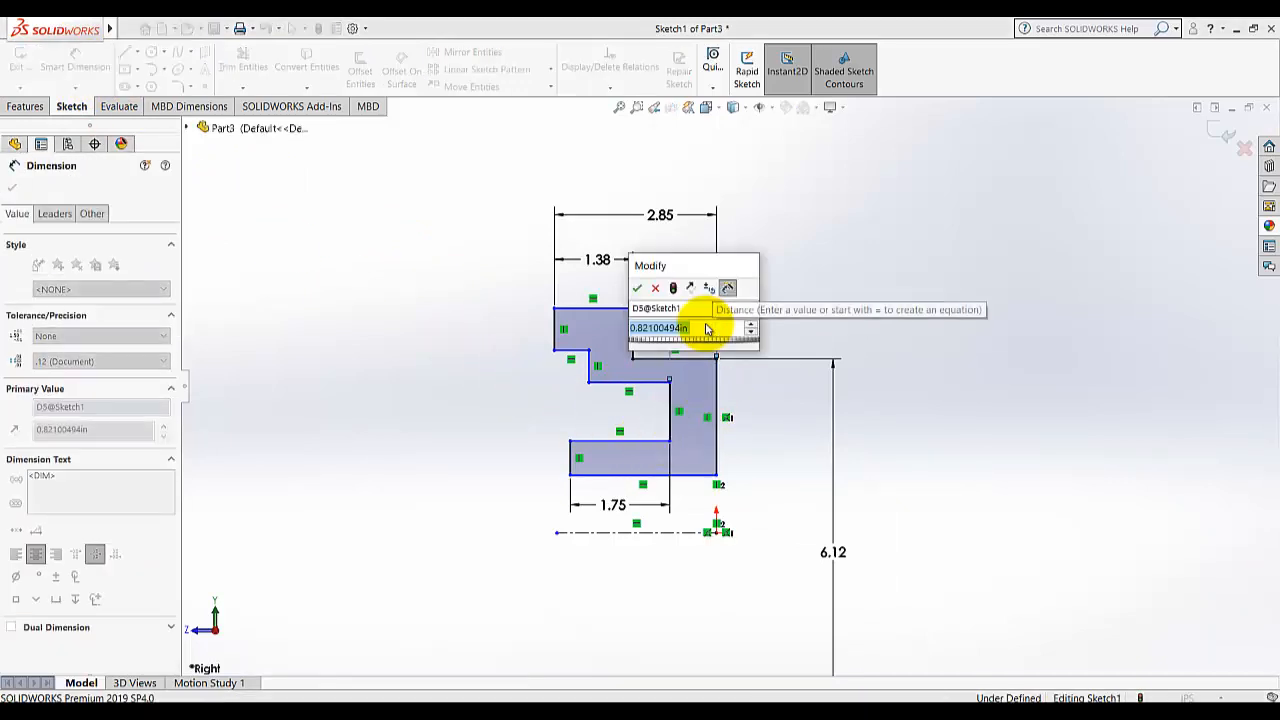
pyautogui.write('.63')
pyautogui.press('Return')
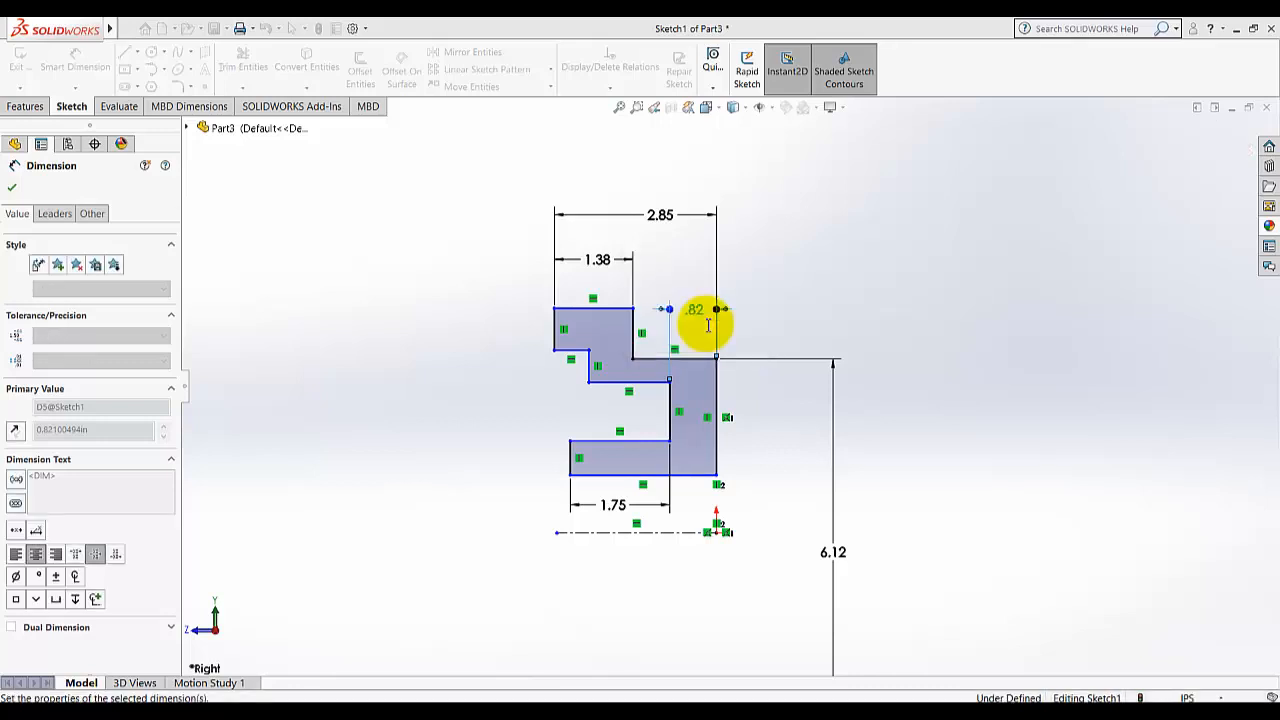
pyautogui.click(456, 383)
# Dimension the horizontal distance between the small step's vertical edge and the upper flange's vertical edge nearer the origin as 0.63 in.
pyautogui.scroll(-2, 422, 363)
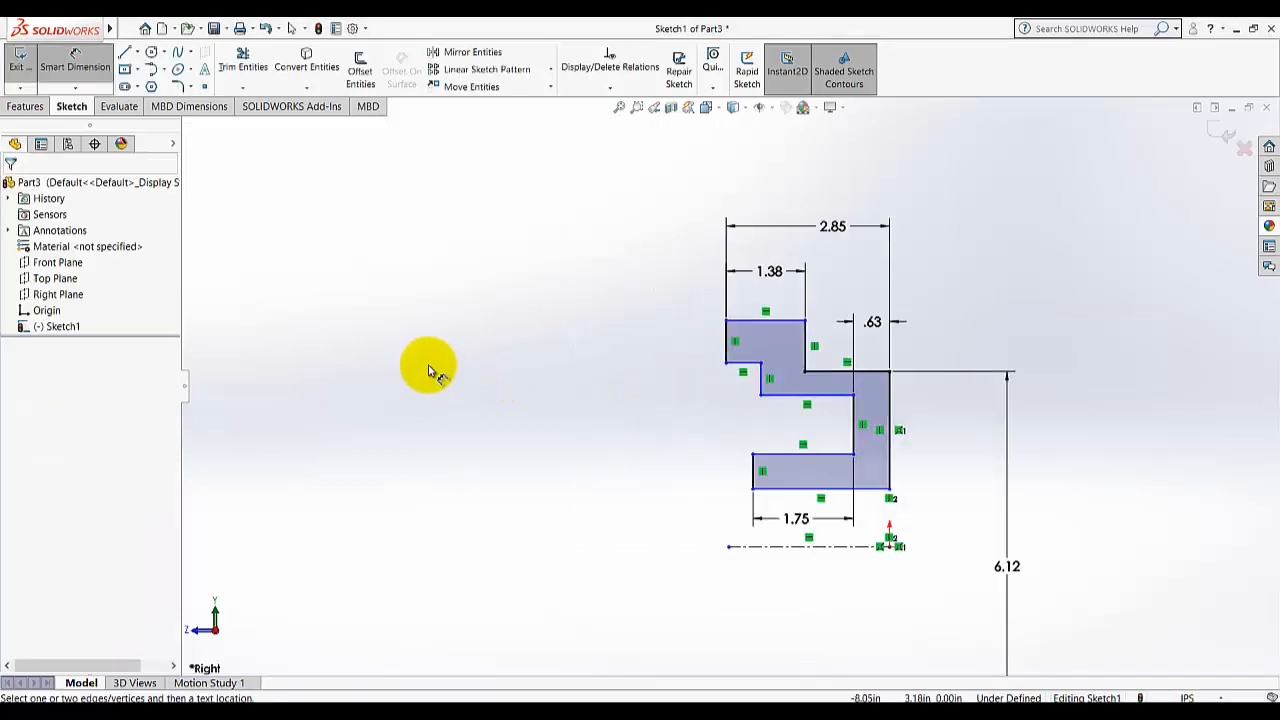
pyautogui.scroll(1, 866, 410)
pyautogui.scroll(-1, 840, 460)
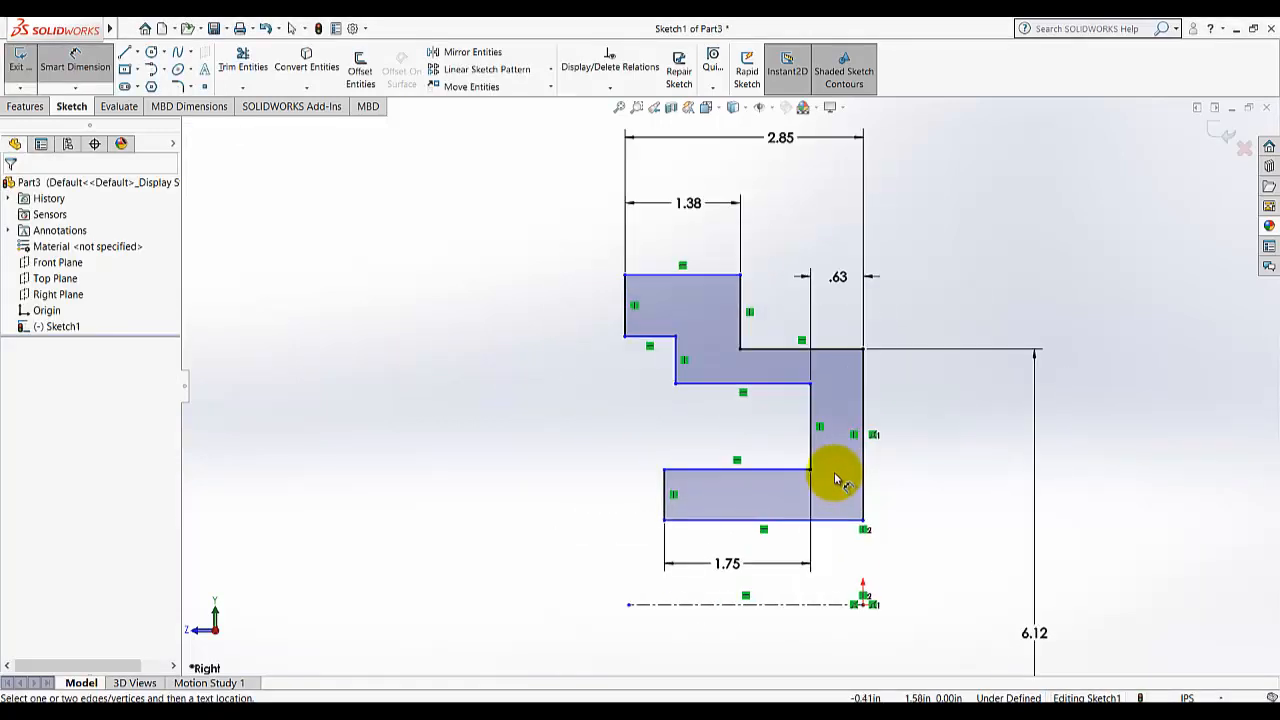
pyautogui.scroll(1, 680, 368)
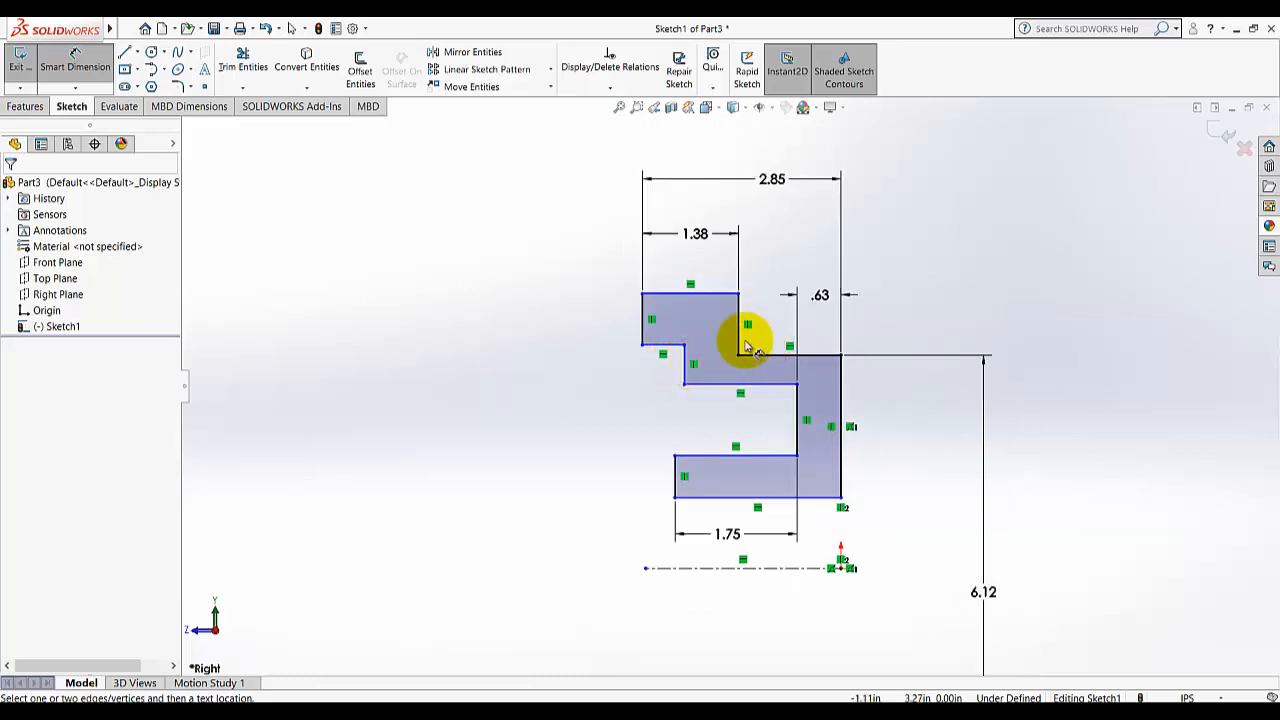
pyautogui.click(688, 368)
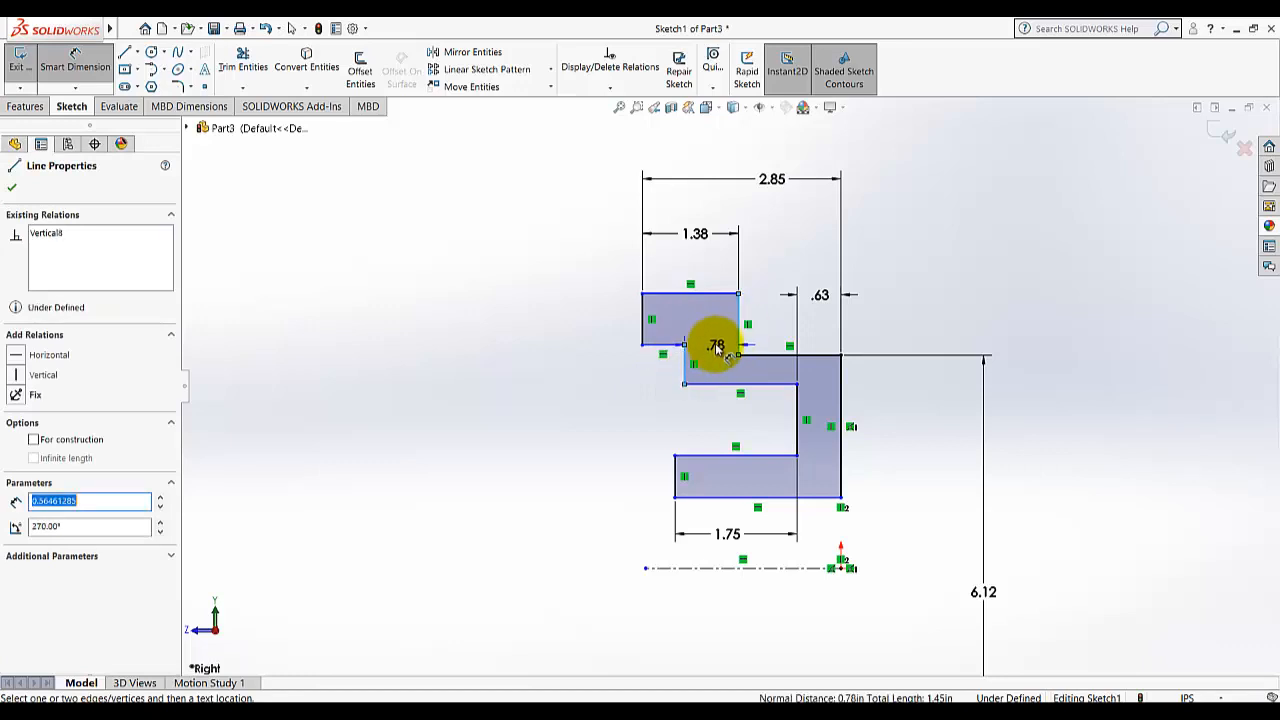
pyautogui.click(715, 333)
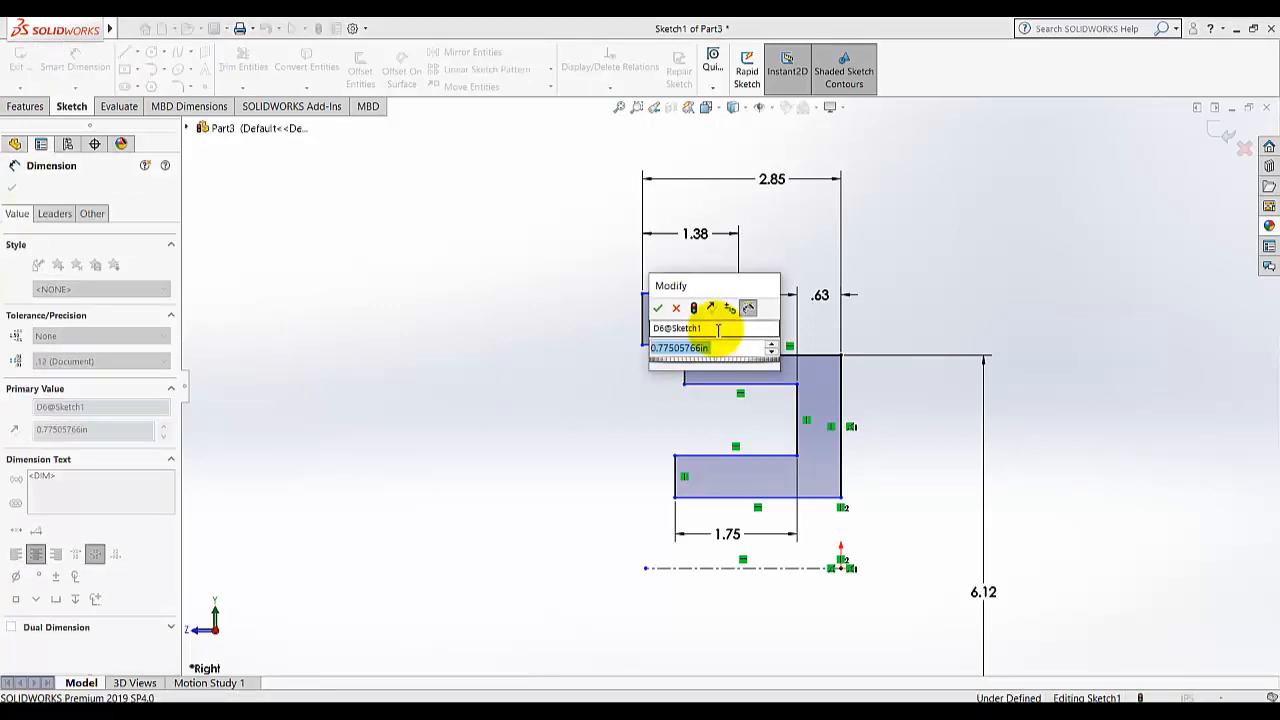
pyautogui.write('0.63')
pyautogui.press('Return')
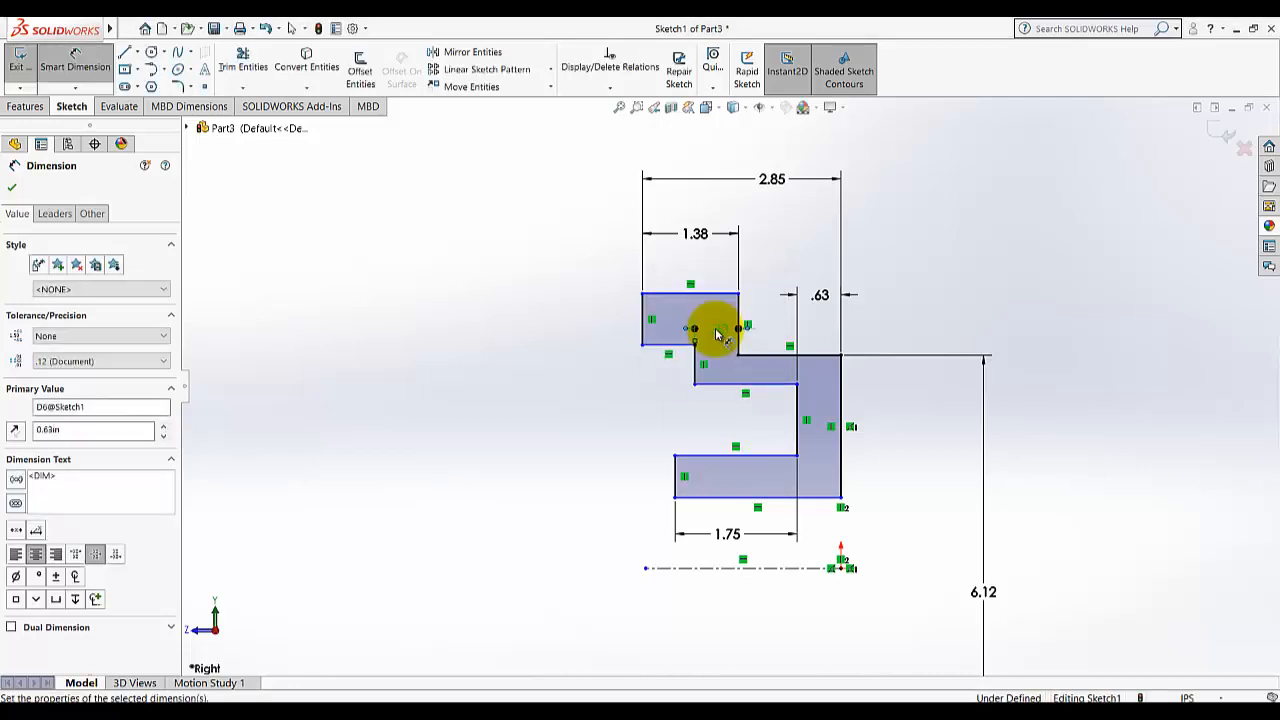
pyautogui.click(503, 440)
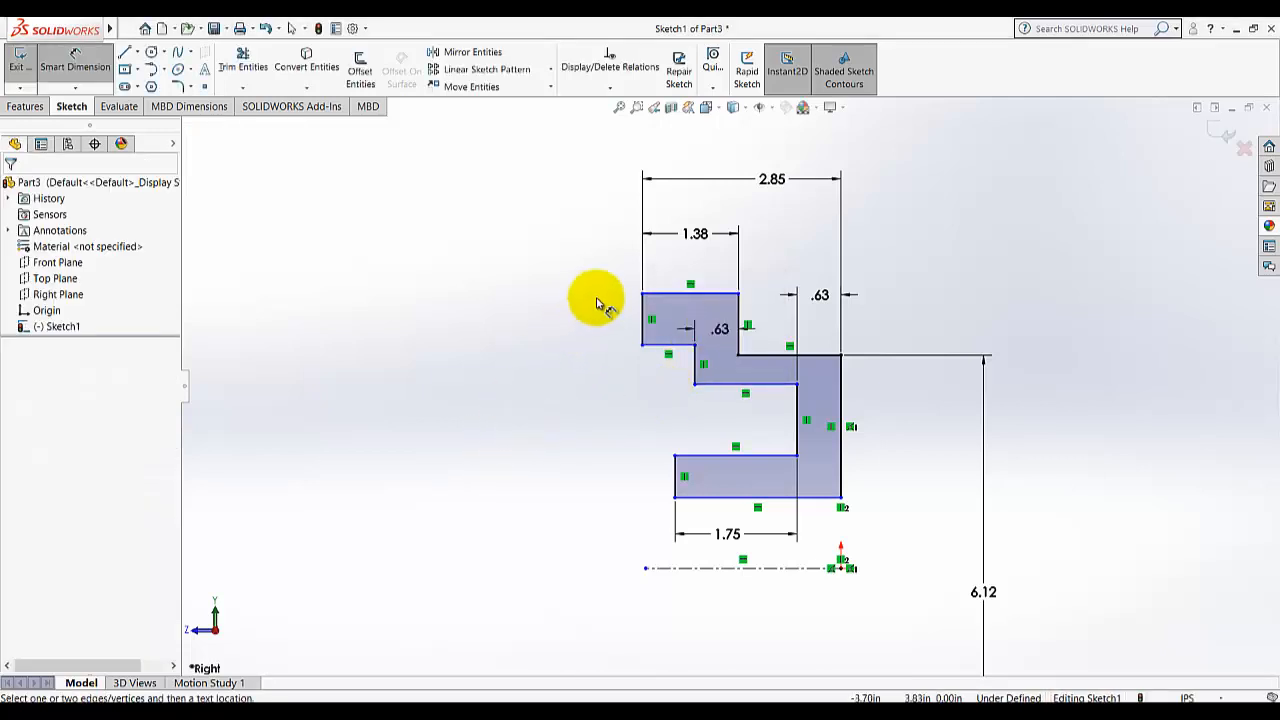
# Add a 7.75 in diameter dimension between the upper flange's top edge and the centerline.
pyautogui.click(665, 295)
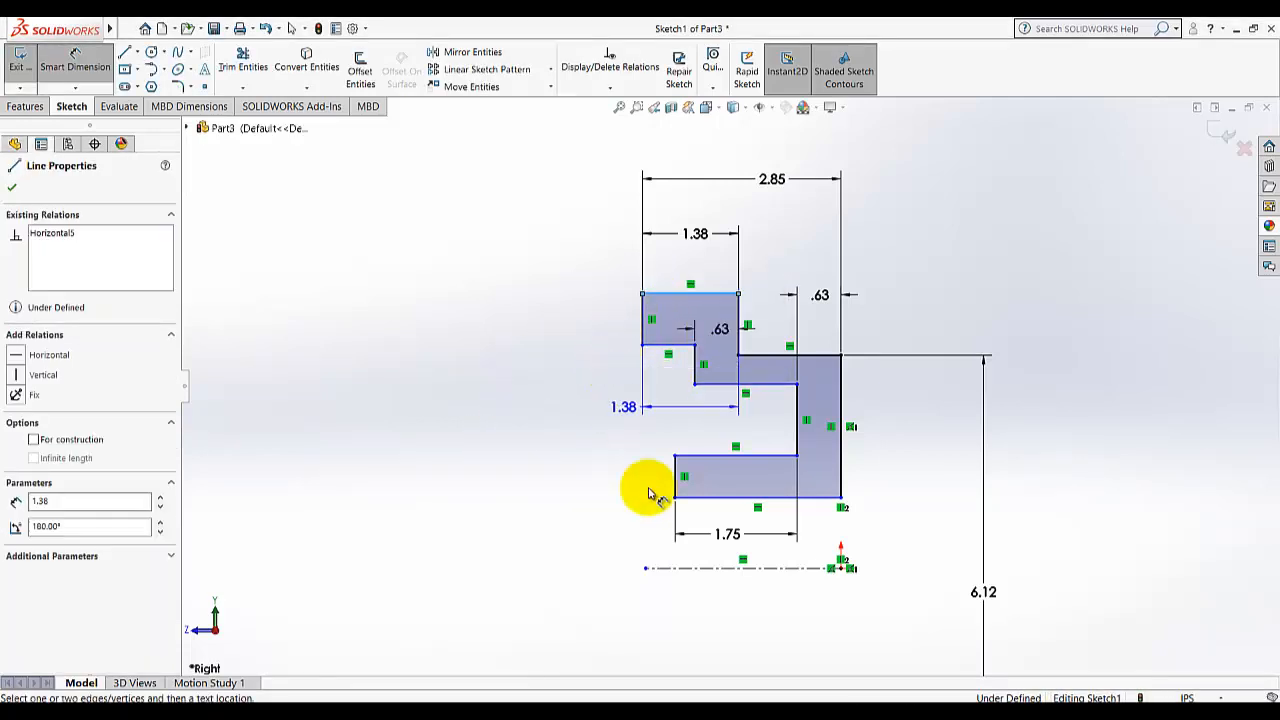
pyautogui.click(712, 568)
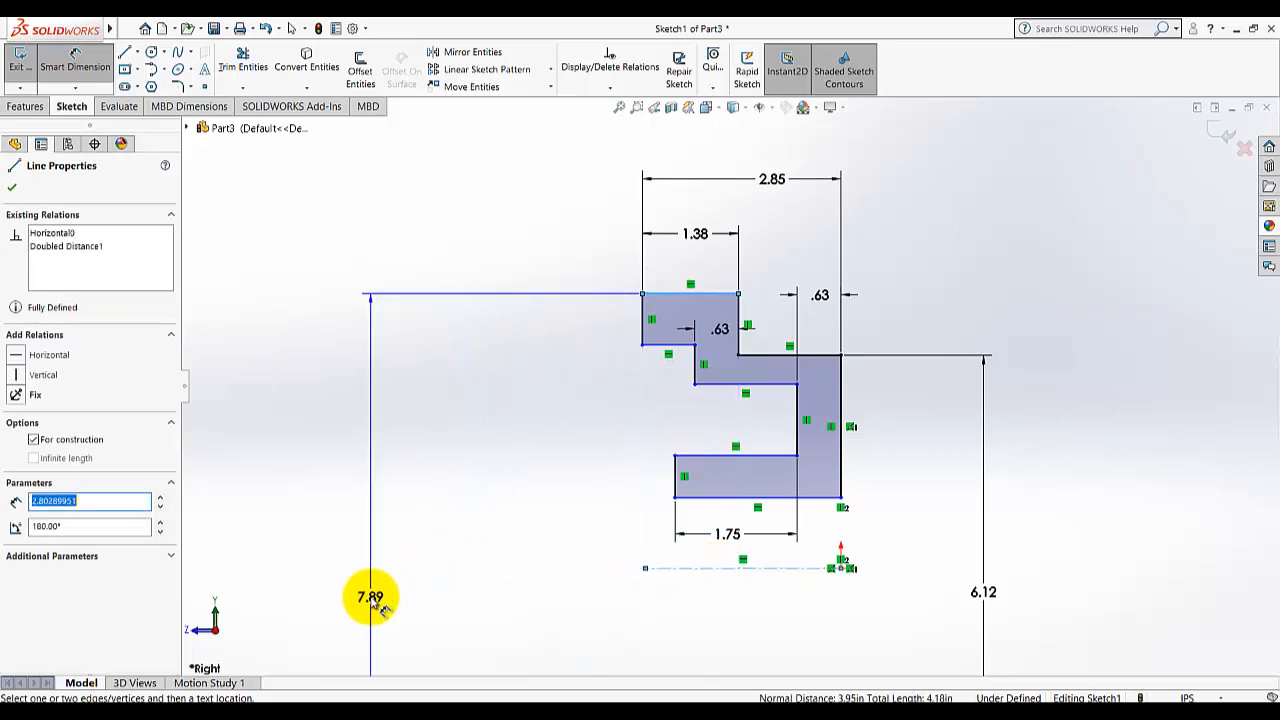
pyautogui.click(353, 595)
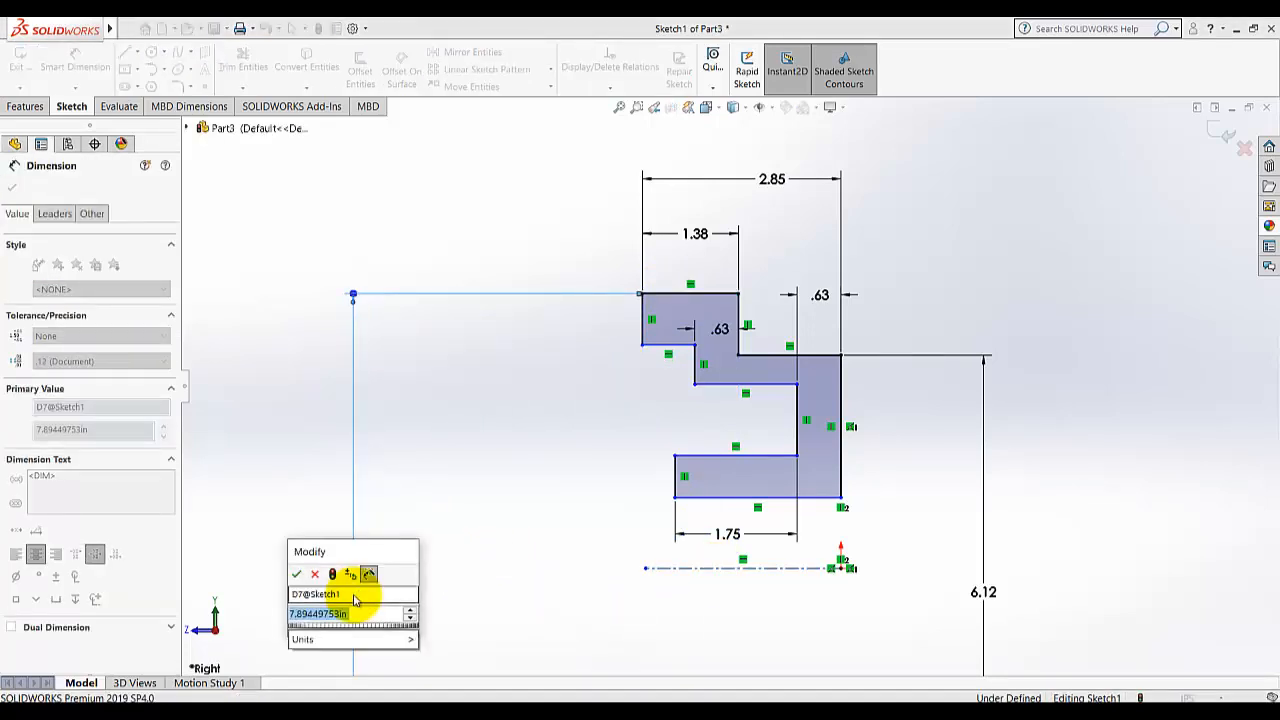
pyautogui.write('7.75')
pyautogui.press('Return')
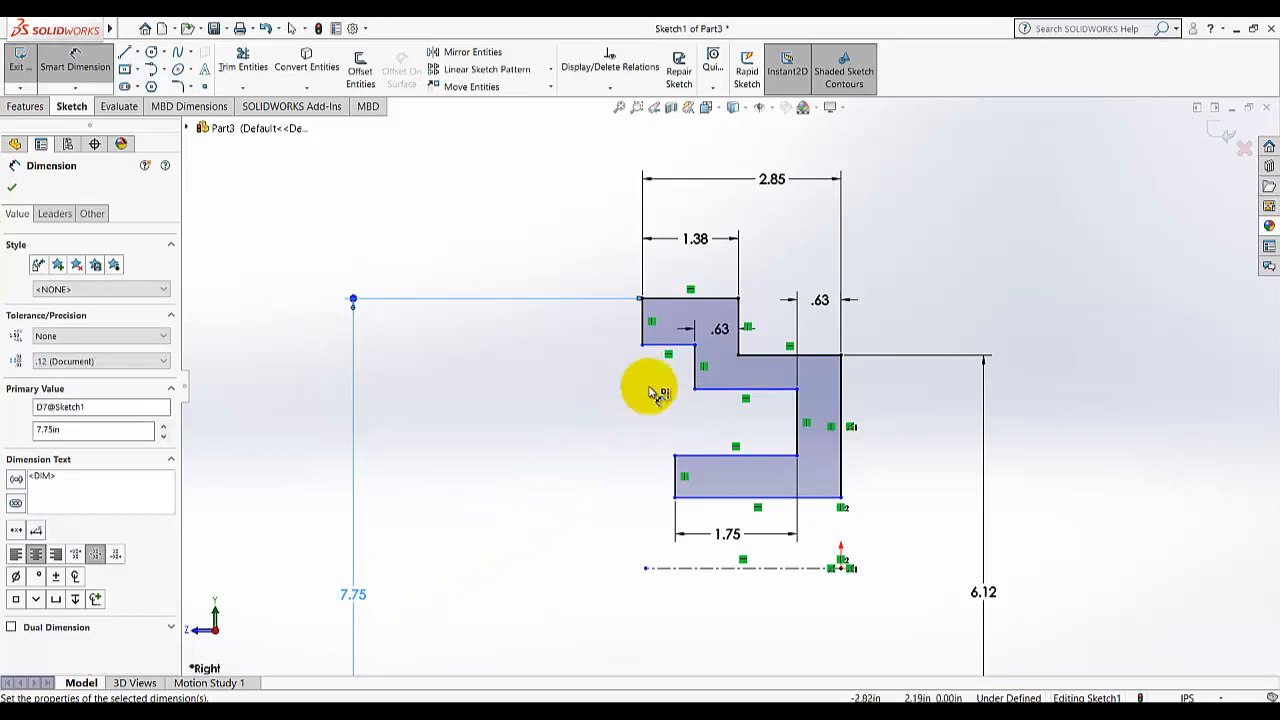
# Add a 6.75 in diameter dimension between the upper flange's lower edge and the centerline.
pyautogui.click(655, 345)
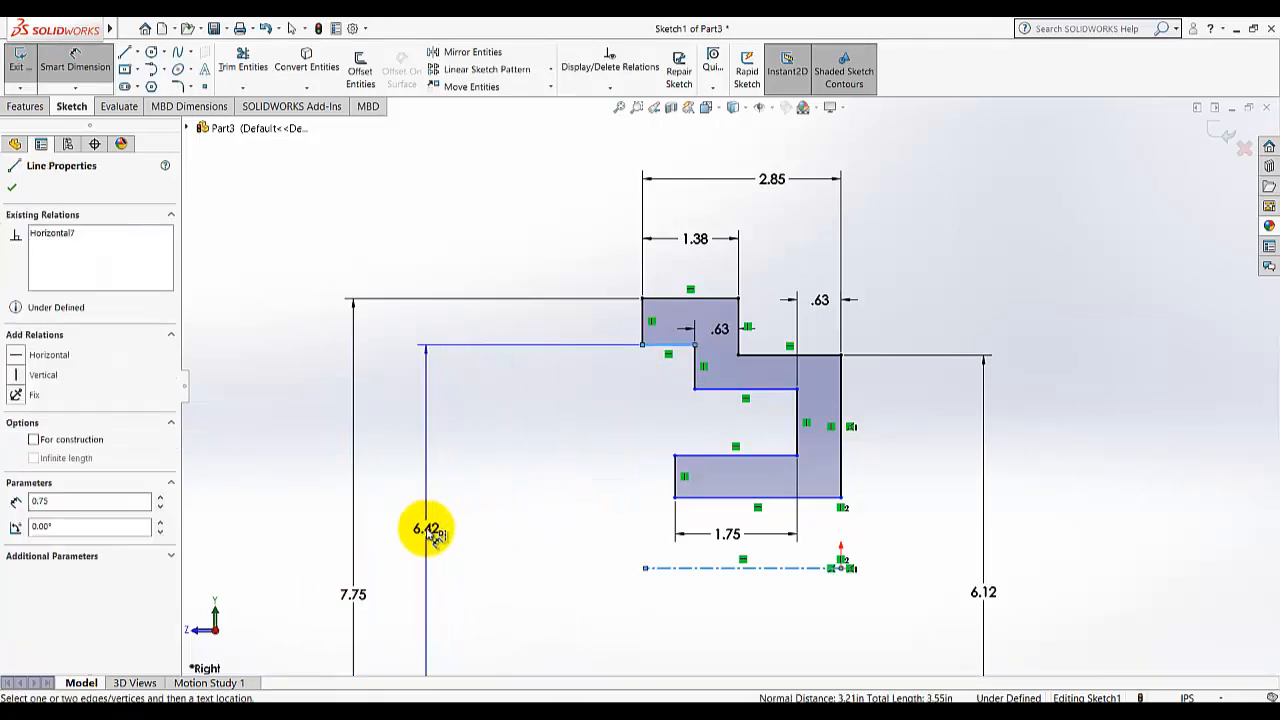
pyautogui.click(430, 530)
pyautogui.write('6.75')
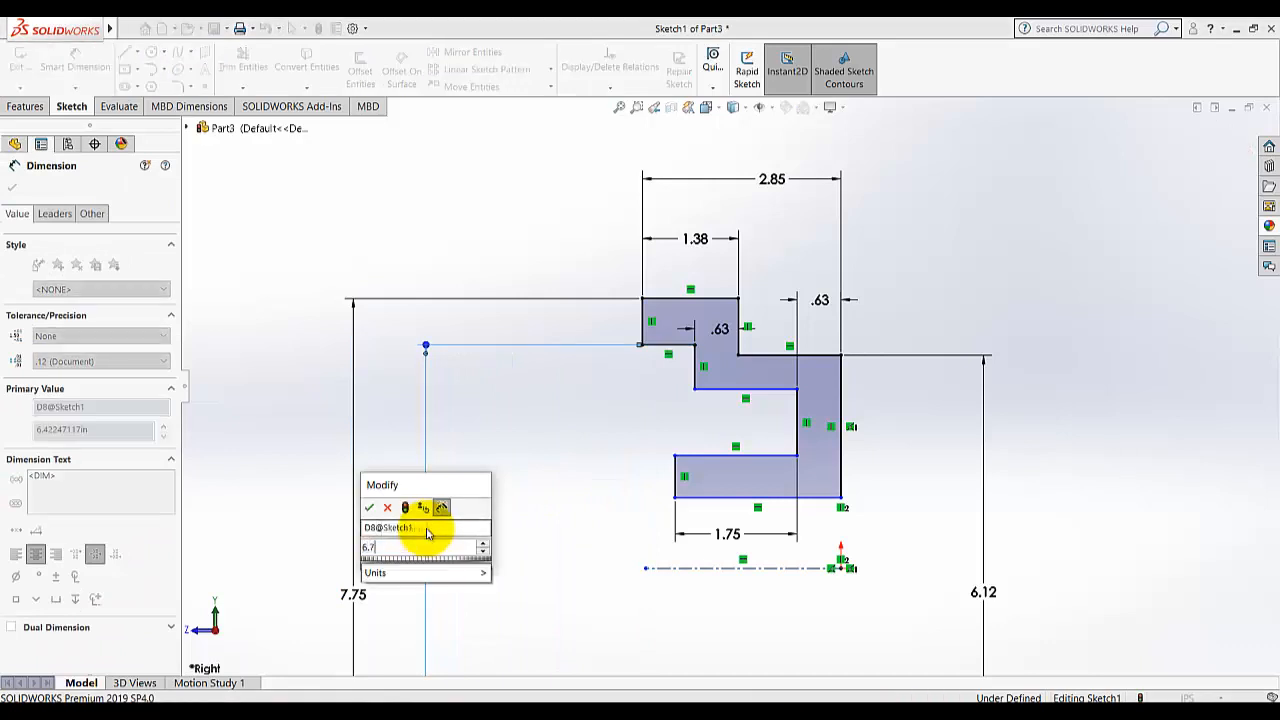
pyautogui.press('Return')
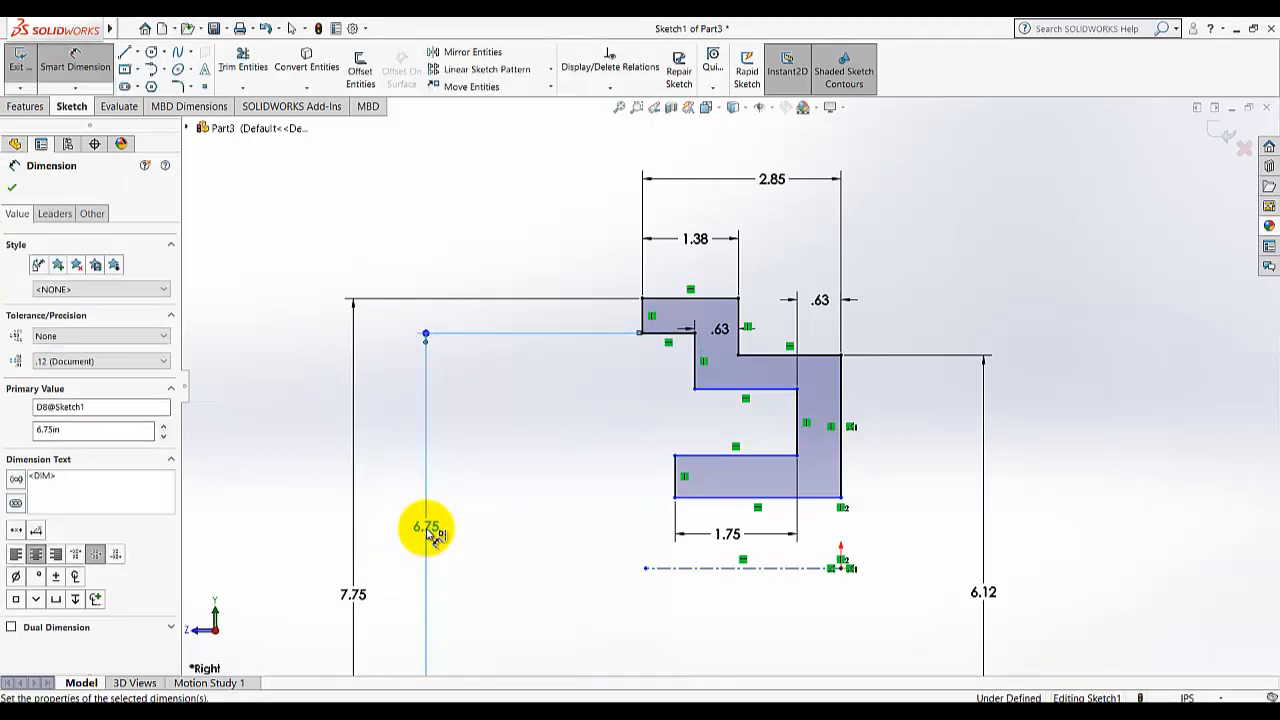
# Add a 4.75 in diameter dimension between the recess's upper horizontal edge and the centerline.
pyautogui.click(755, 395)
pyautogui.click(518, 500)
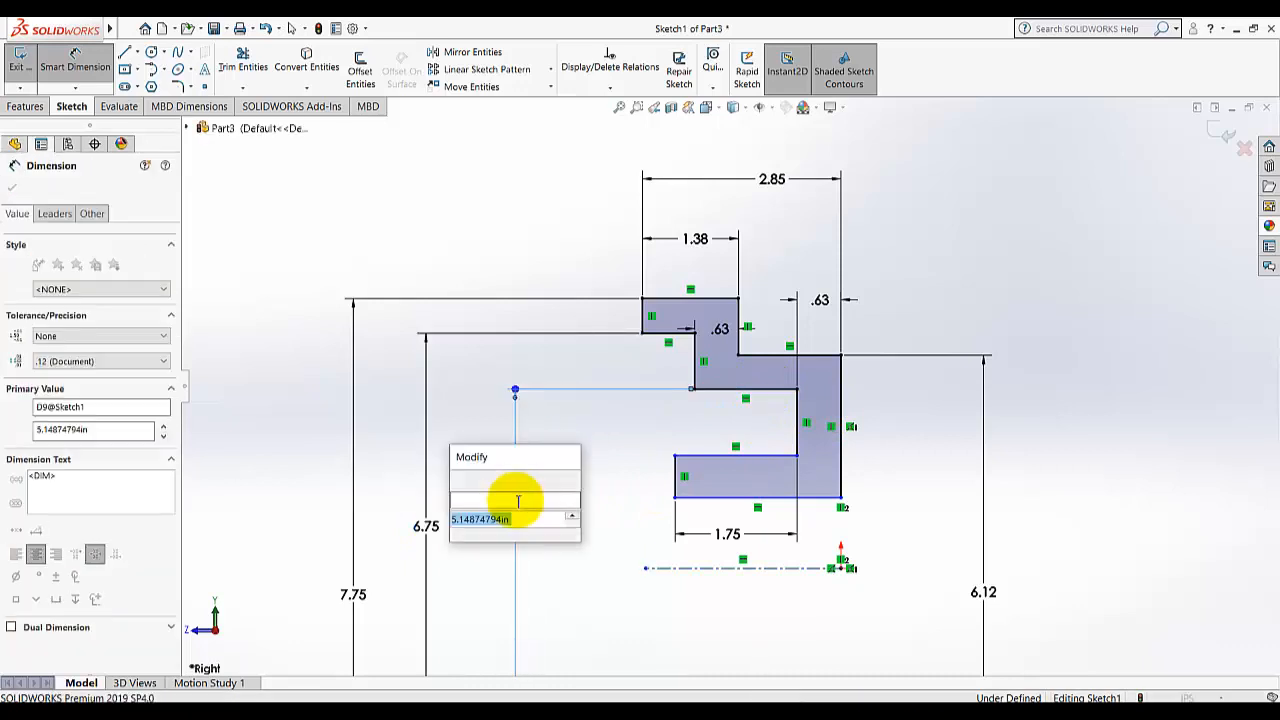
pyautogui.write('4.75')
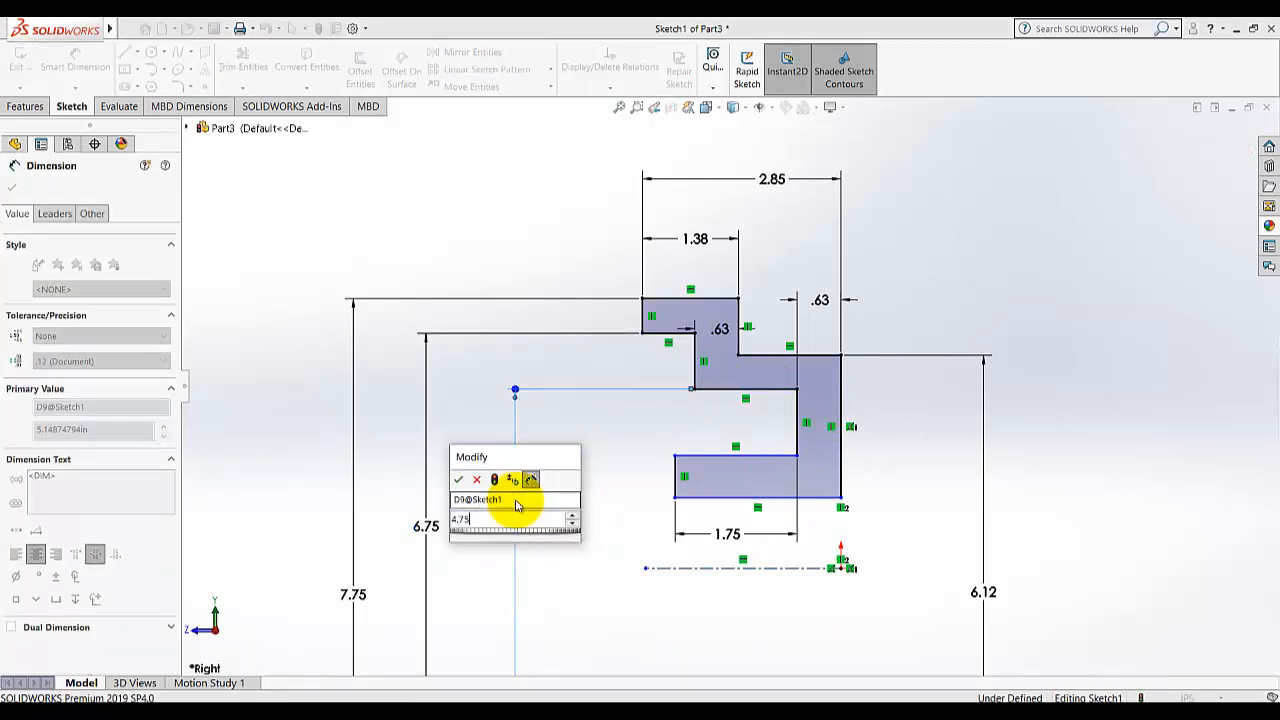
pyautogui.press('Return')
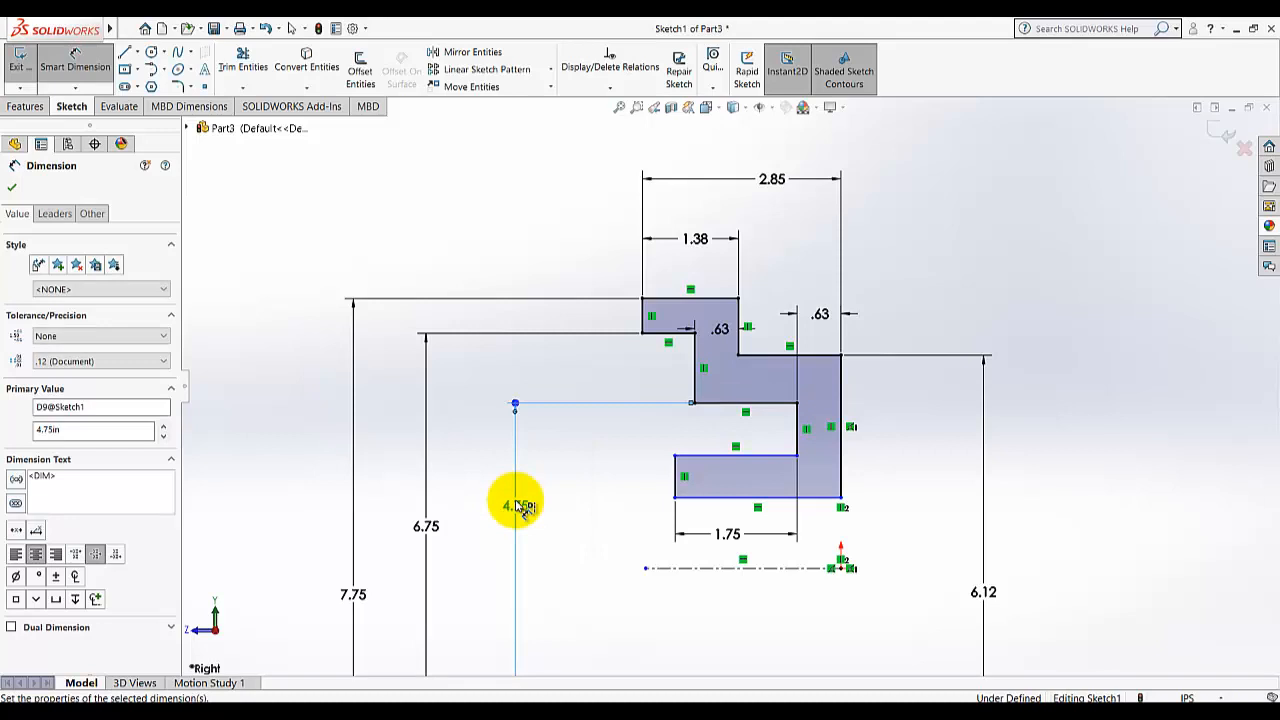
# Add a 2.85 in diameter dimension between the recess's lower horizontal edge and the centerline.
pyautogui.click(772, 455)
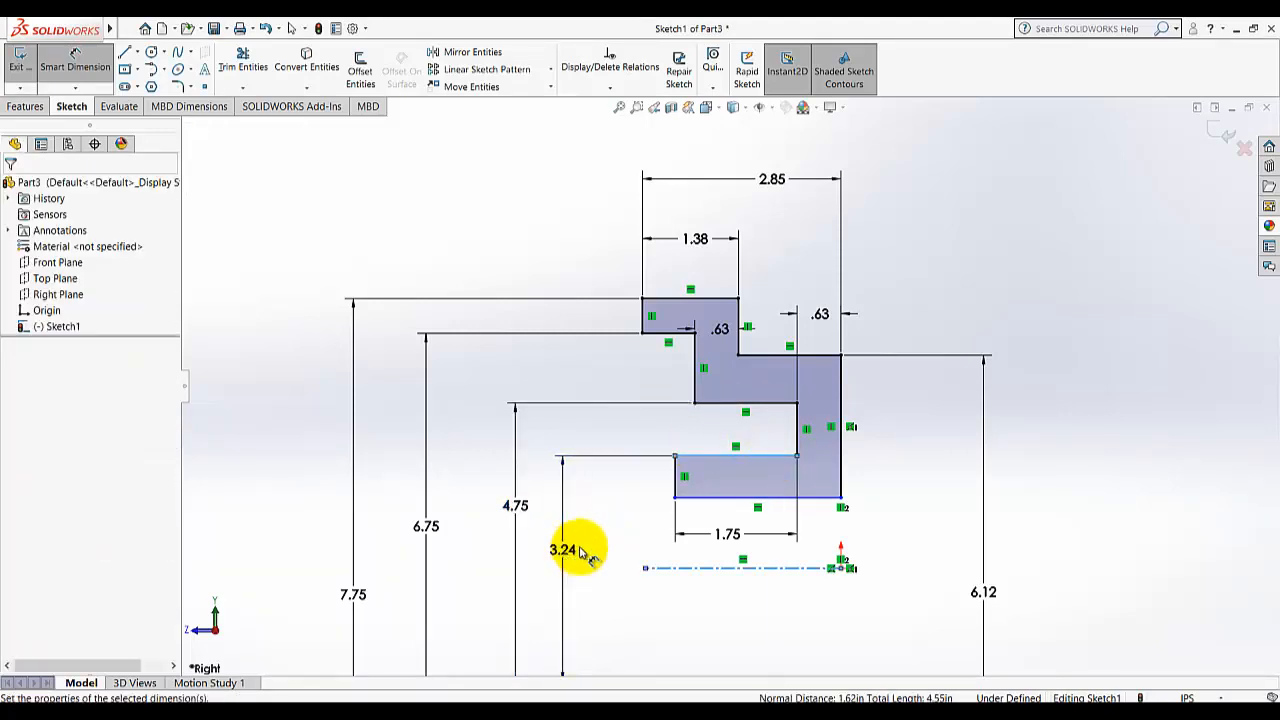
pyautogui.click(578, 546)
pyautogui.write('2.85')
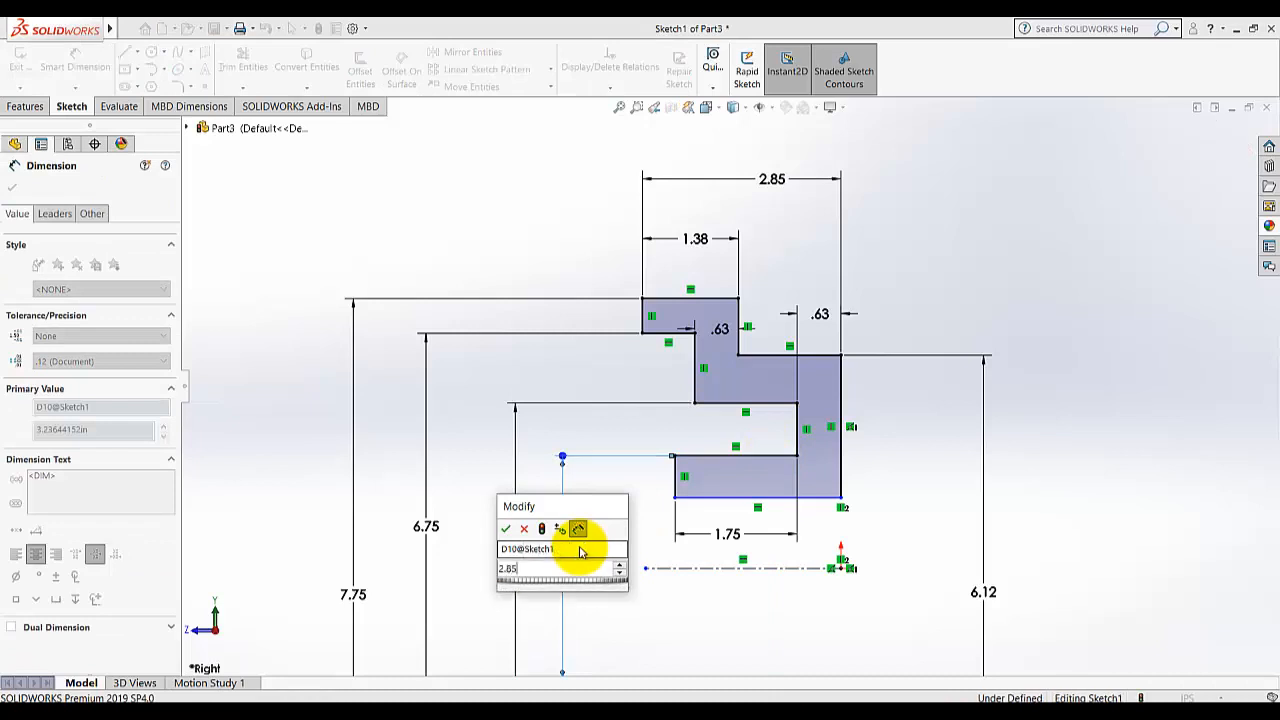
pyautogui.press('Return')
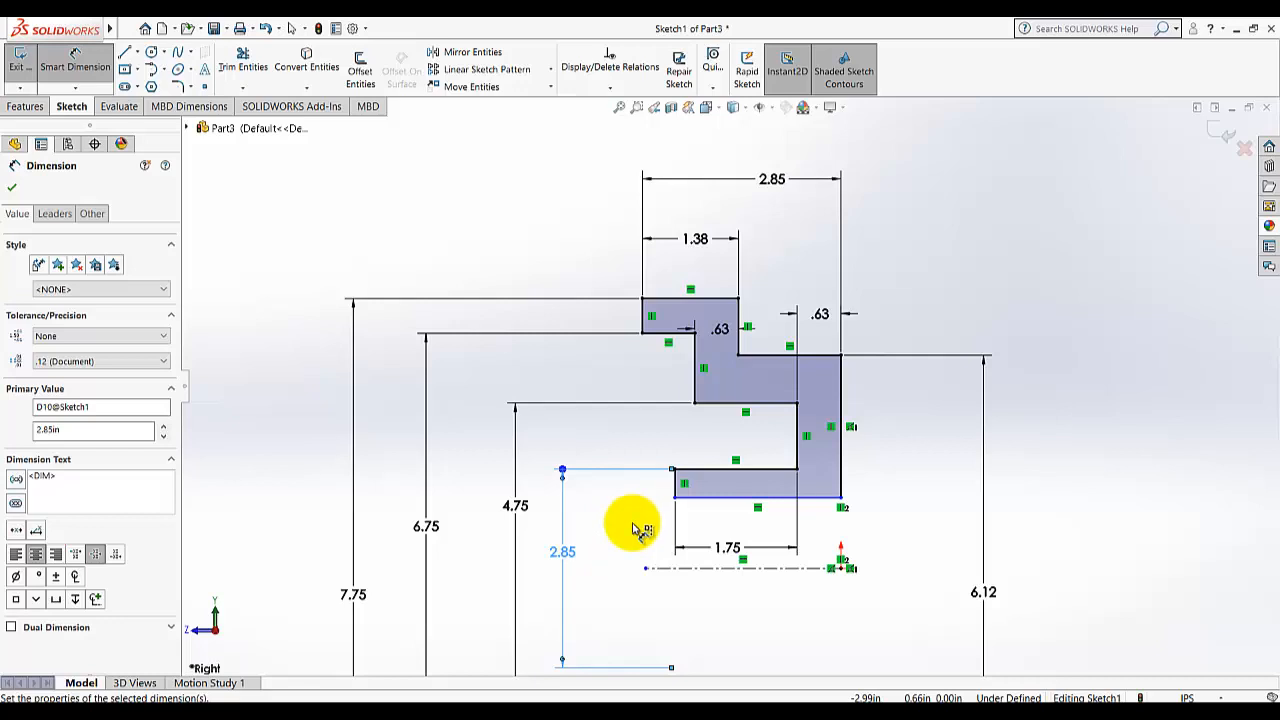
# Add a 1.38 in diameter dimension between the profile's bottom edge and the centerline.
pyautogui.scroll(1, 903, 534)
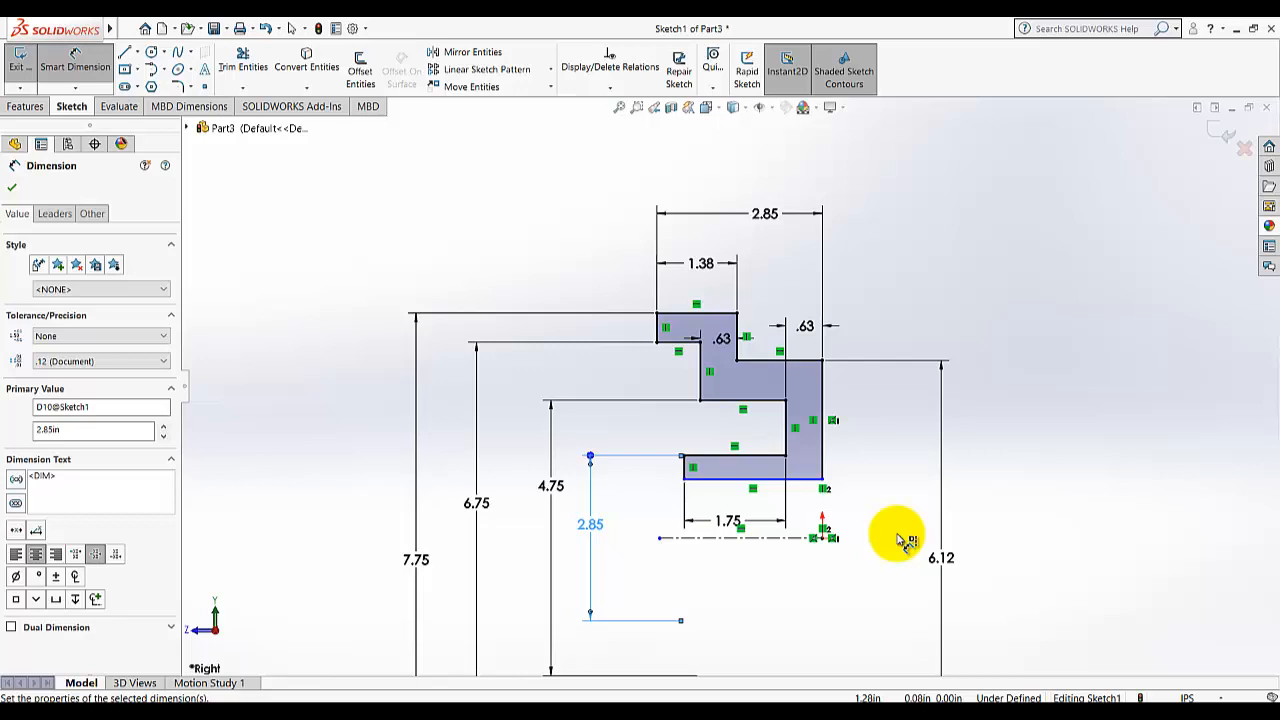
pyautogui.click(762, 487)
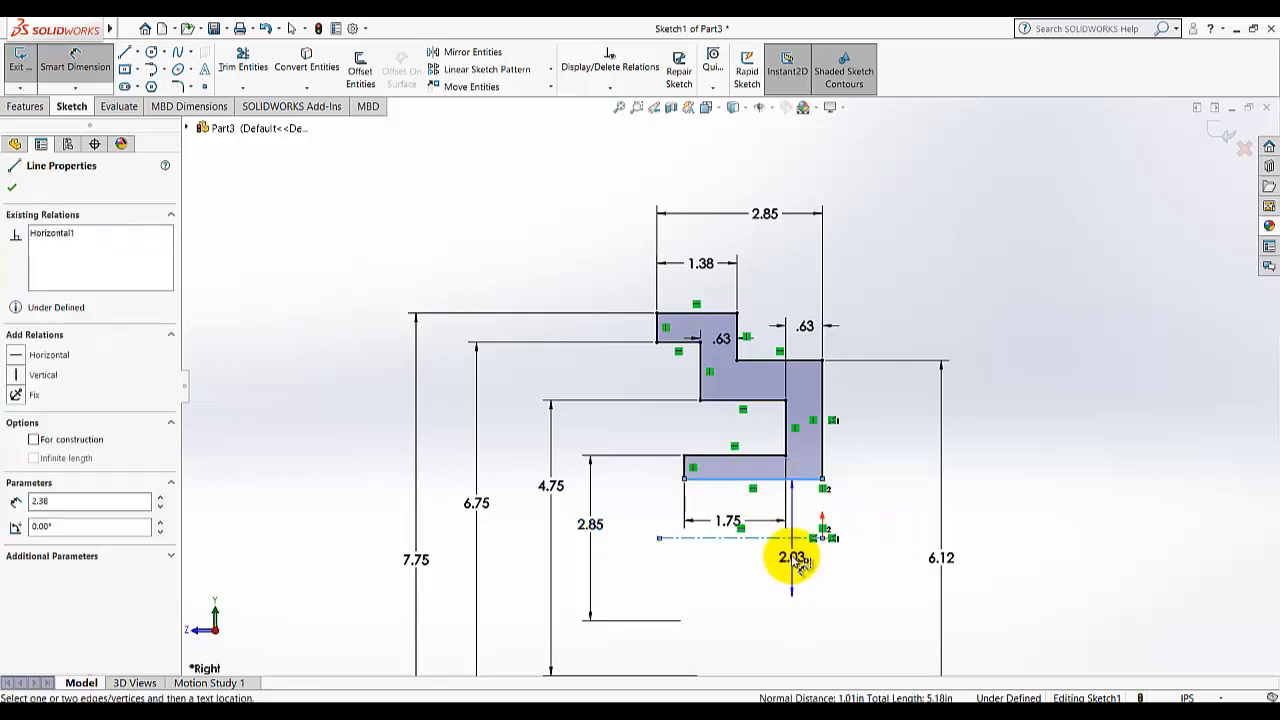
pyautogui.click(922, 557)
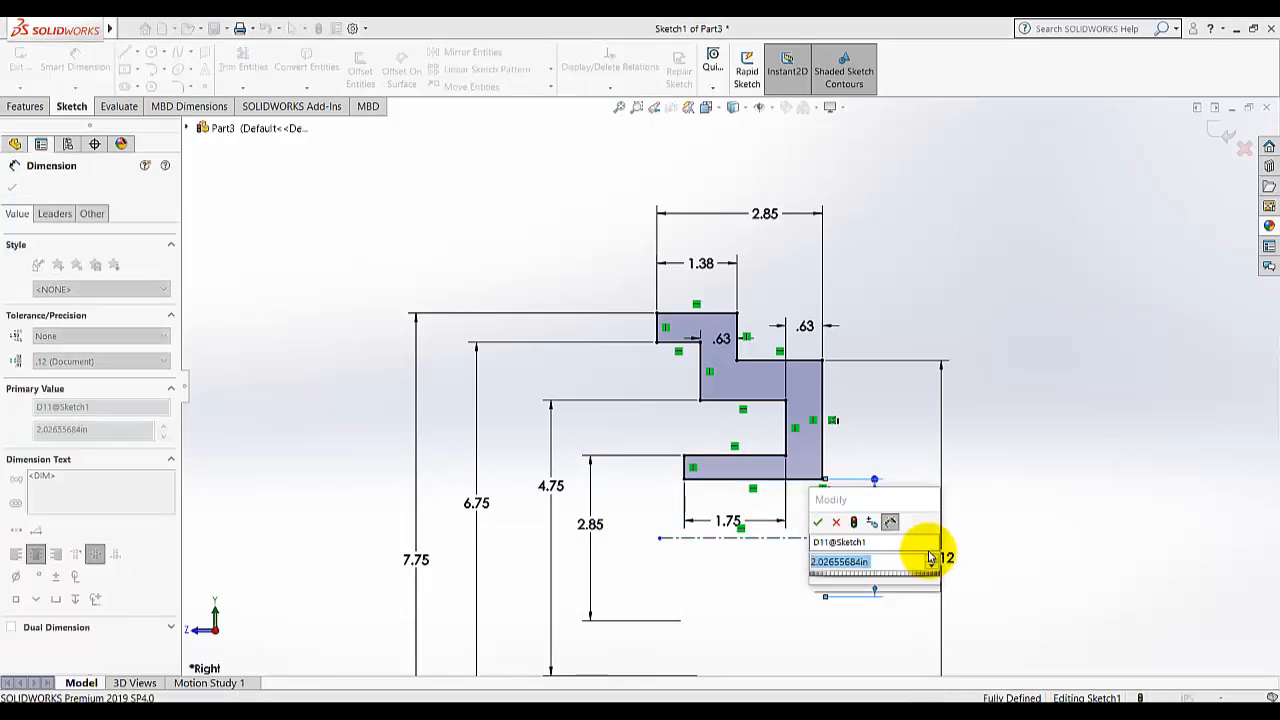
pyautogui.write('1.38')
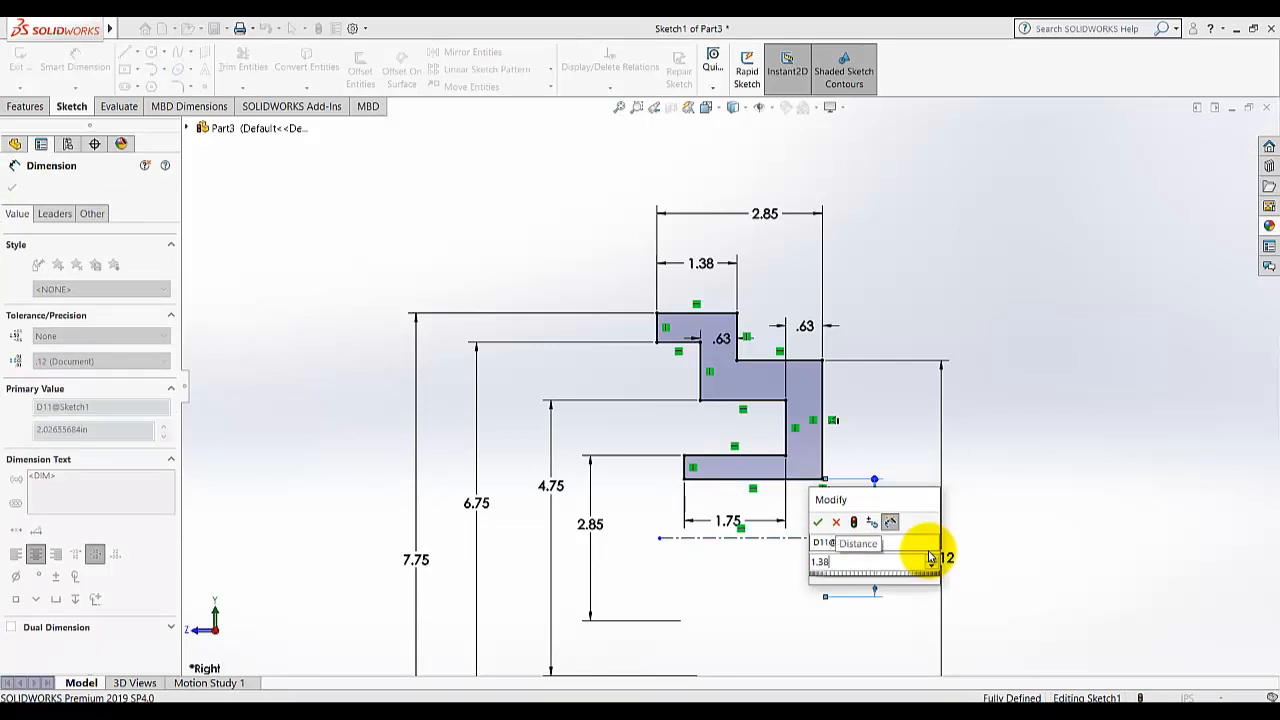
pyautogui.press('Return')
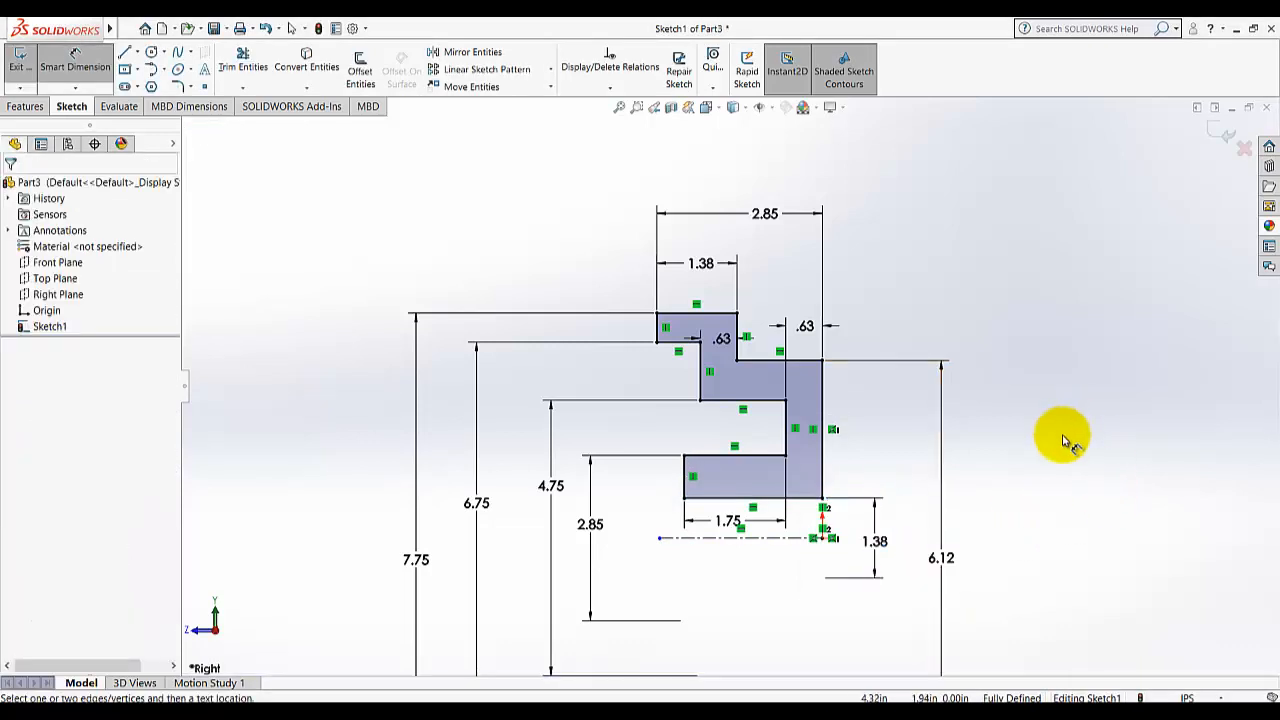
# Exit the profile sketch and switch to the isometric view.
pyautogui.press('f')
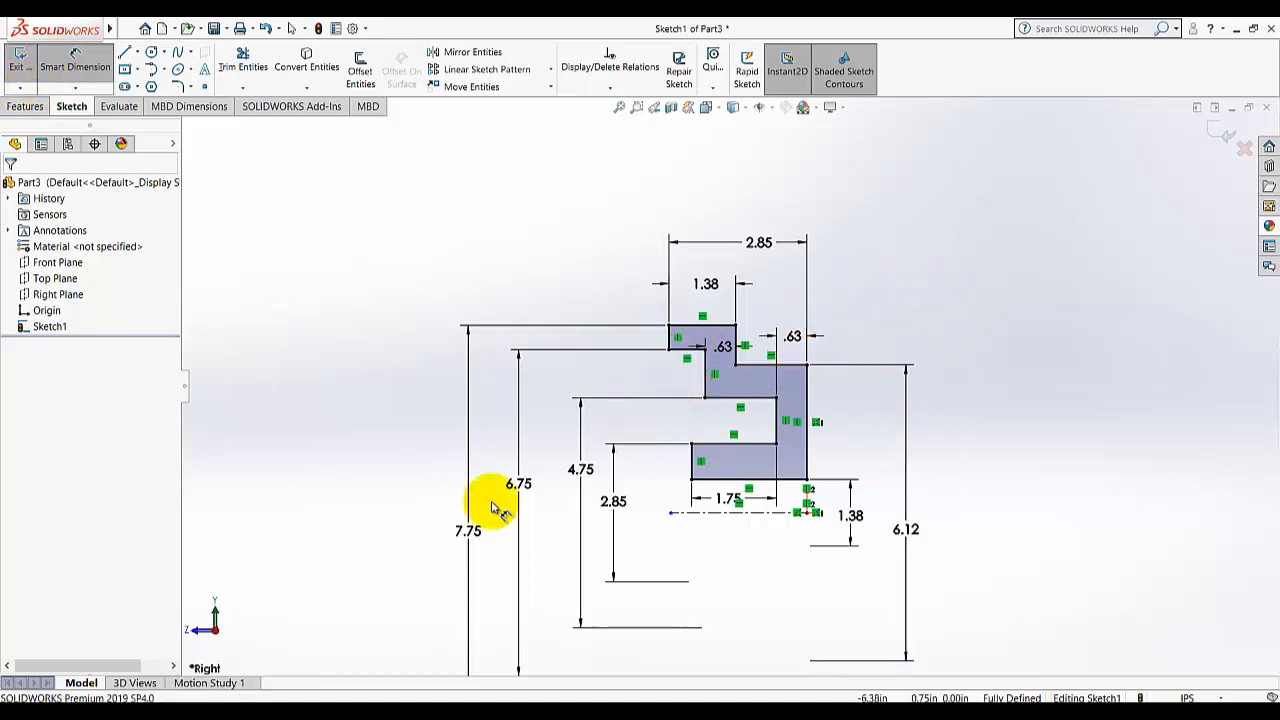
pyautogui.click(20, 58)
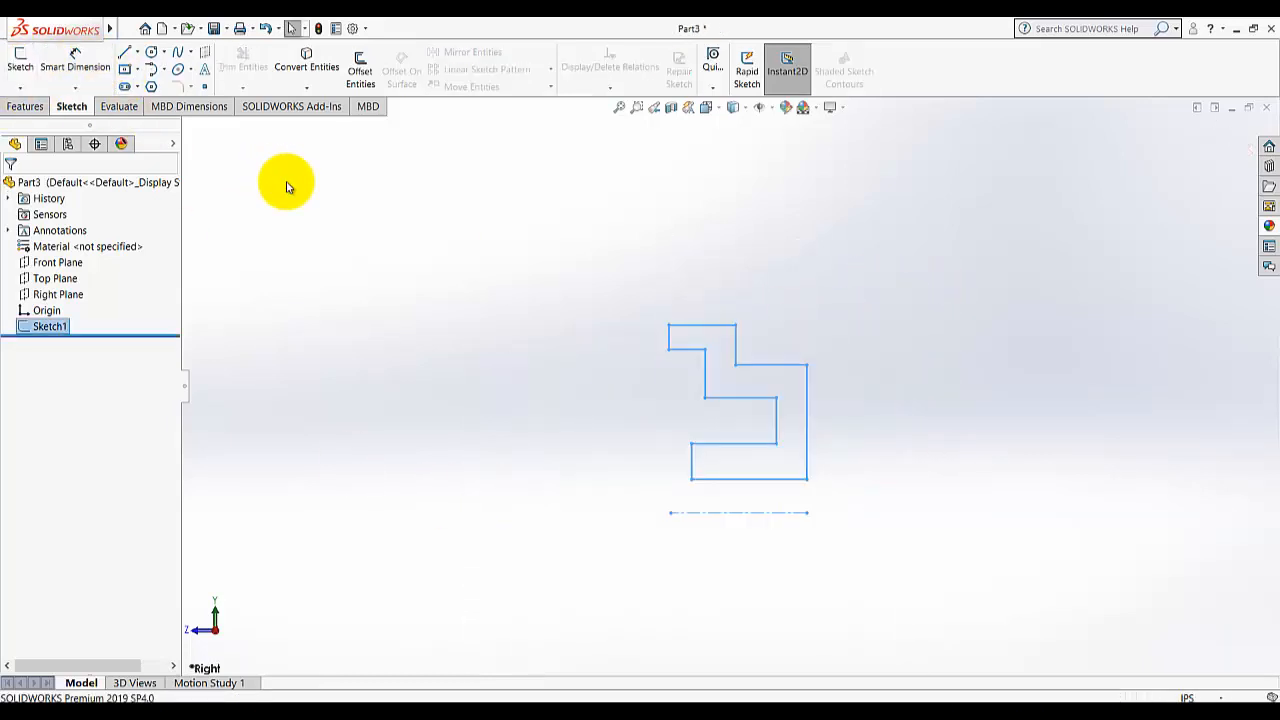
pyautogui.click(707, 107)
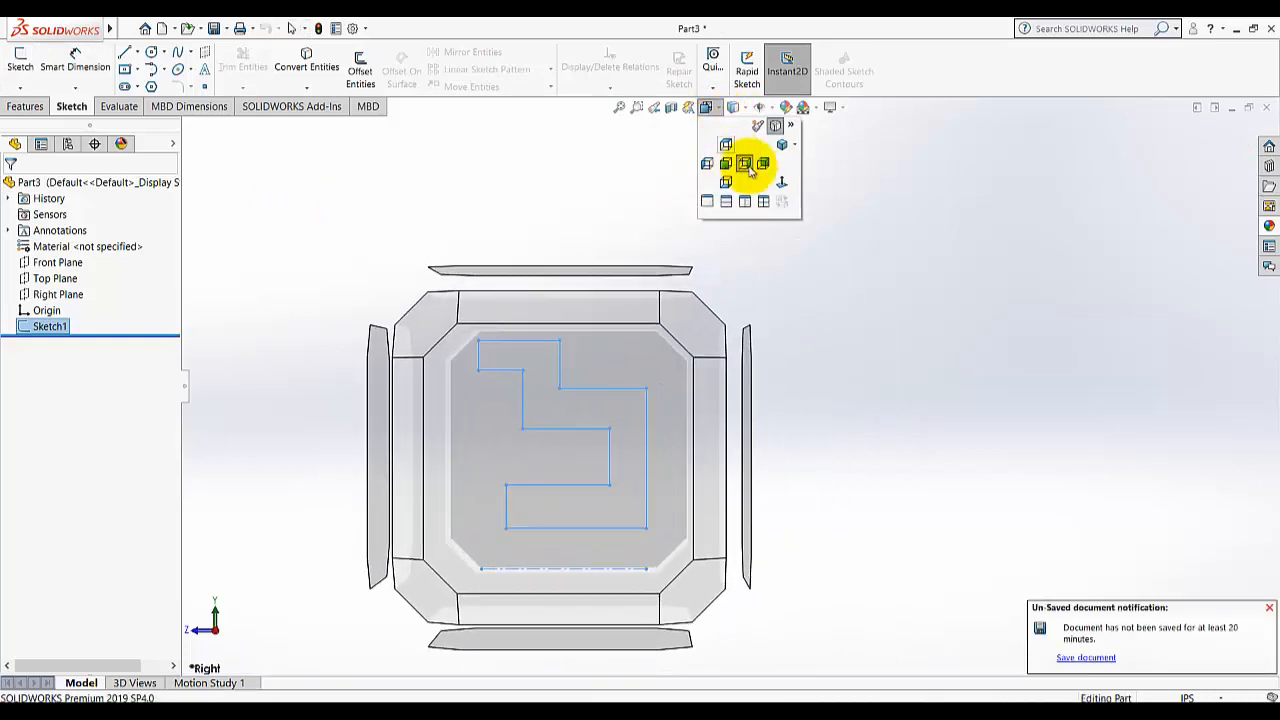
pyautogui.click(783, 146)
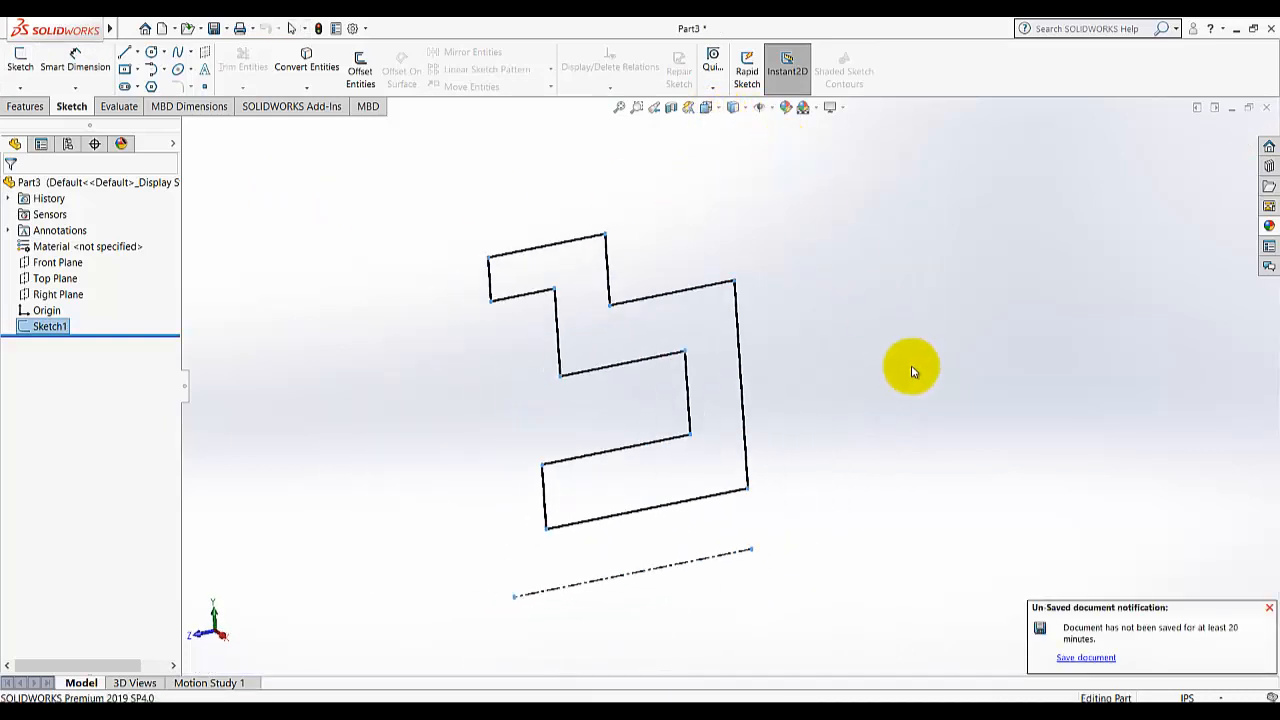
pyautogui.click(929, 399)
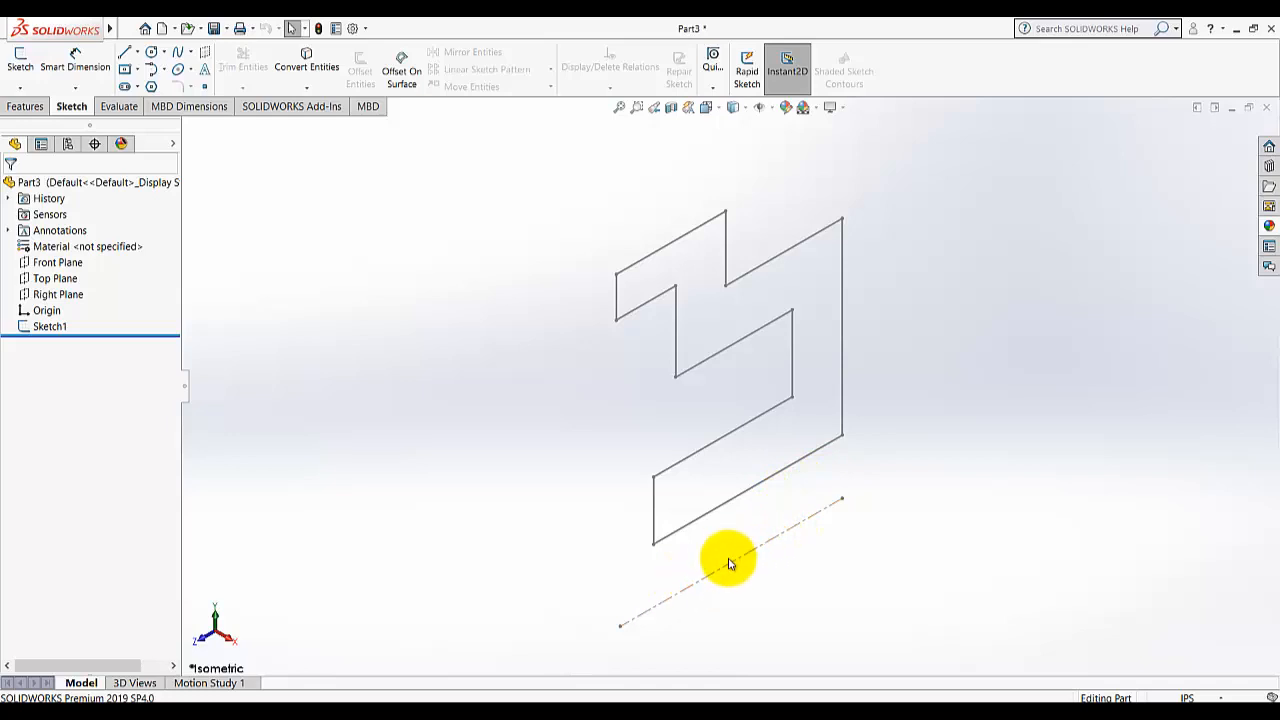
# Start a Revolved Boss/Base from the stepped profile sketch.
pyautogui.click(25, 106)
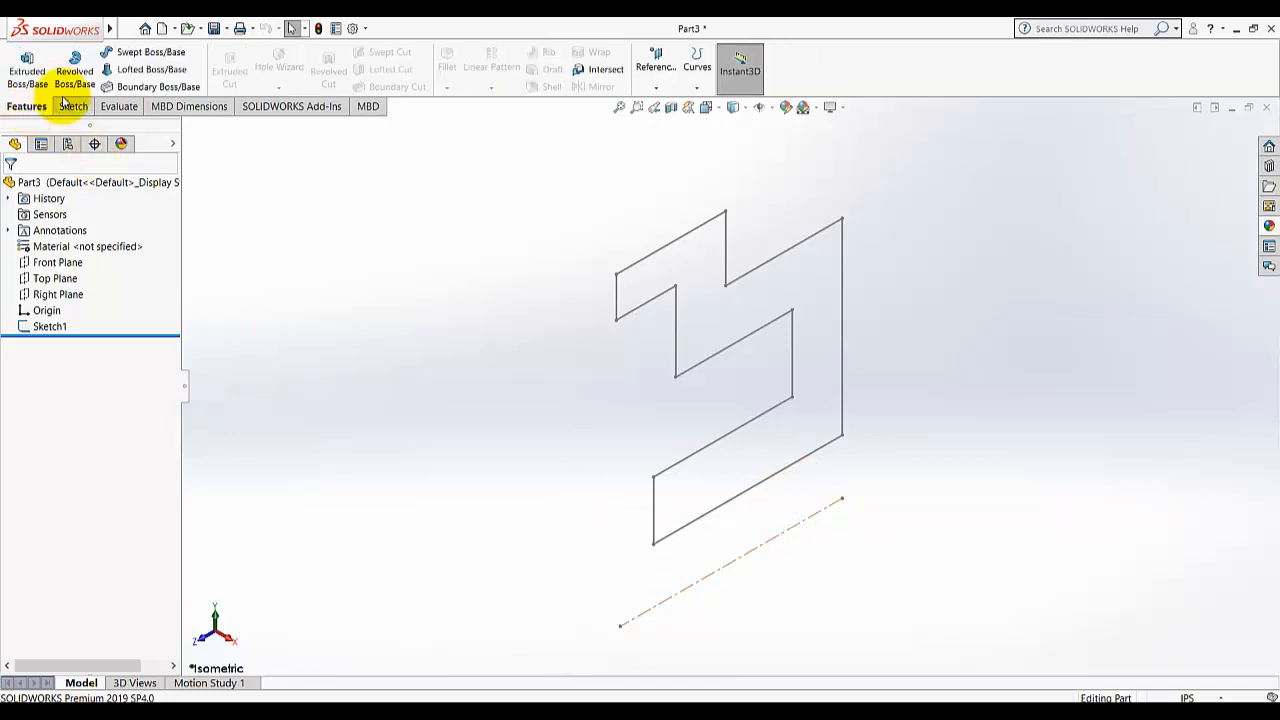
pyautogui.click(70, 90)
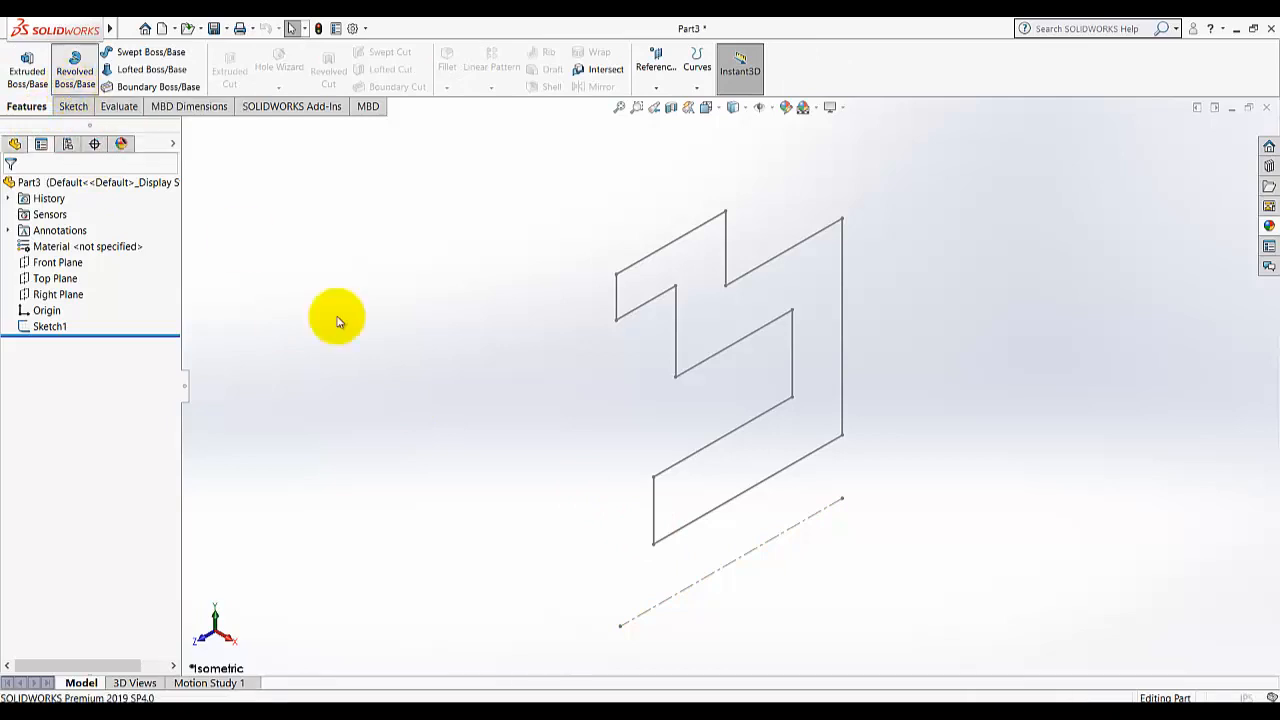
pyautogui.click(12, 187)
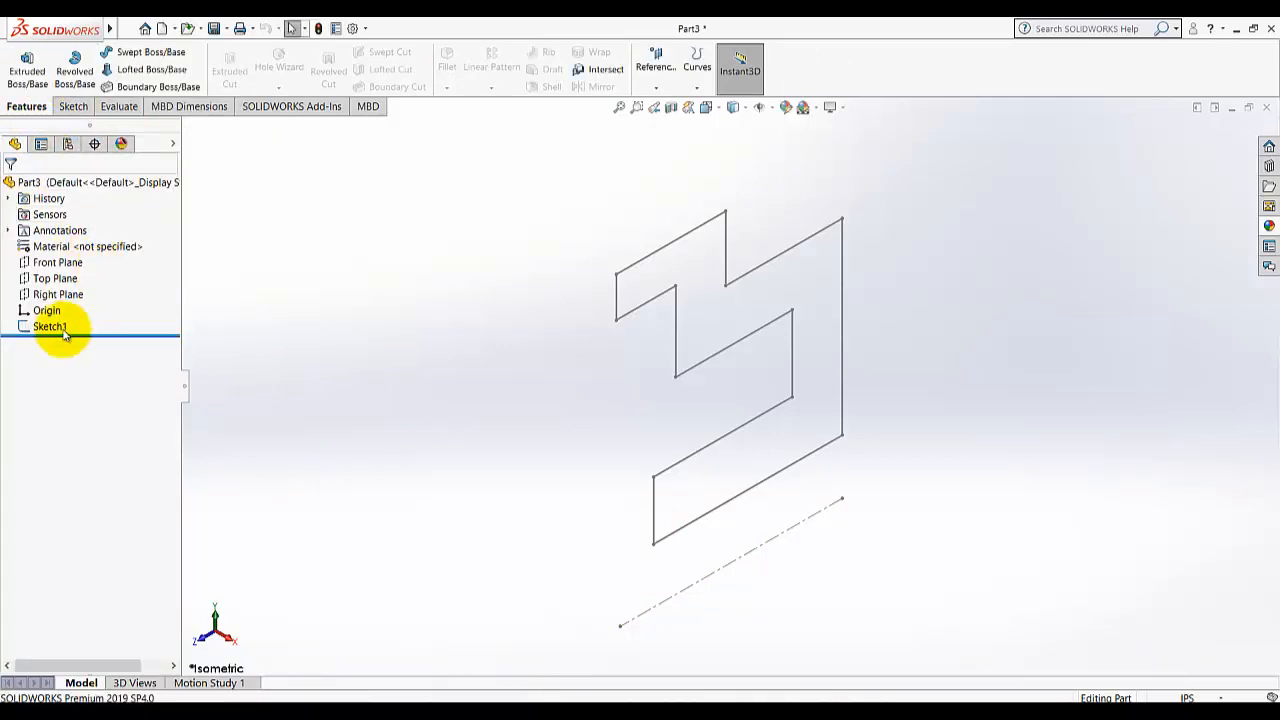
pyautogui.click(55, 331)
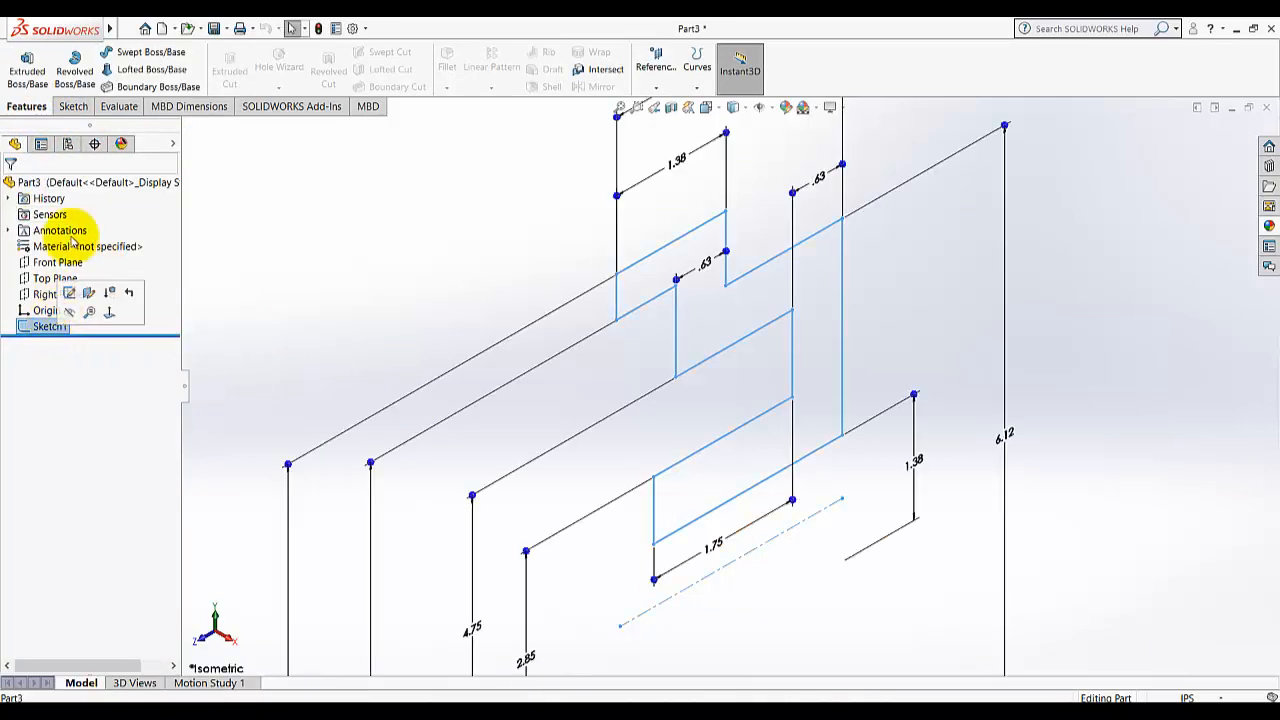
pyautogui.click(88, 78)
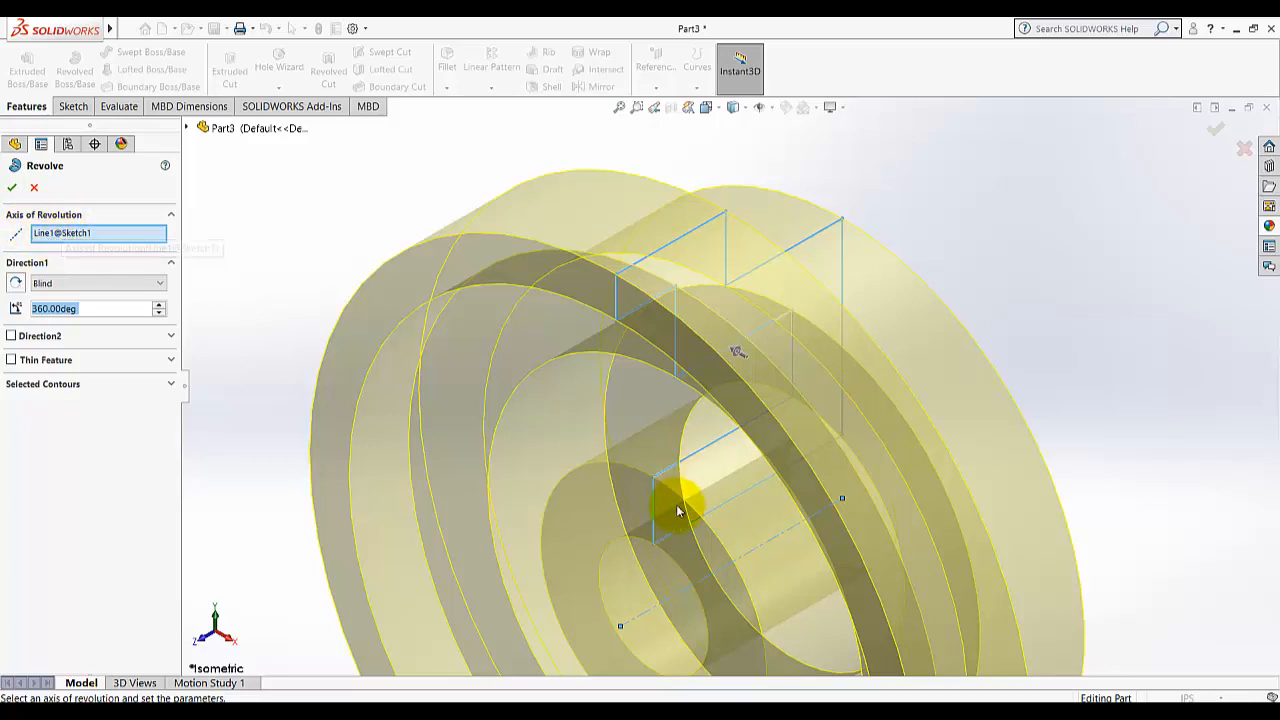
# Clear the revolve's axis selection and pick the sketch centerline as the axis of revolution again.
pyautogui.rightClick(90, 236)
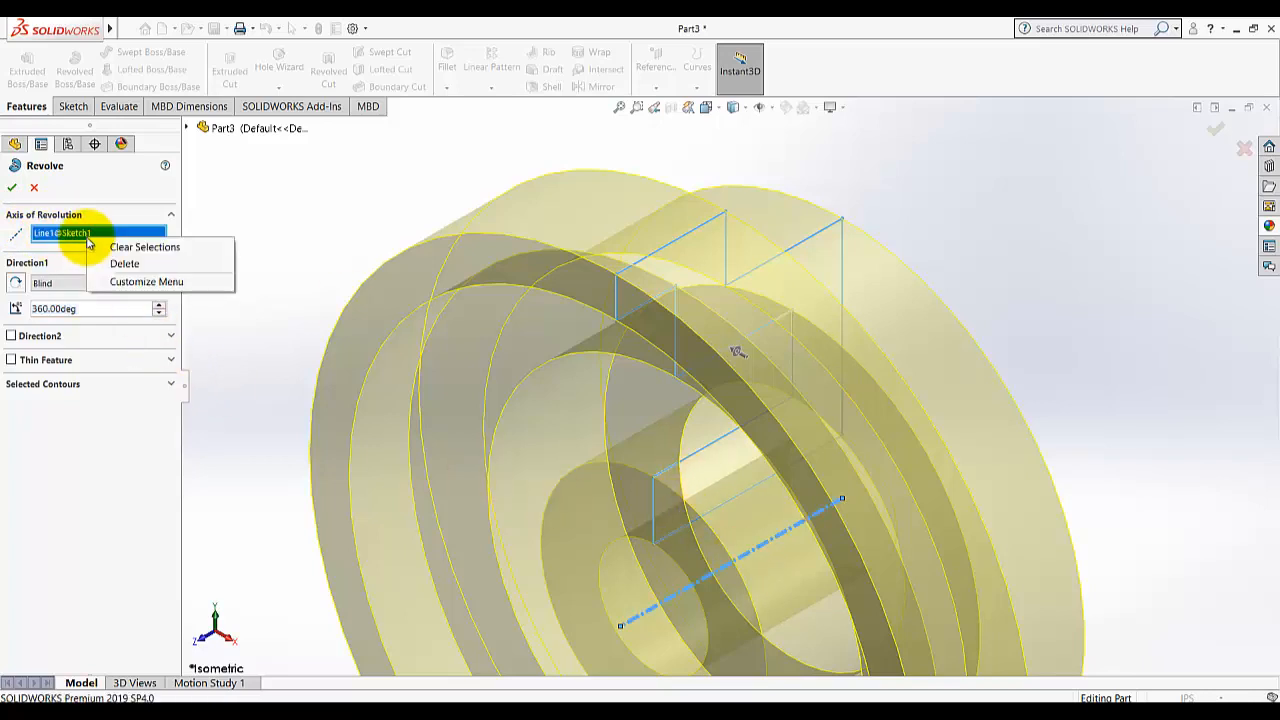
pyautogui.click(101, 247)
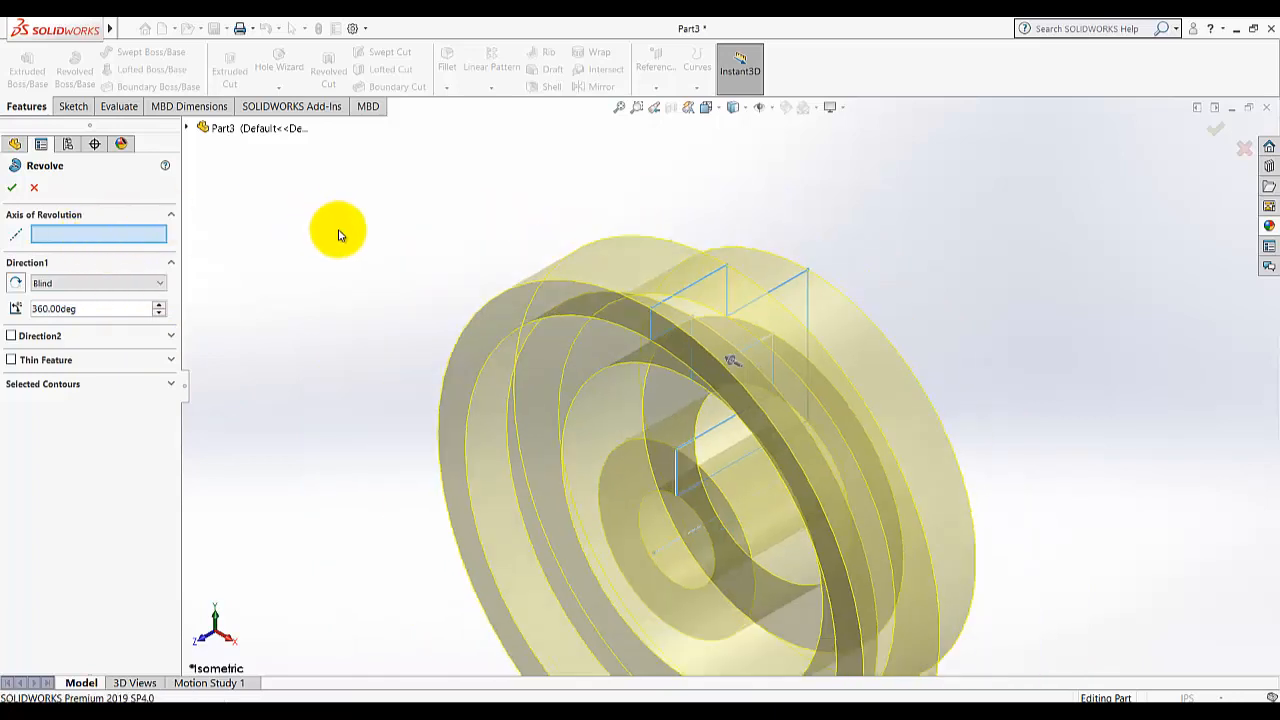
pyautogui.click(20, 386)
pyautogui.click(66, 233)
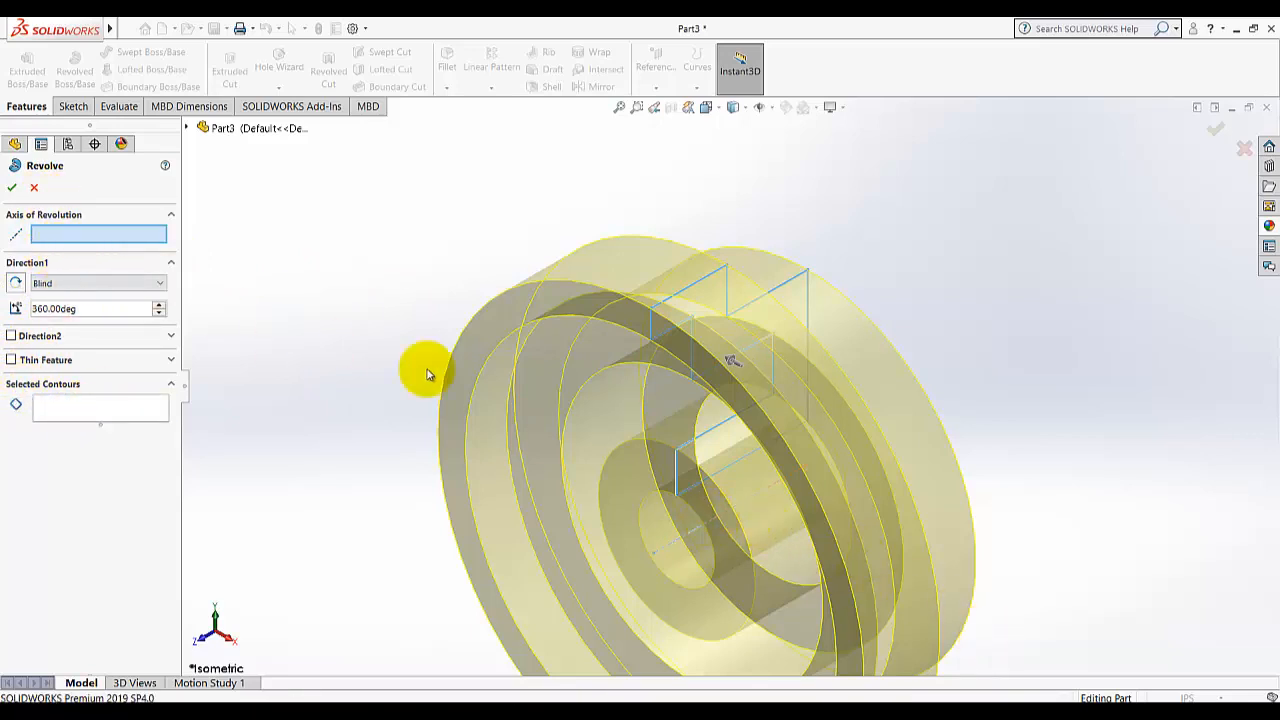
pyautogui.click(696, 537)
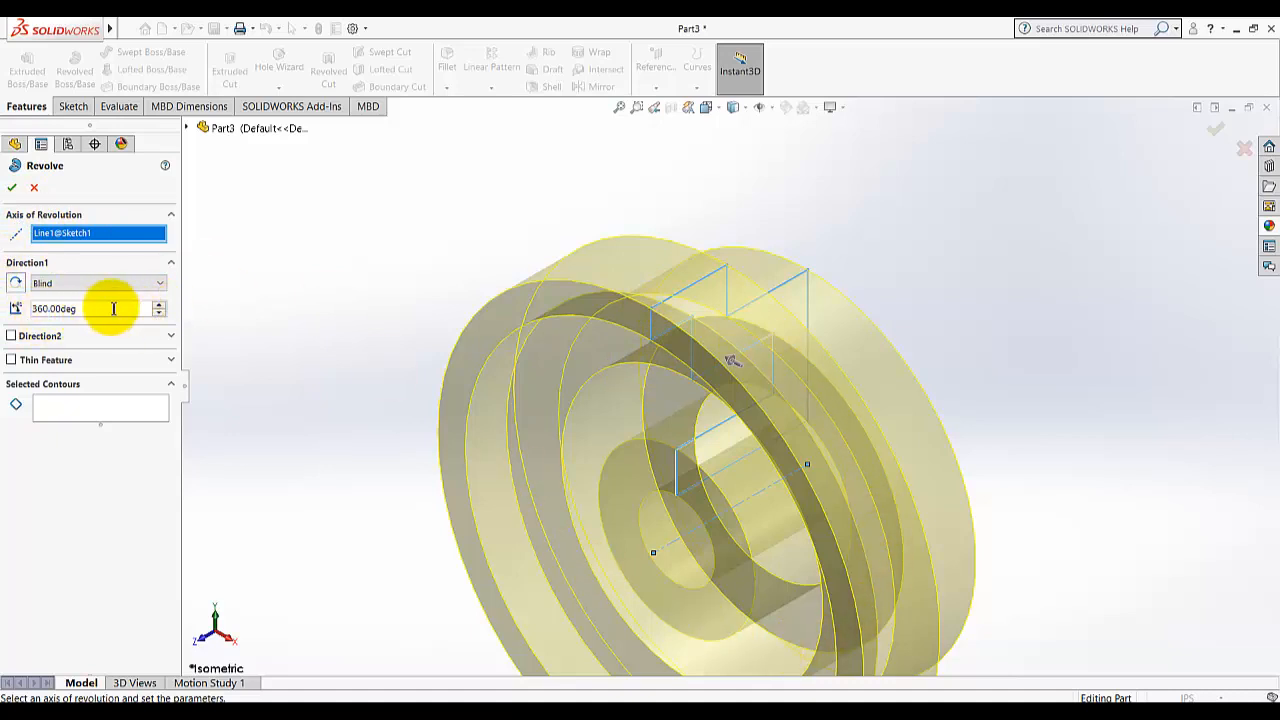
# Set the revolve's Direction 1 angle to 180 degrees.
pyautogui.click(158, 313)
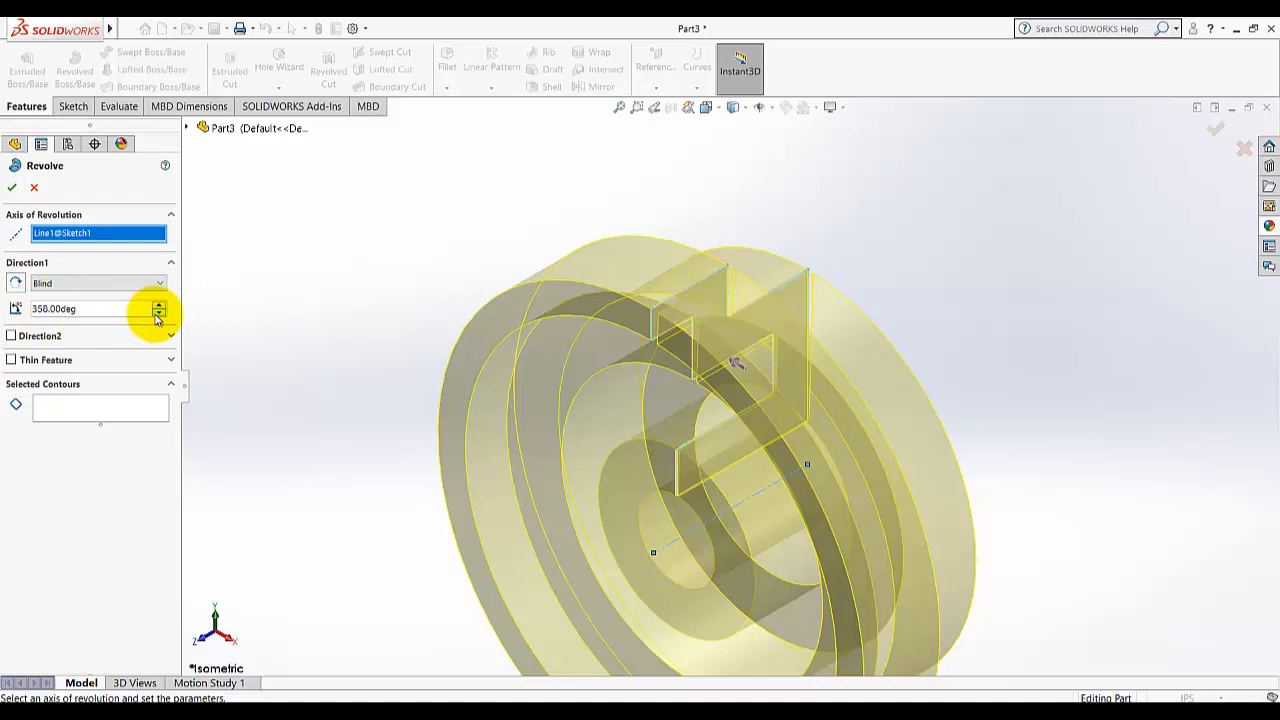
pyautogui.click(158, 313)
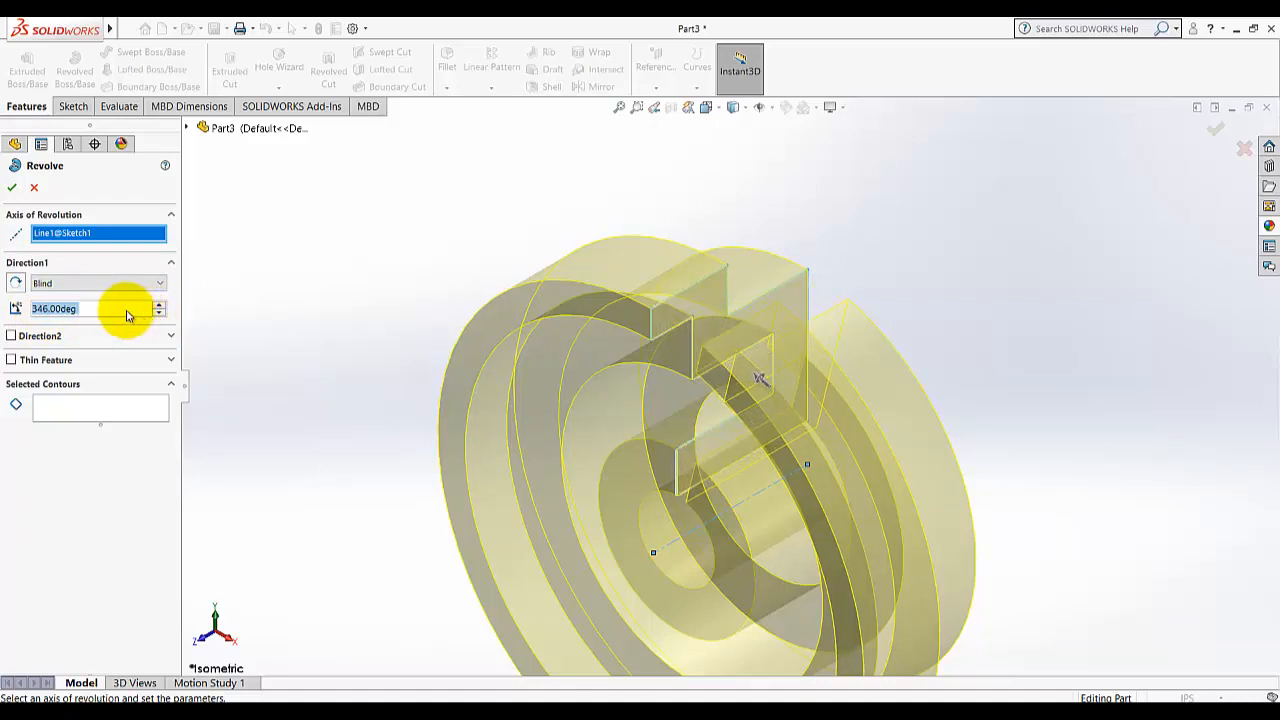
pyautogui.write('180')
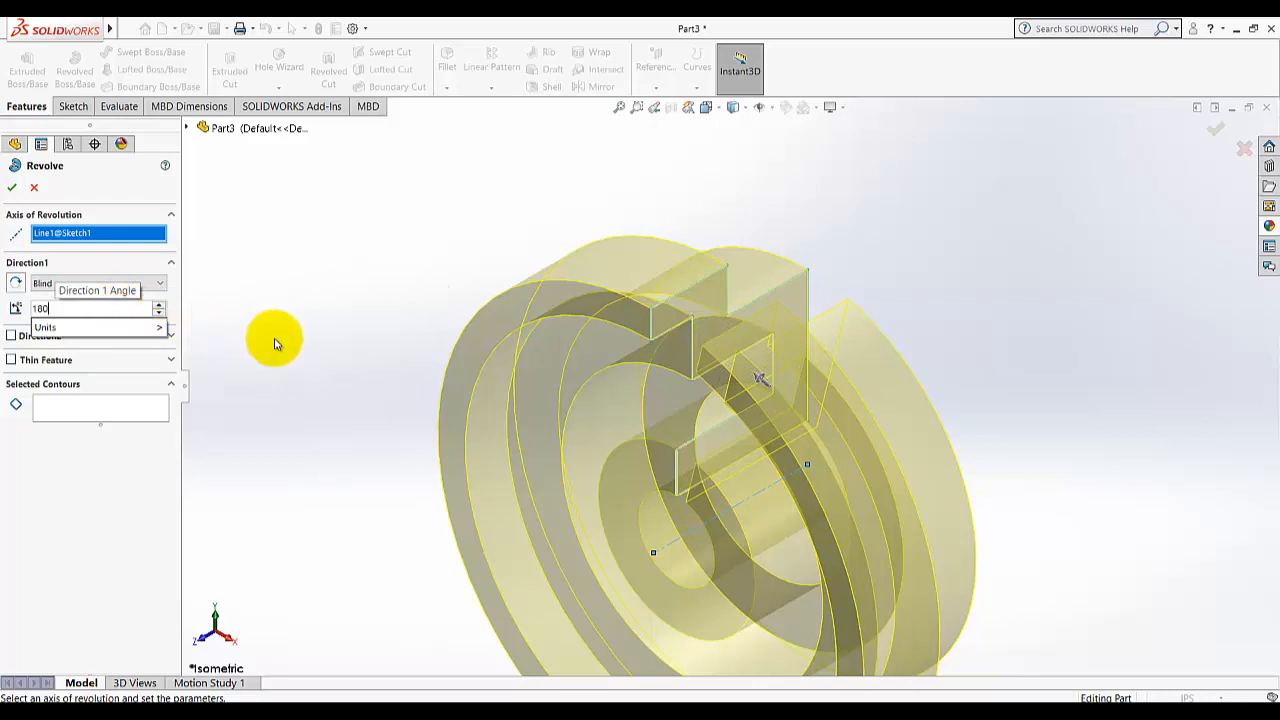
pyautogui.press('Return')
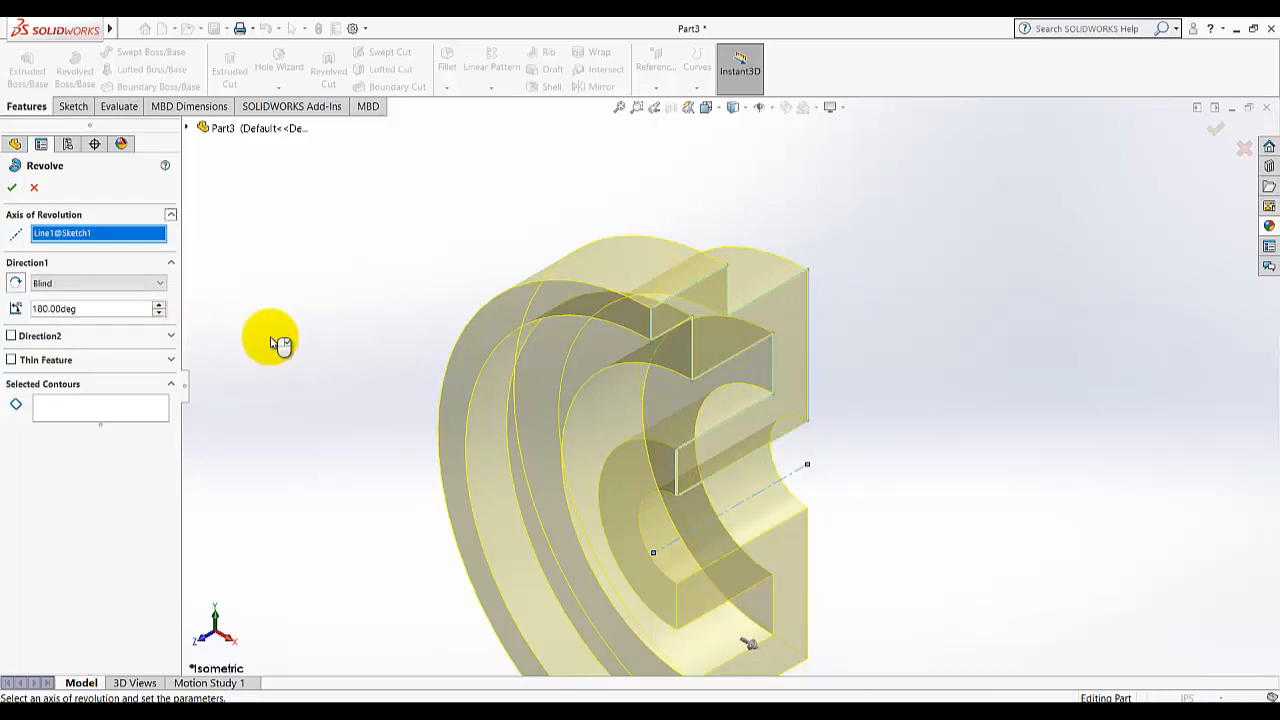
# Reverse the direction of the profile's 180-degree revolve.
pyautogui.click(16, 283)
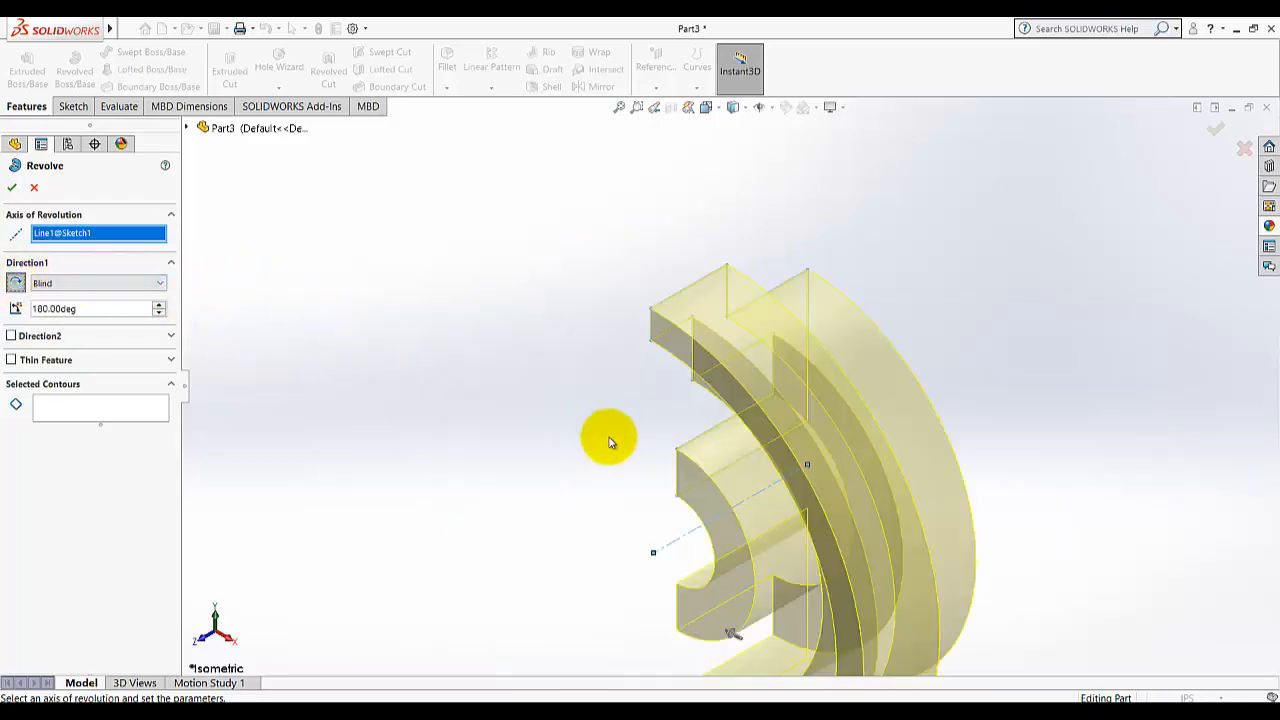
pyautogui.scroll(3, 640, 440)
pyautogui.moveTo(575, 411); pyautogui.dragTo(668, 412, button='middle')
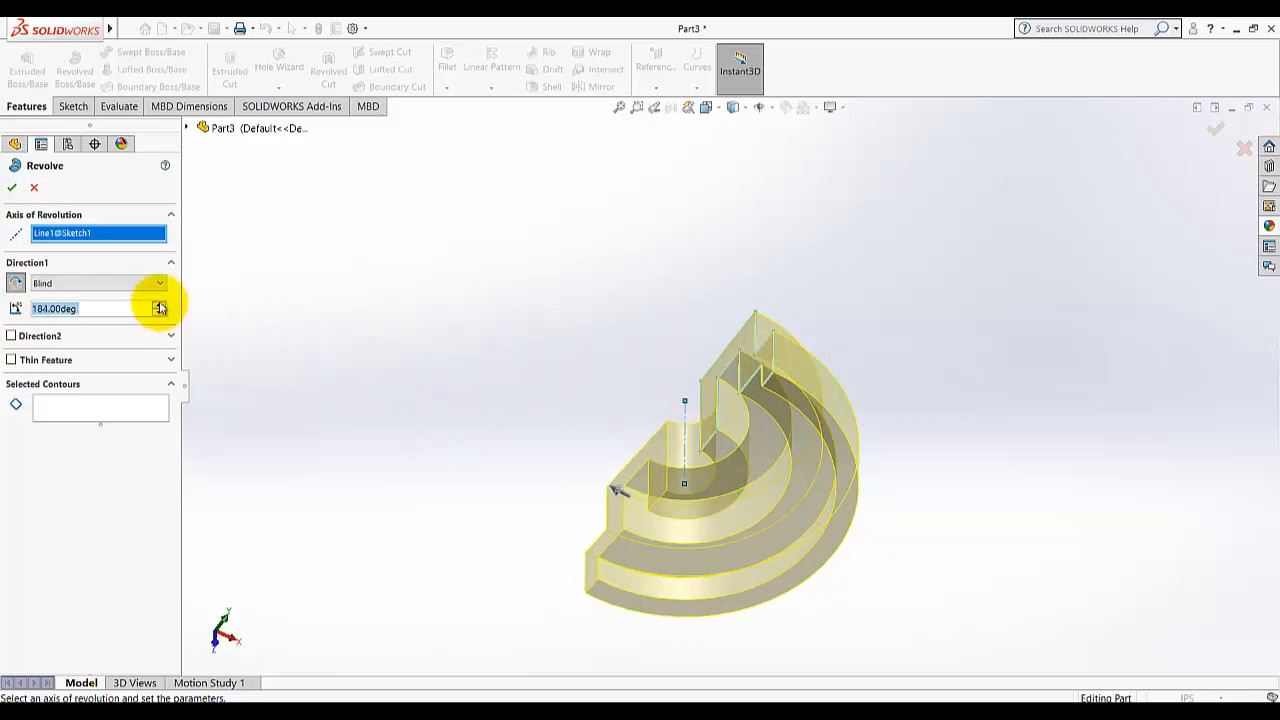
# Increase the revolve's Direction 1 angle incrementally to 206 degrees.
pyautogui.click(160, 305)
pyautogui.click(160, 305)
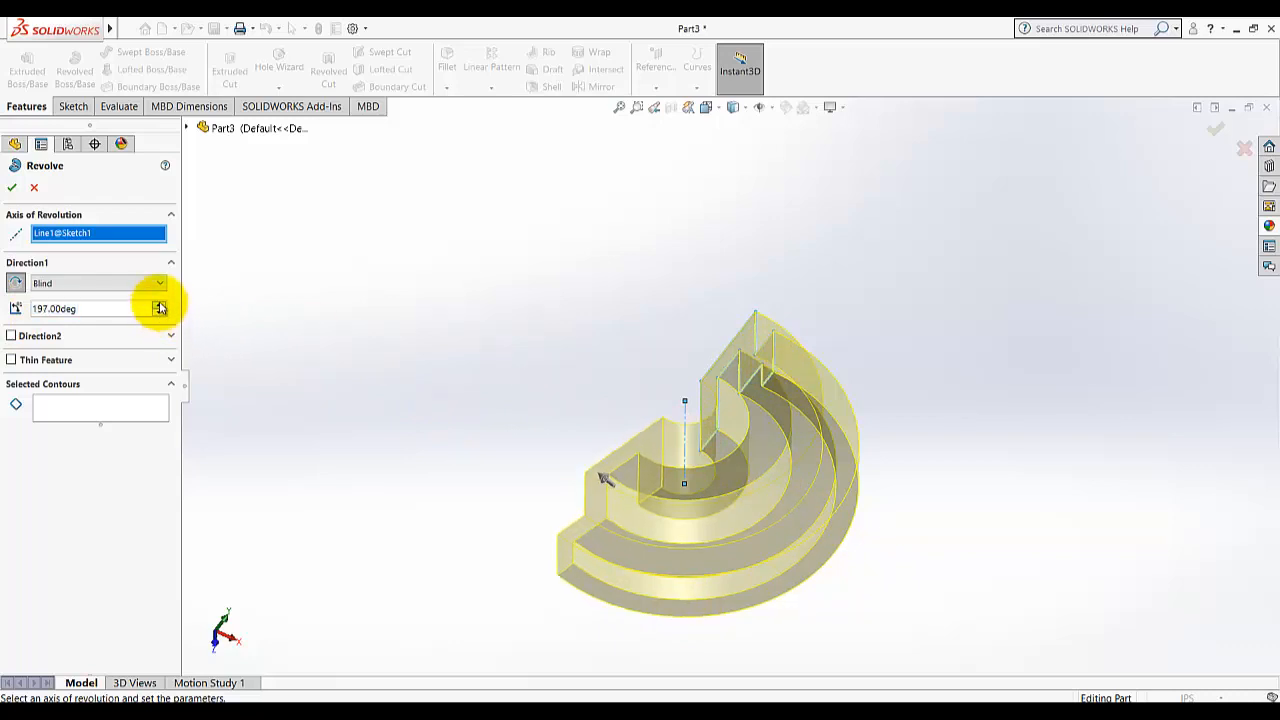
pyautogui.click(160, 305)
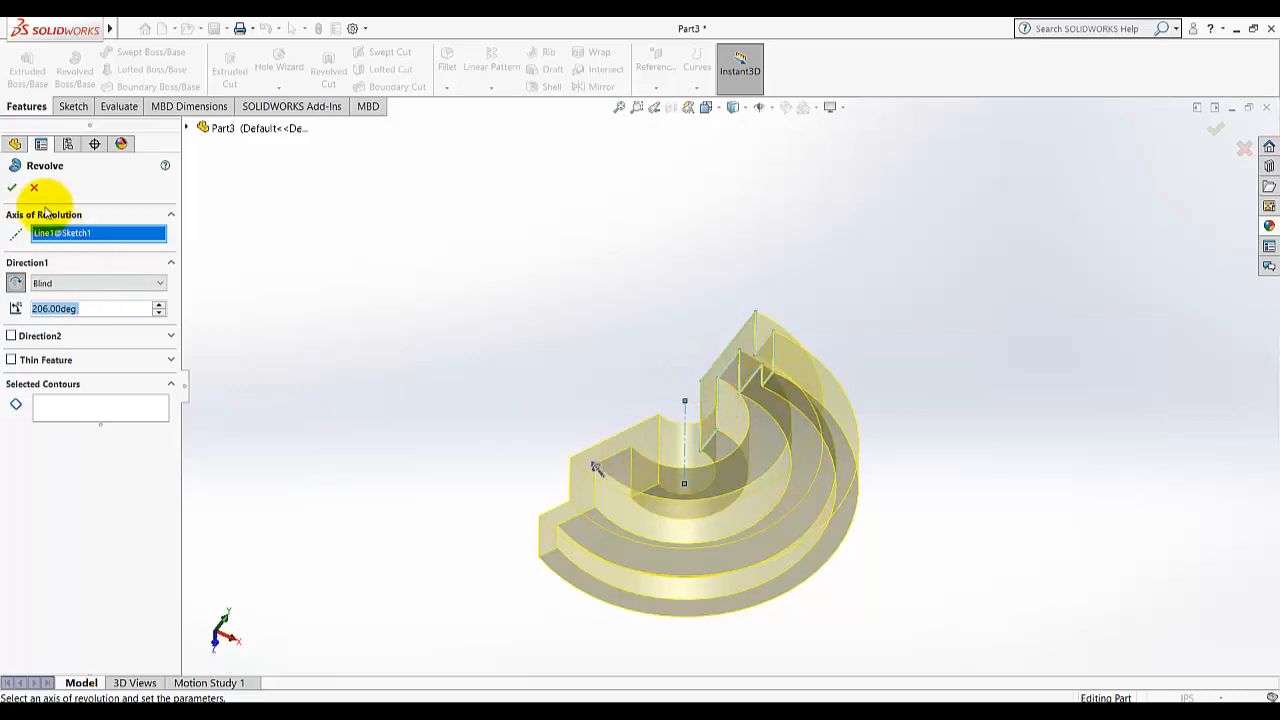
# Set the revolve's Direction 1 angle to 360 degrees and accept the feature.
pyautogui.write('360')
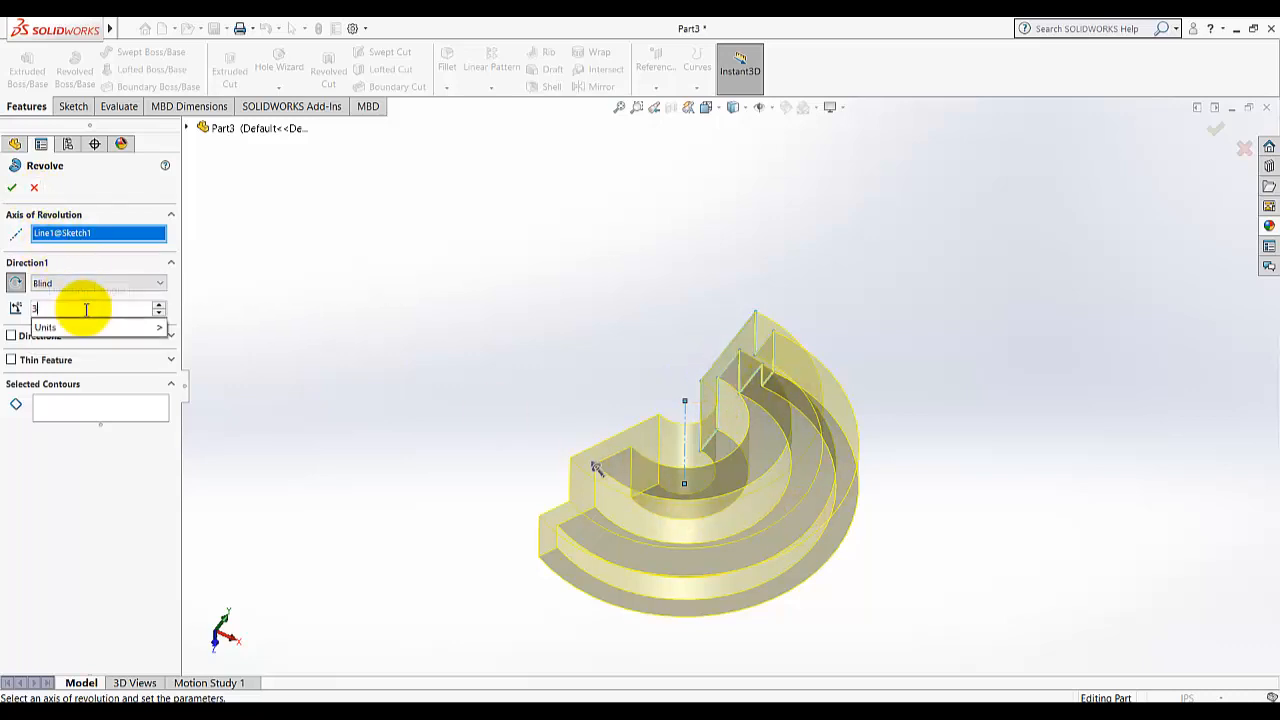
pyautogui.press('Return')
pyautogui.click(9, 186)
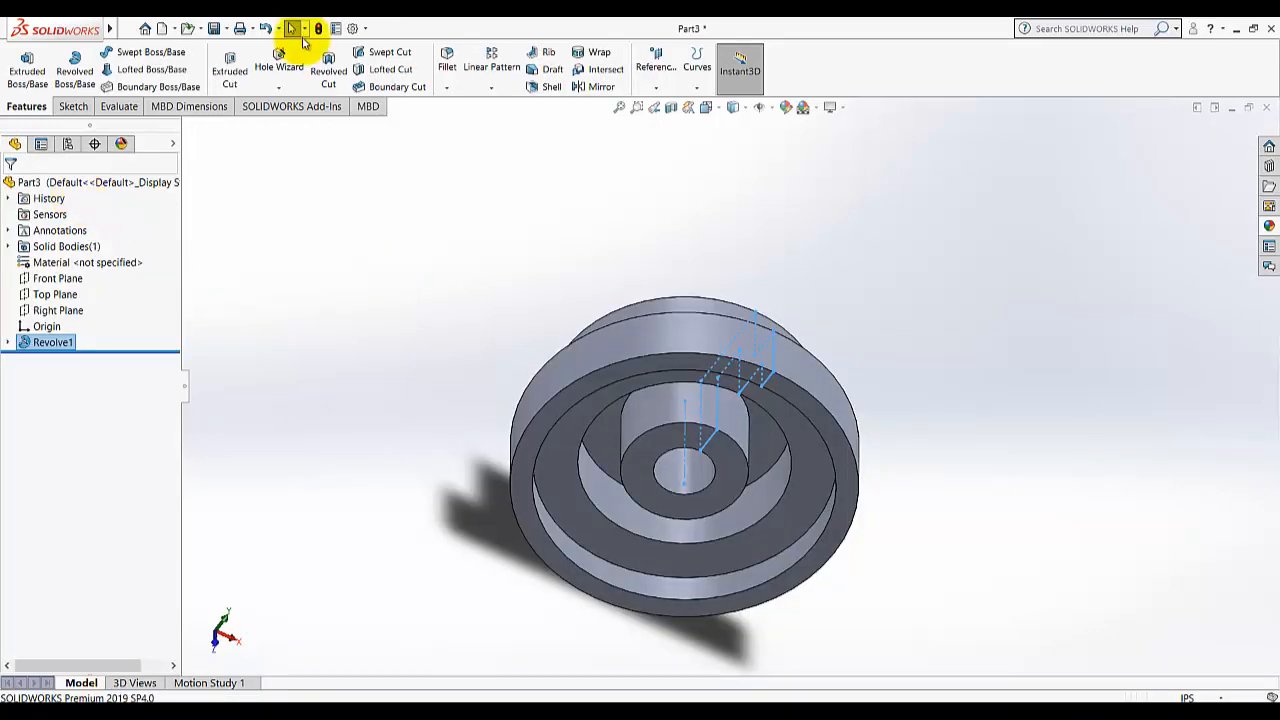
# Show the revolved part in isometric view and save it as Part3.SLDPRT in the youtube parts folder.
pyautogui.click(716, 113)
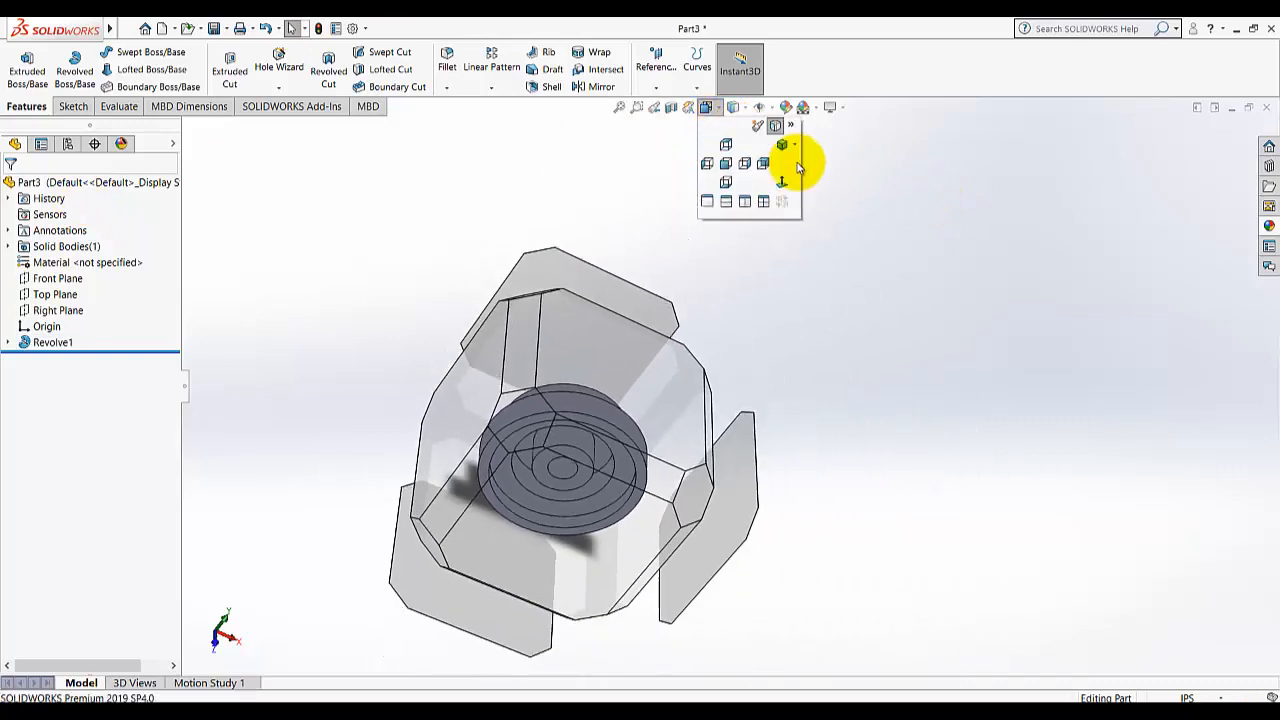
pyautogui.click(782, 145)
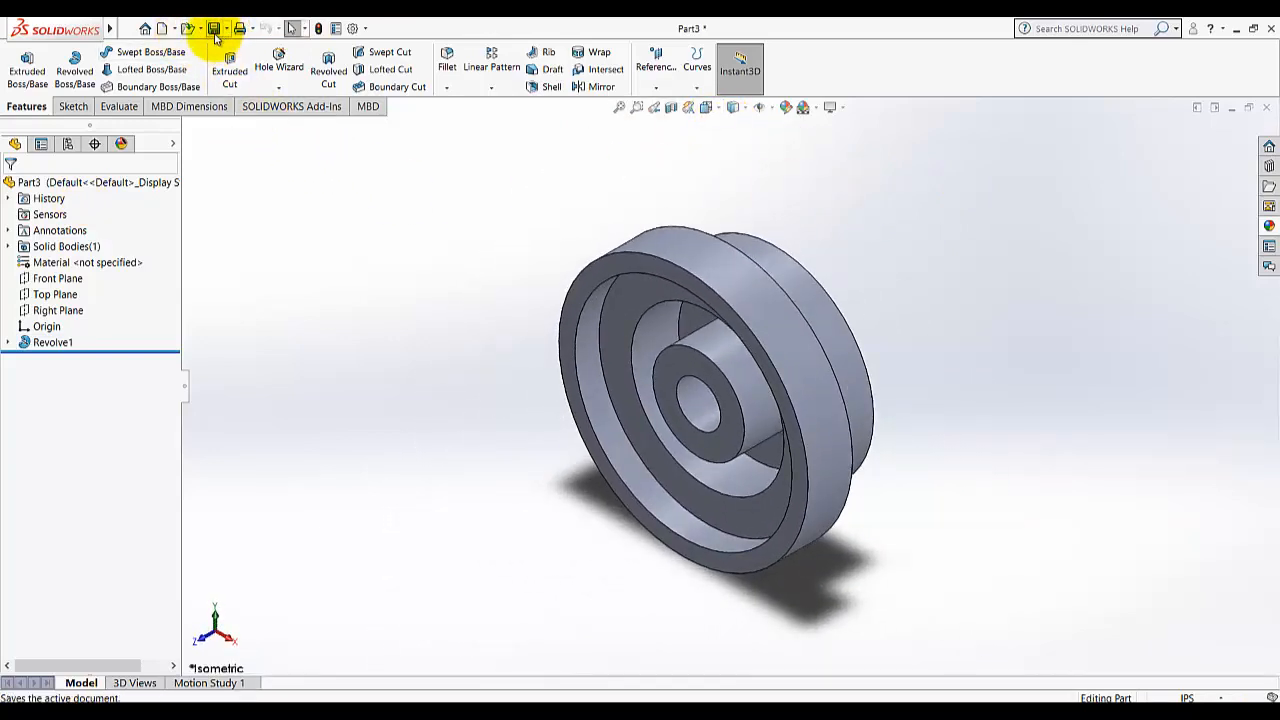
pyautogui.click(214, 30)
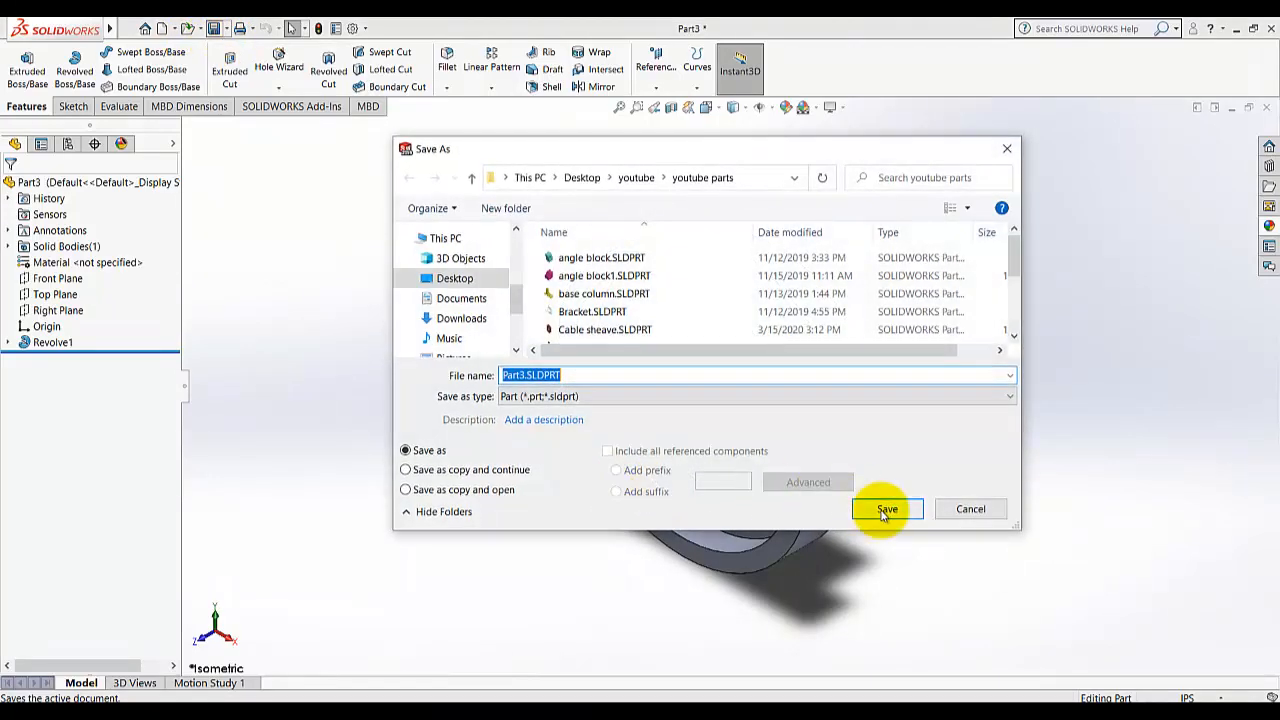
pyautogui.click(886, 511)
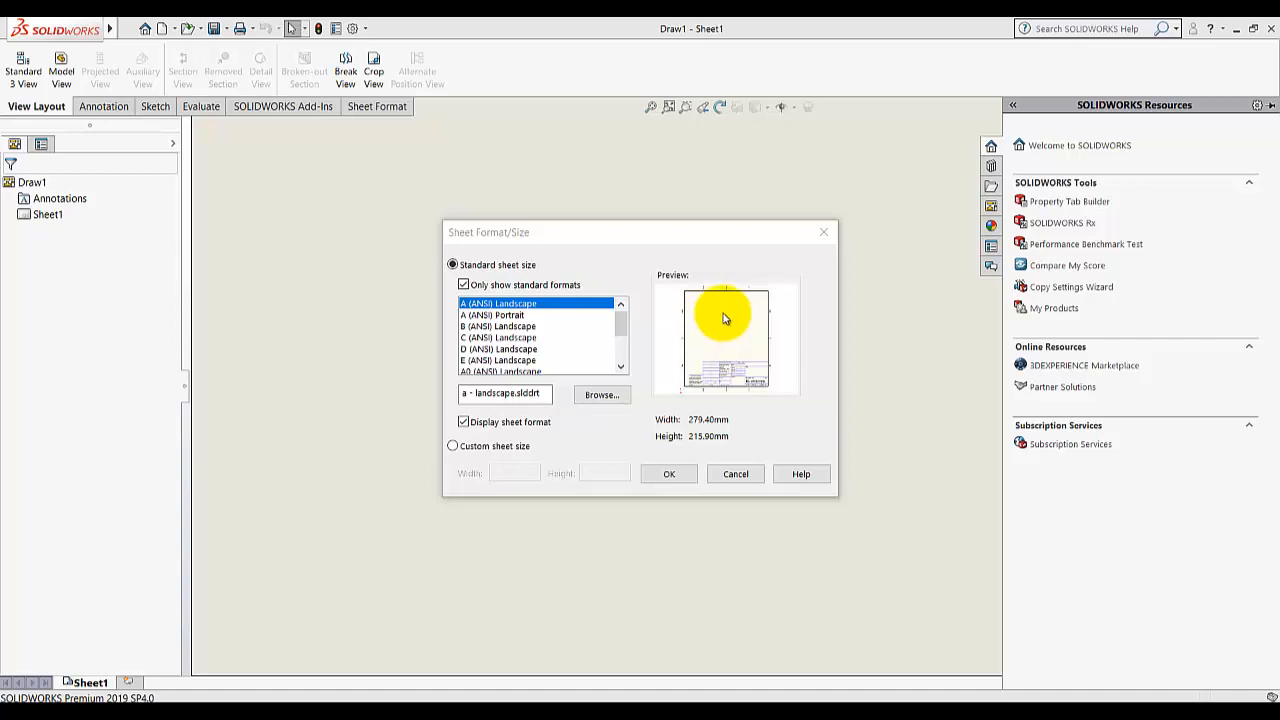
# Create an A (ANSI) Landscape drawing sheet for Part3 and place the Front view in its left half.
pyautogui.click(670, 474)
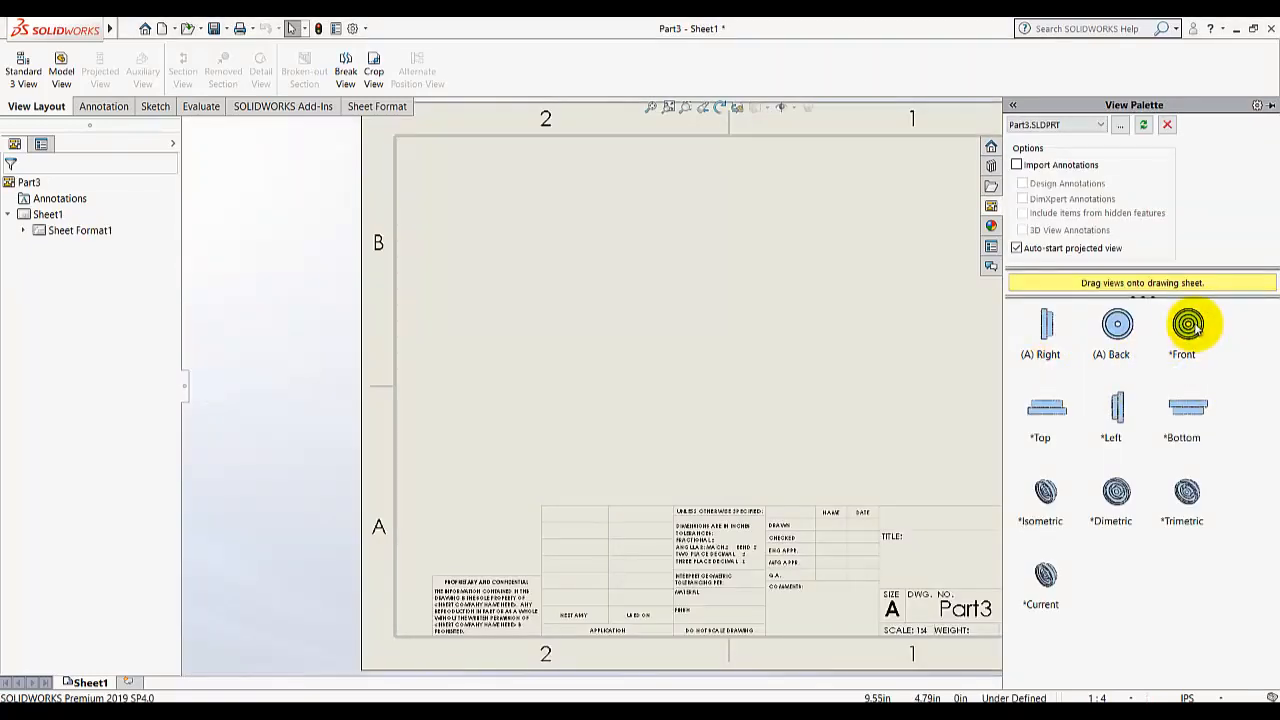
pyautogui.moveTo(1186, 324); pyautogui.dragTo(545, 307)
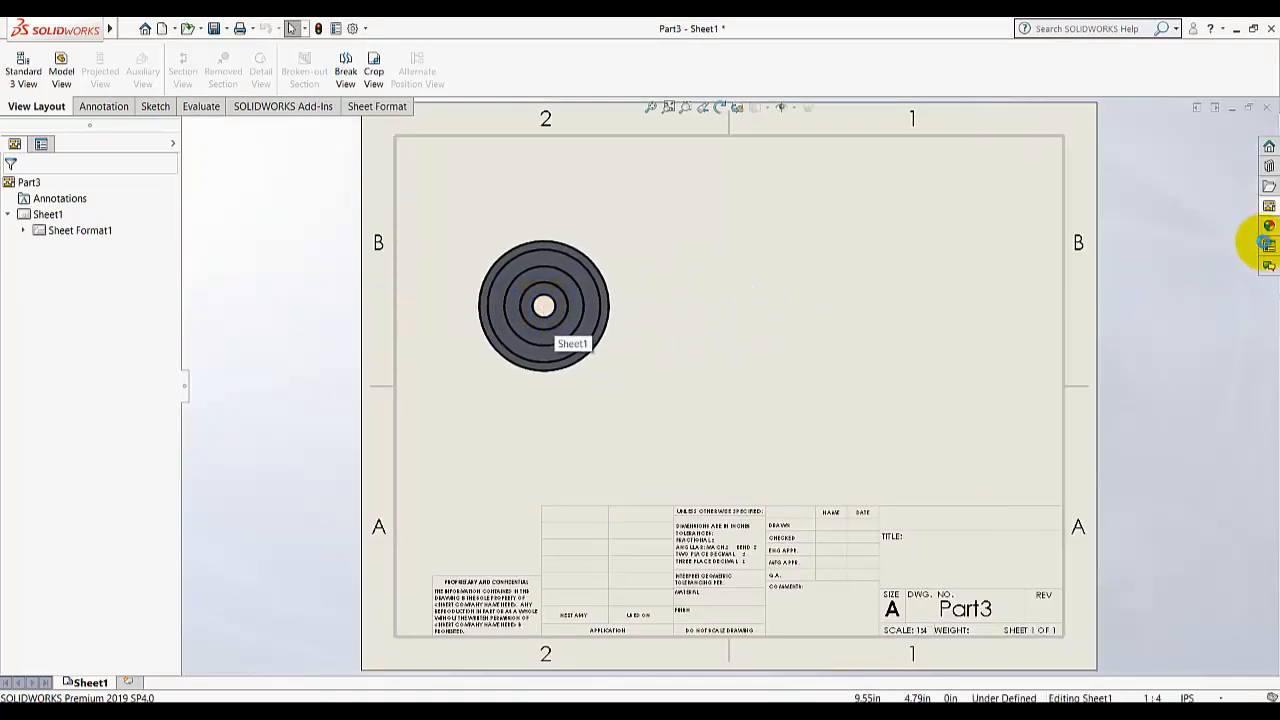
# Try to place the Isometric view in the drawing sheet's upper right area.
pyautogui.click(1269, 207)
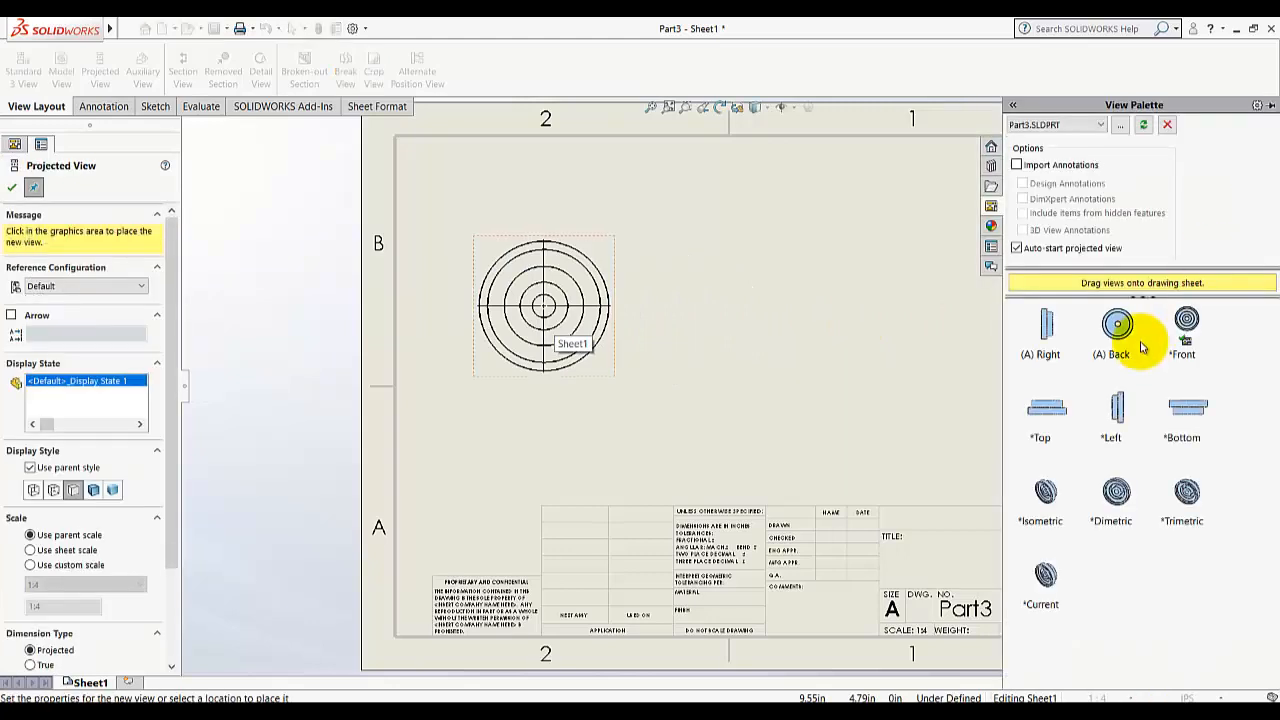
pyautogui.click(1045, 500)
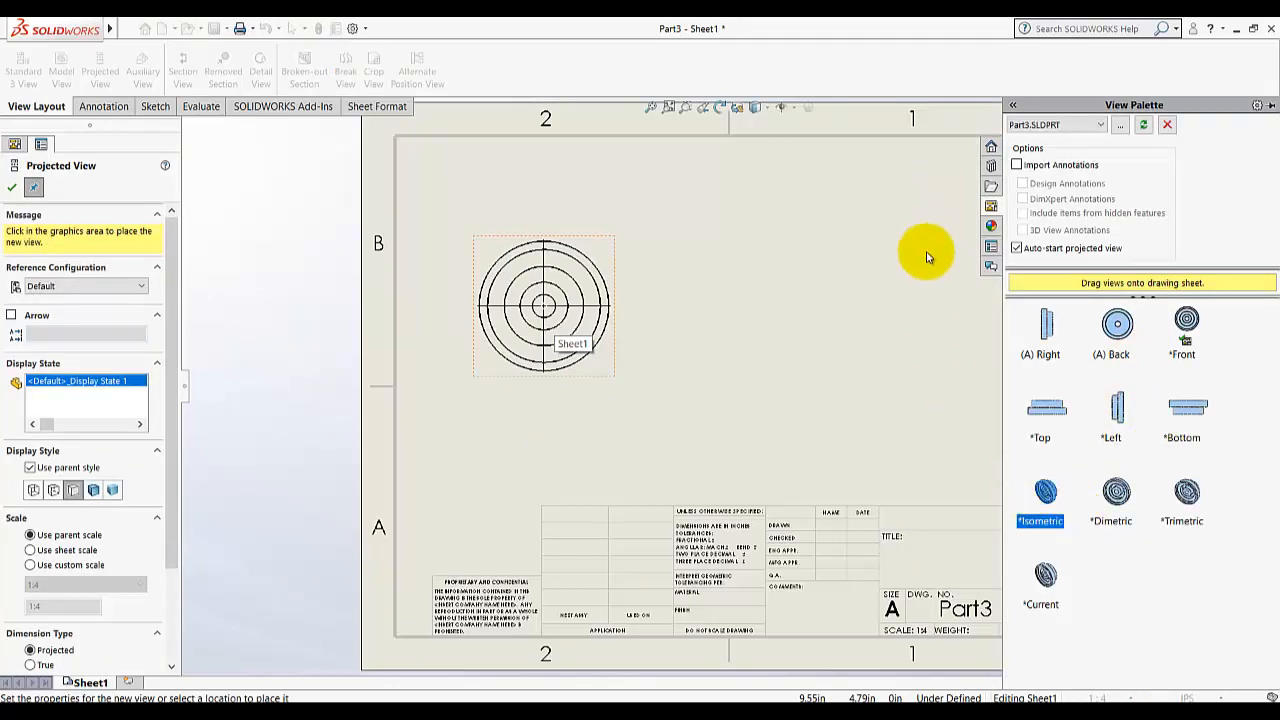
pyautogui.moveTo(1047, 492); pyautogui.dragTo(823, 234)
pyautogui.click(815, 224)
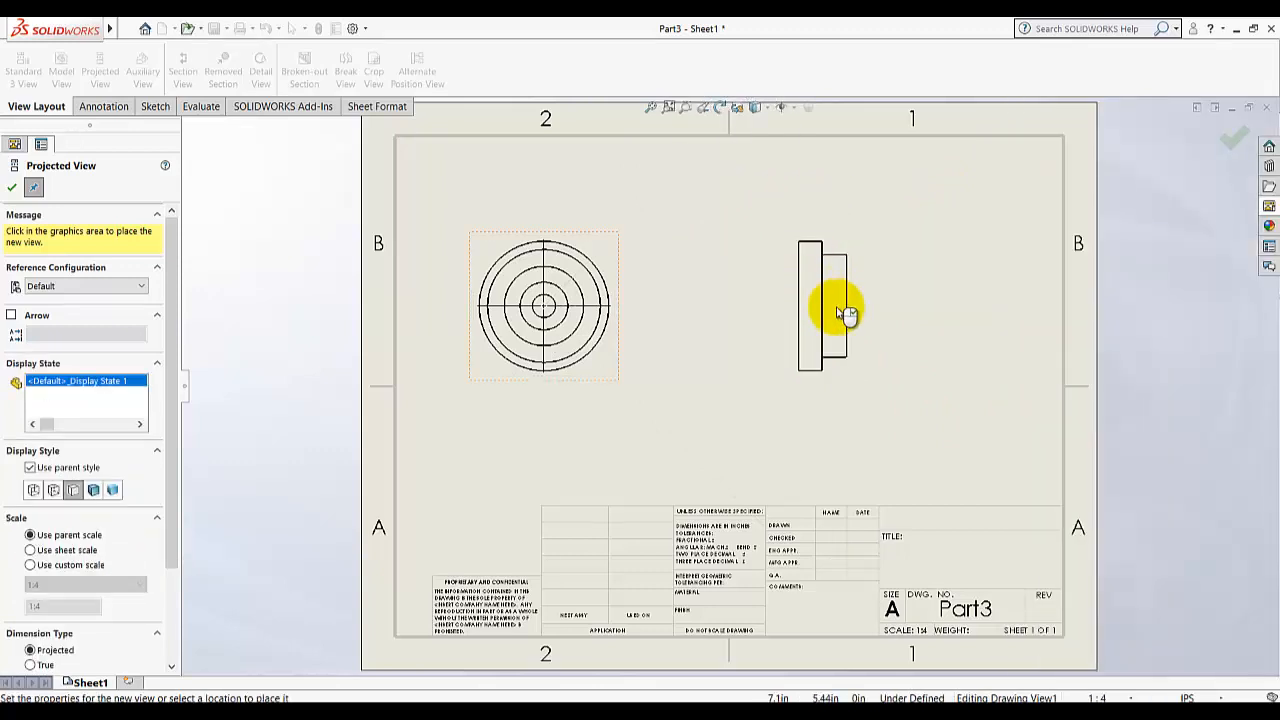
pyautogui.press('Escape')
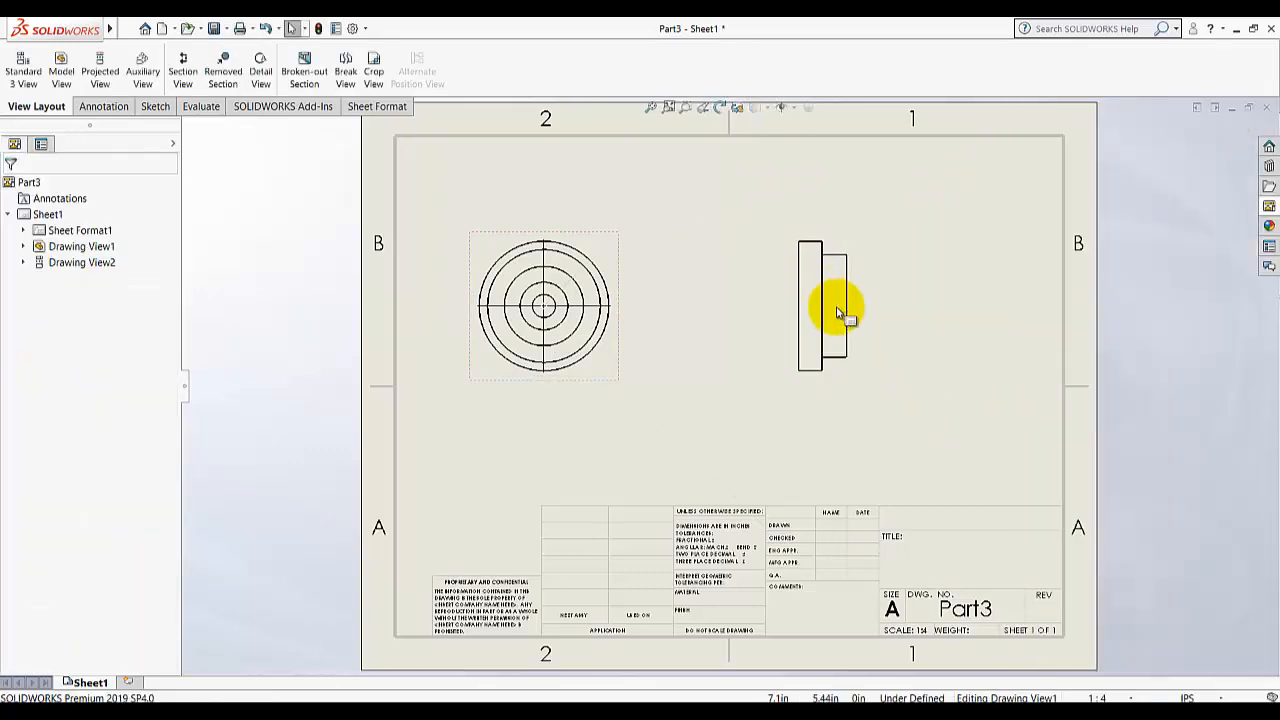
# Delete the projected side view beside the front view.
pyautogui.click(866, 372)
pyautogui.rightClick(864, 368)
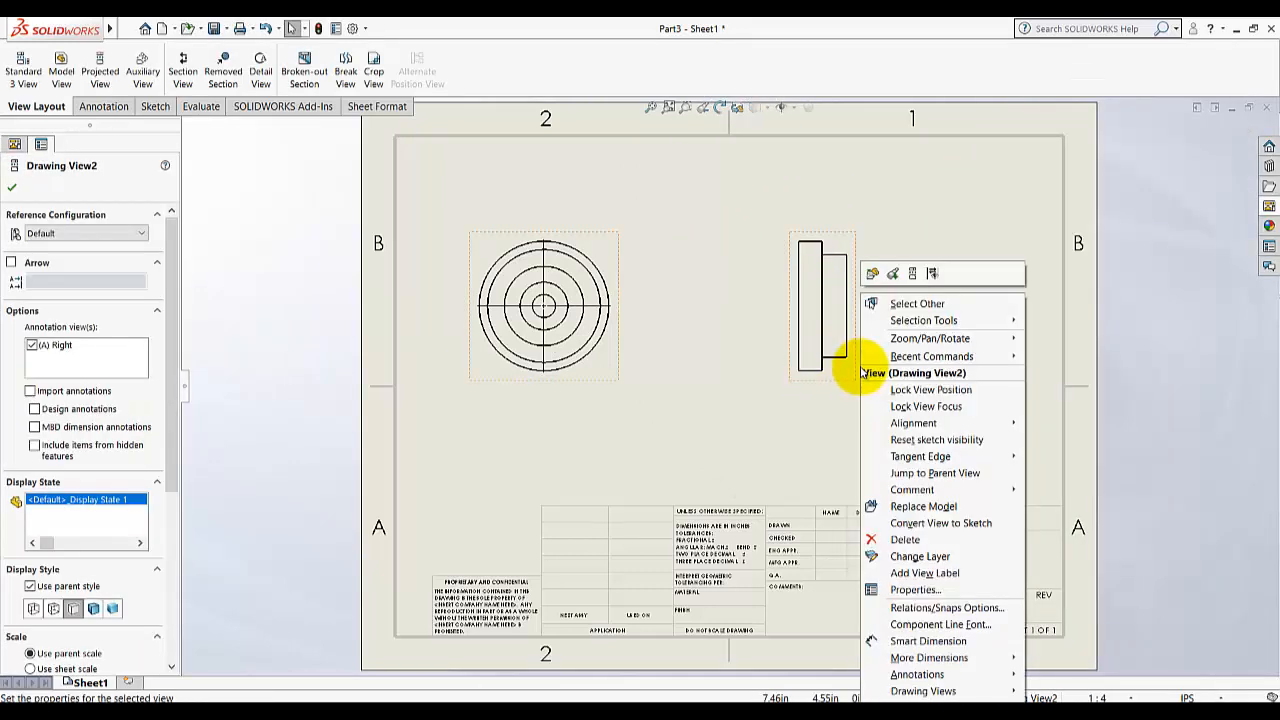
pyautogui.click(905, 540)
pyautogui.click(743, 308)
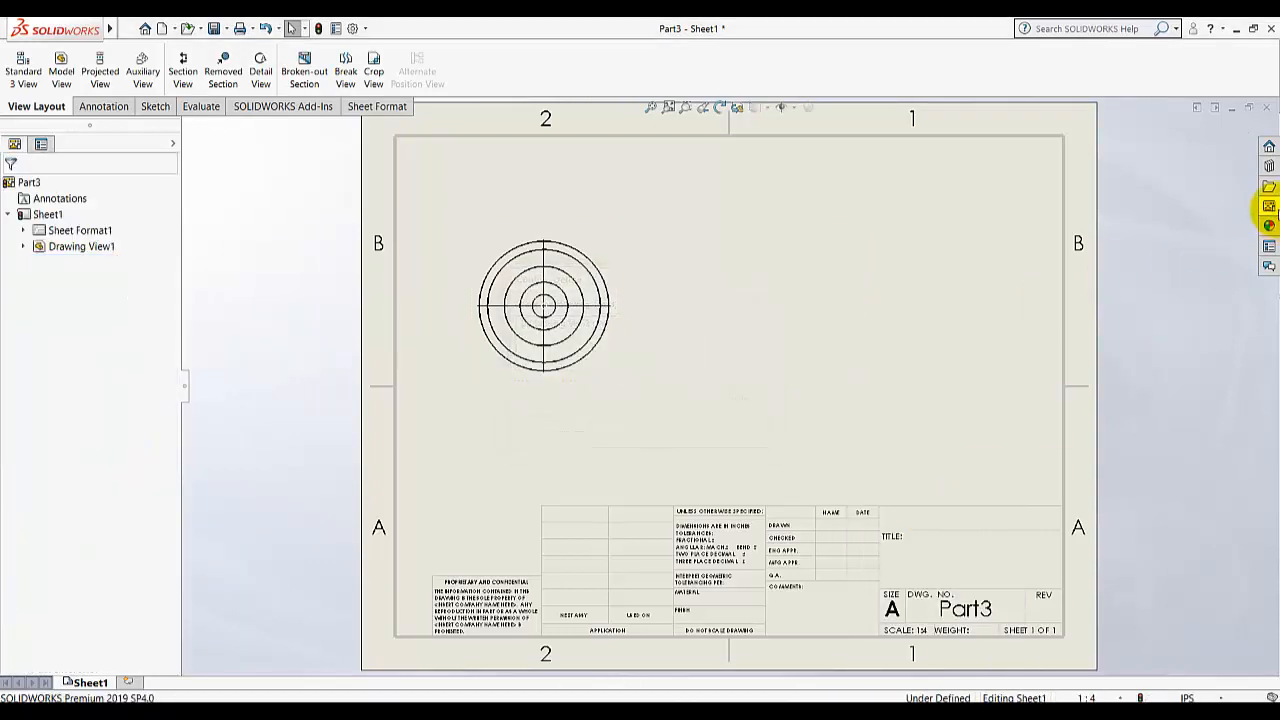
# Place the Isometric view in the drawing sheet's upper right area and display it Shaded With Edges.
pyautogui.click(1269, 206)
pyautogui.moveTo(1043, 523)
pyautogui.mouseDown()
pyautogui.moveTo(866, 333)
pyautogui.moveTo(835, 225)
pyautogui.moveTo(815, 216)
pyautogui.mouseUp()
pyautogui.click(845, 230)
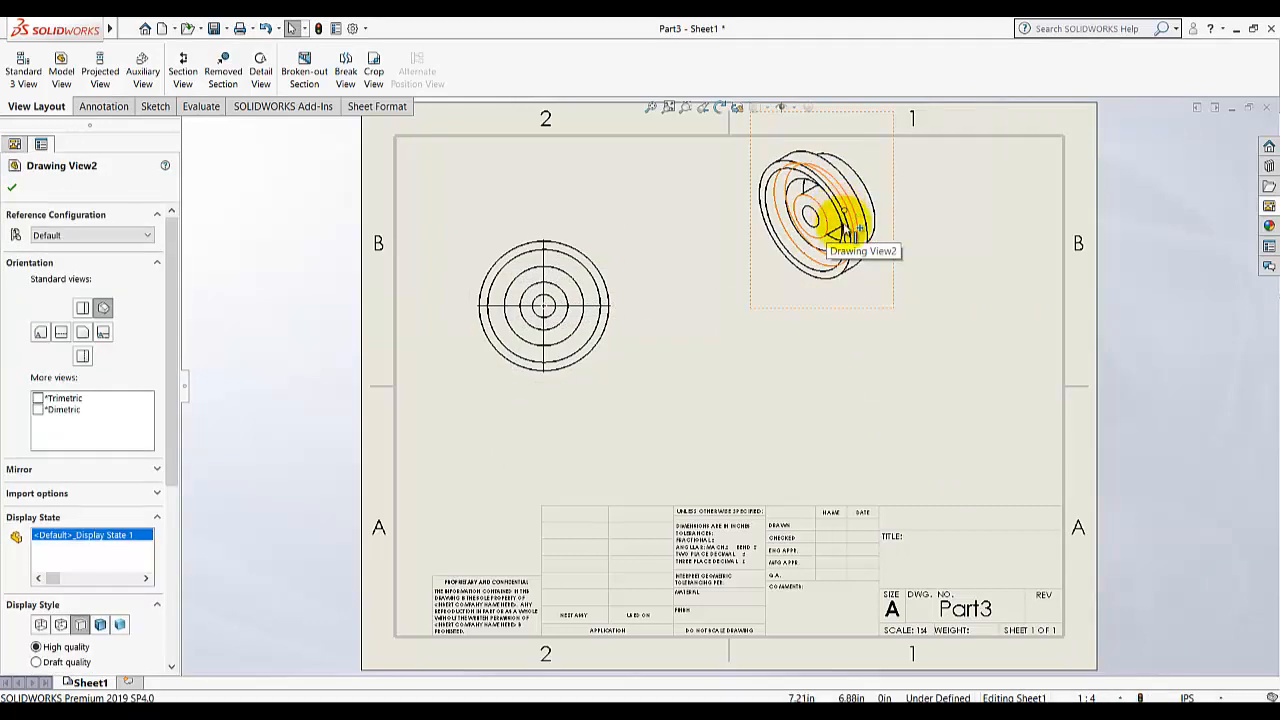
pyautogui.click(100, 624)
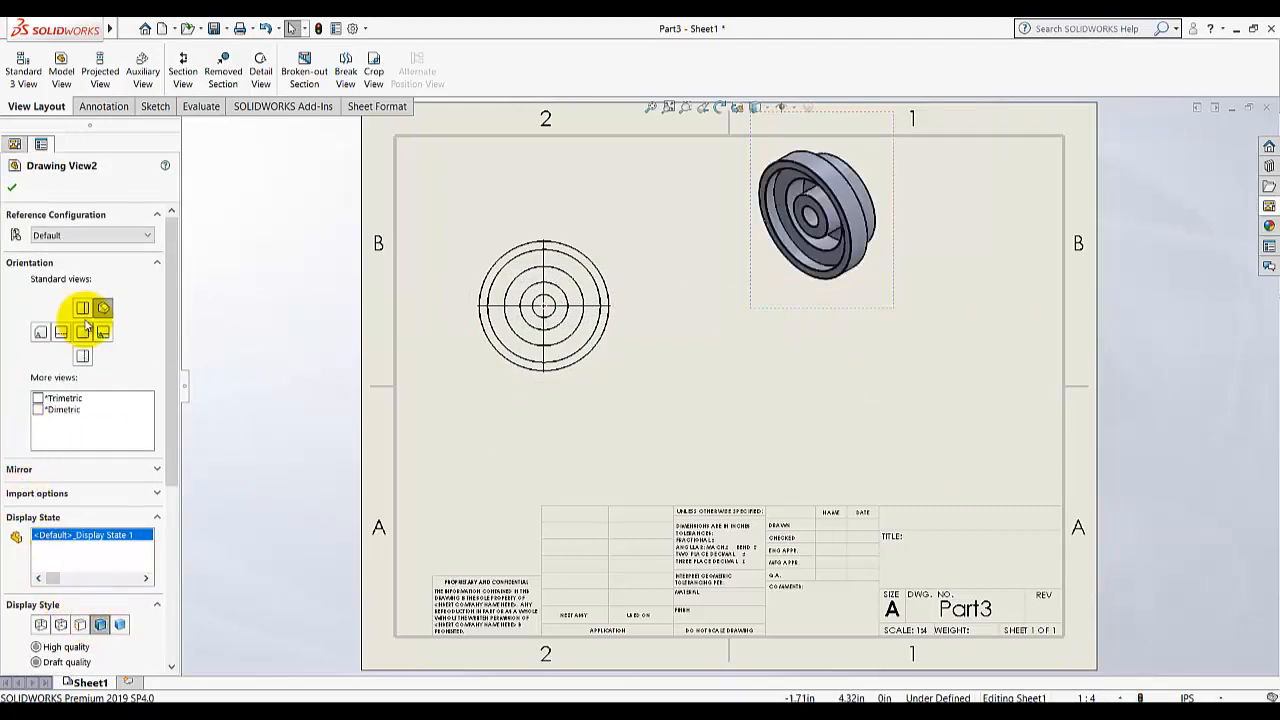
pyautogui.click(13, 188)
pyautogui.click(657, 365)
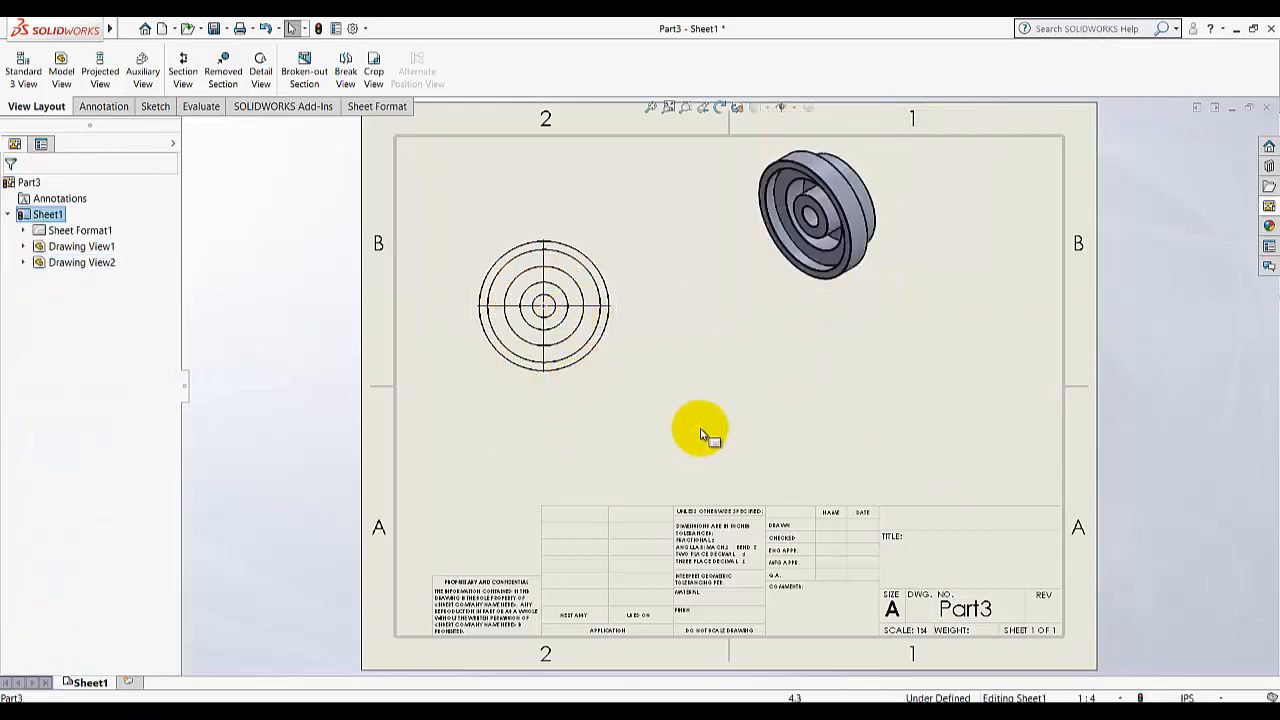
# Create vertical section view A-A through the front view's center near the sheet's right edge, and move the front view down.
pyautogui.click(186, 87)
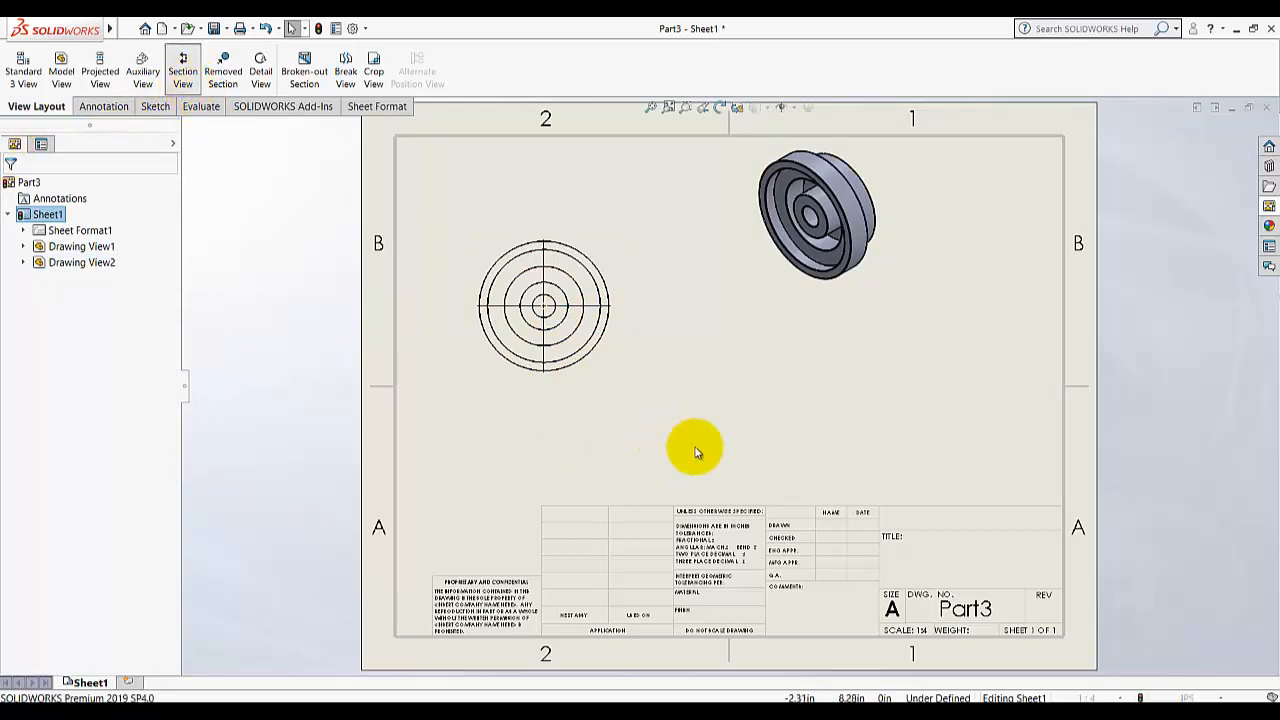
pyautogui.click(544, 310)
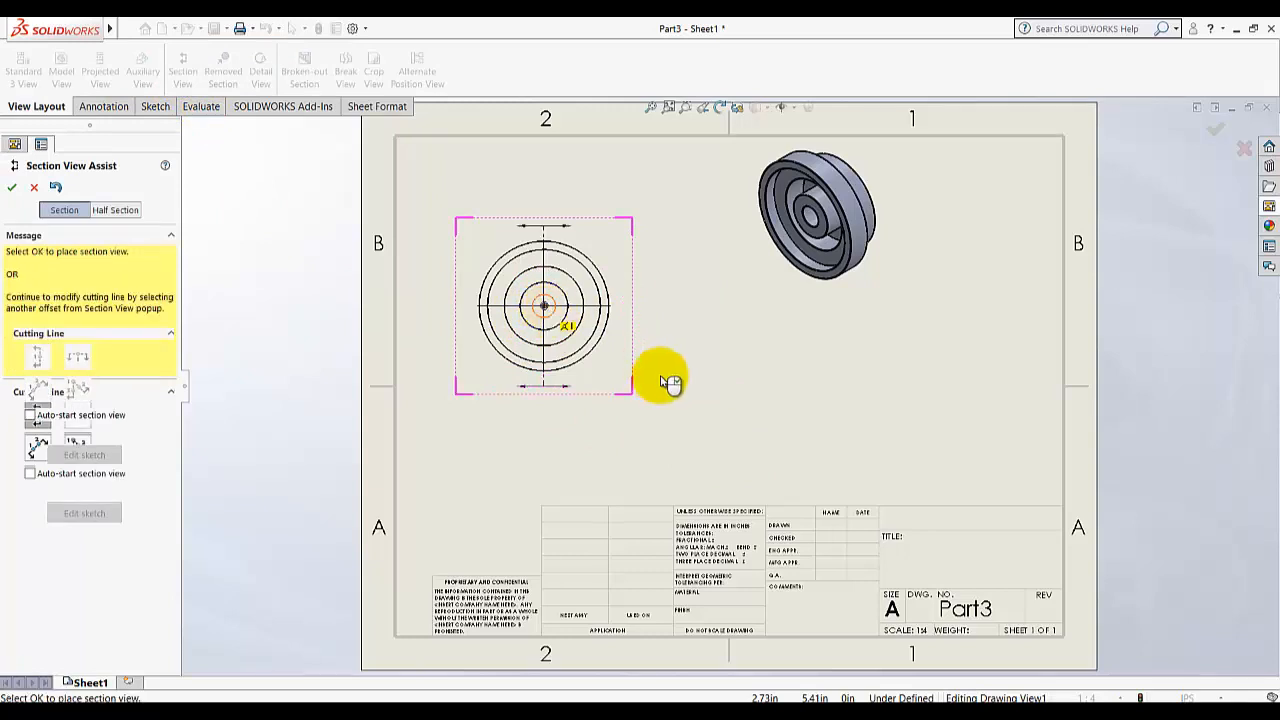
pyautogui.click(750, 364)
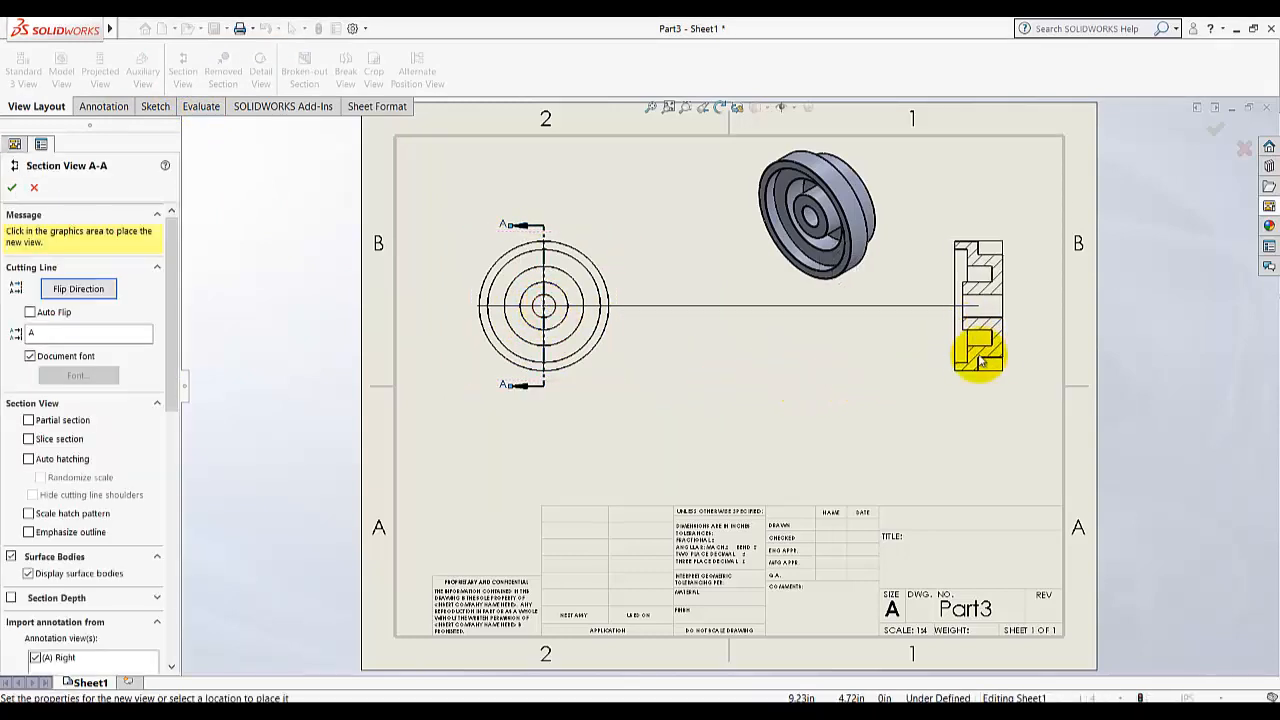
pyautogui.click(945, 372)
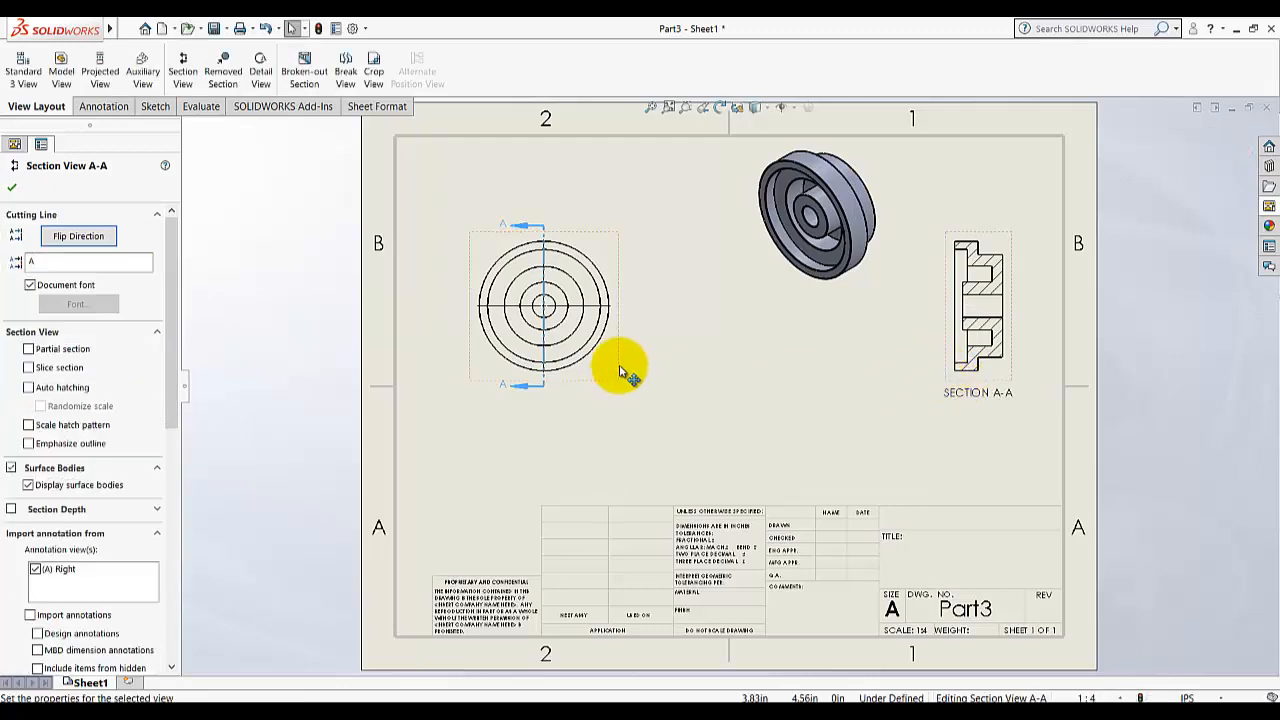
pyautogui.moveTo(621, 428); pyautogui.dragTo(624, 445)
# Add a projected side view between the front view and section A-A.
pyautogui.click(701, 327)
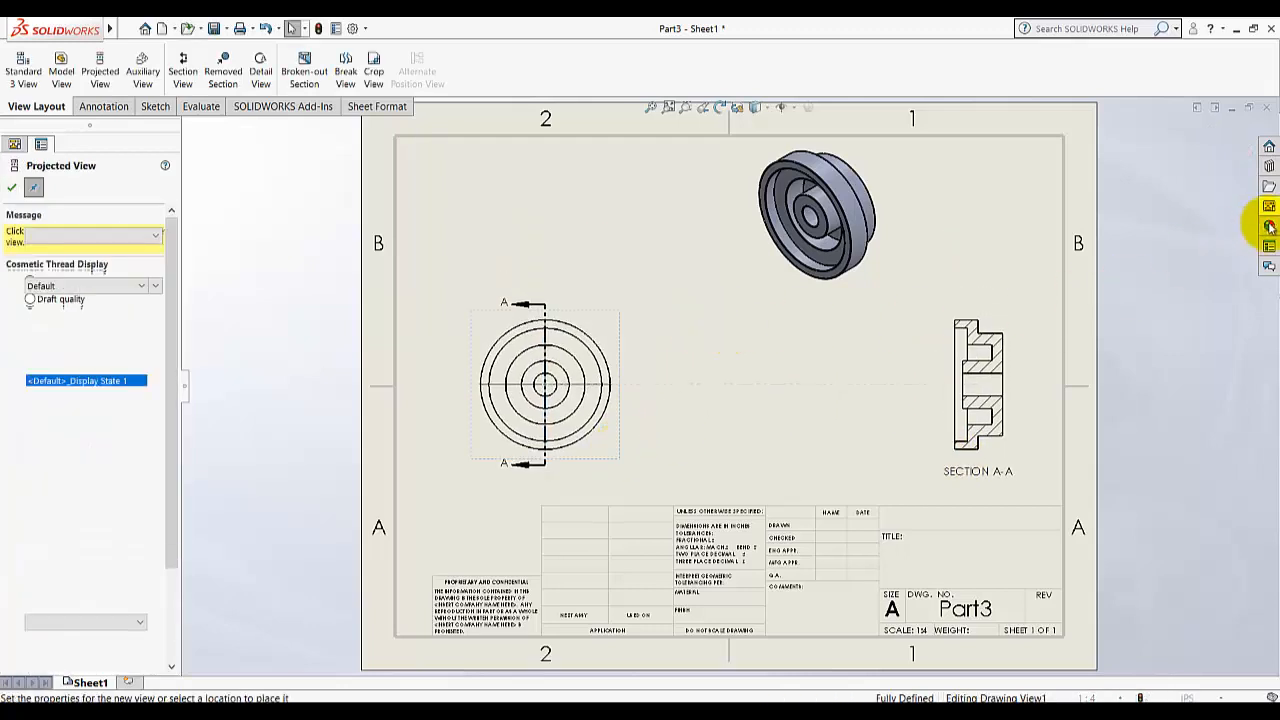
pyautogui.click(1269, 208)
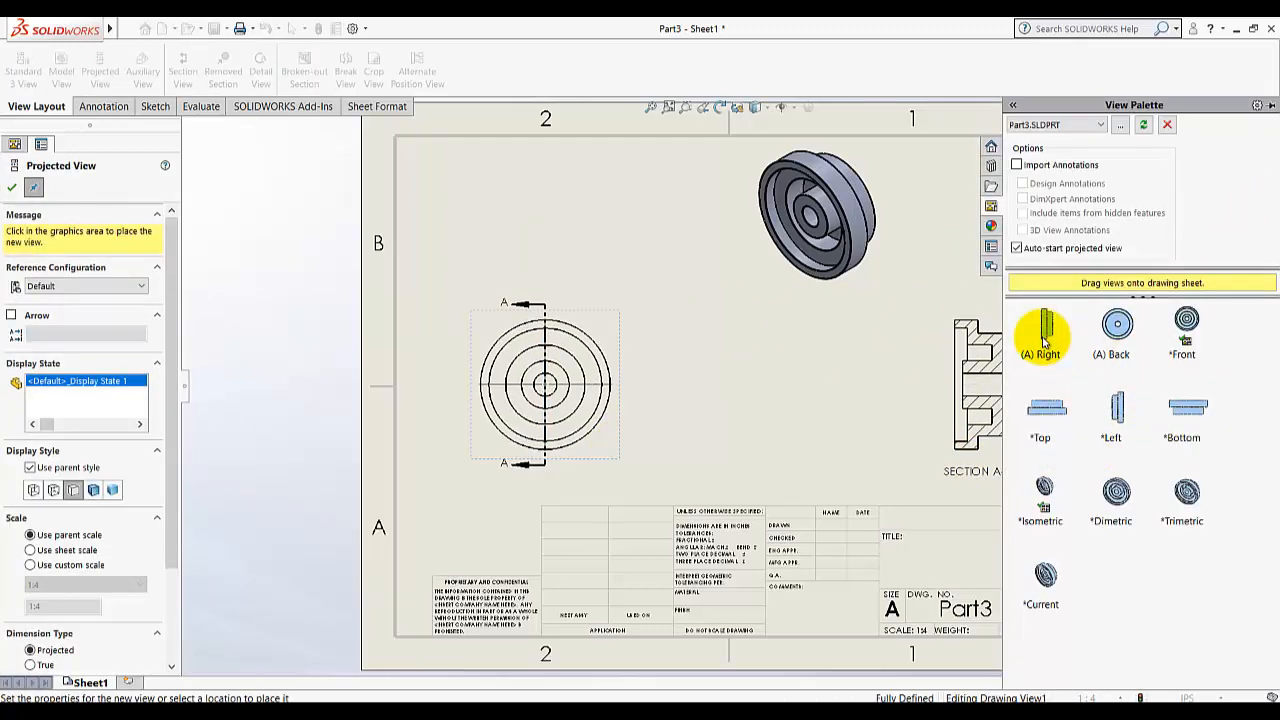
pyautogui.moveTo(1043, 342); pyautogui.dragTo(560, 260)
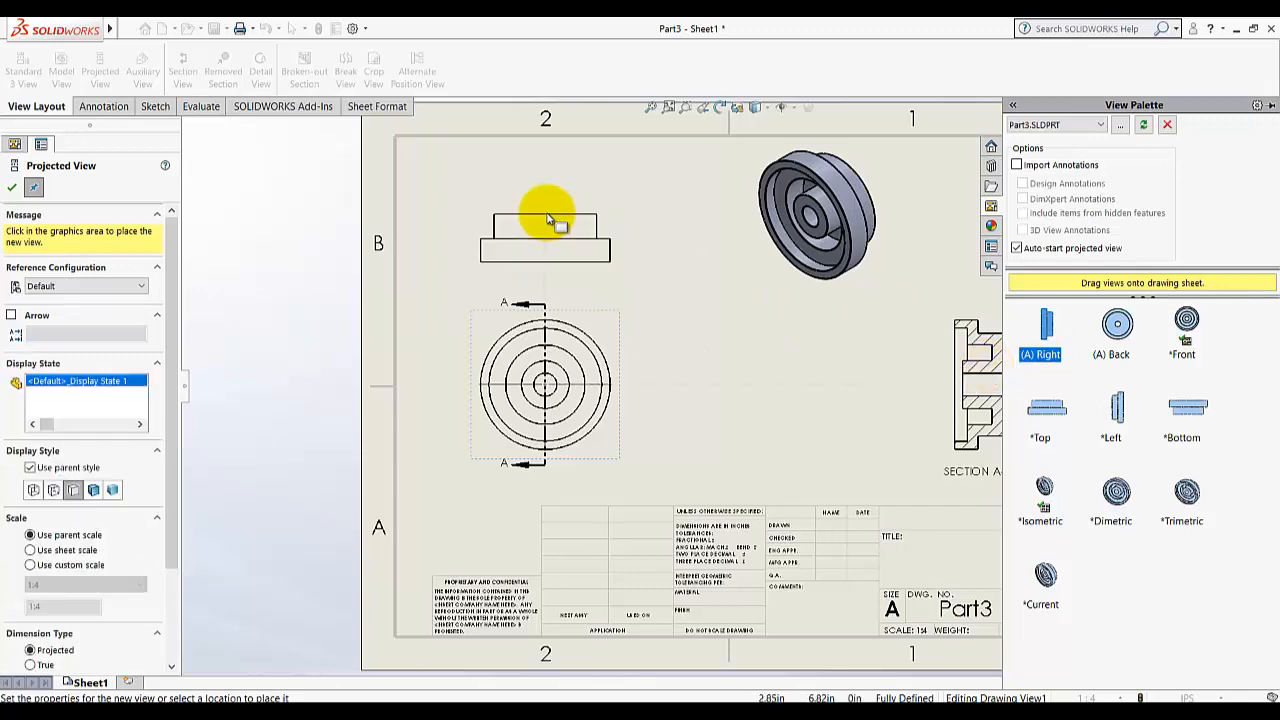
pyautogui.click(770, 405)
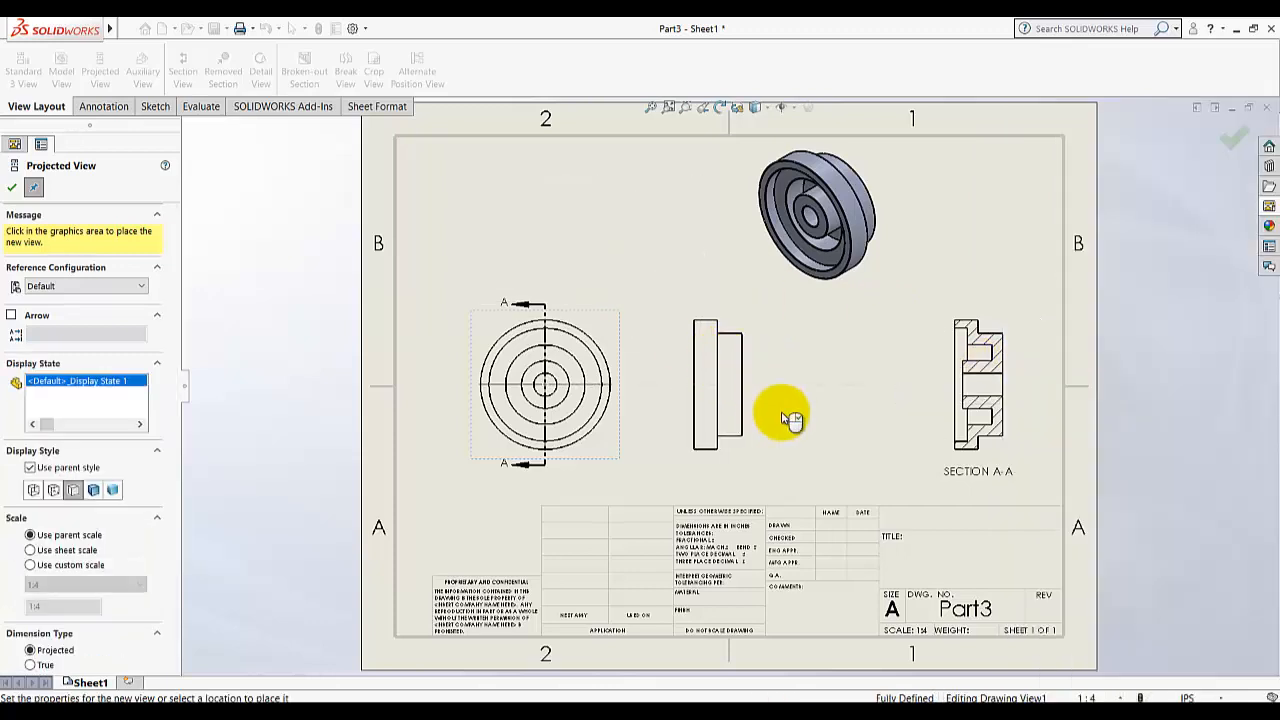
pyautogui.click(11, 190)
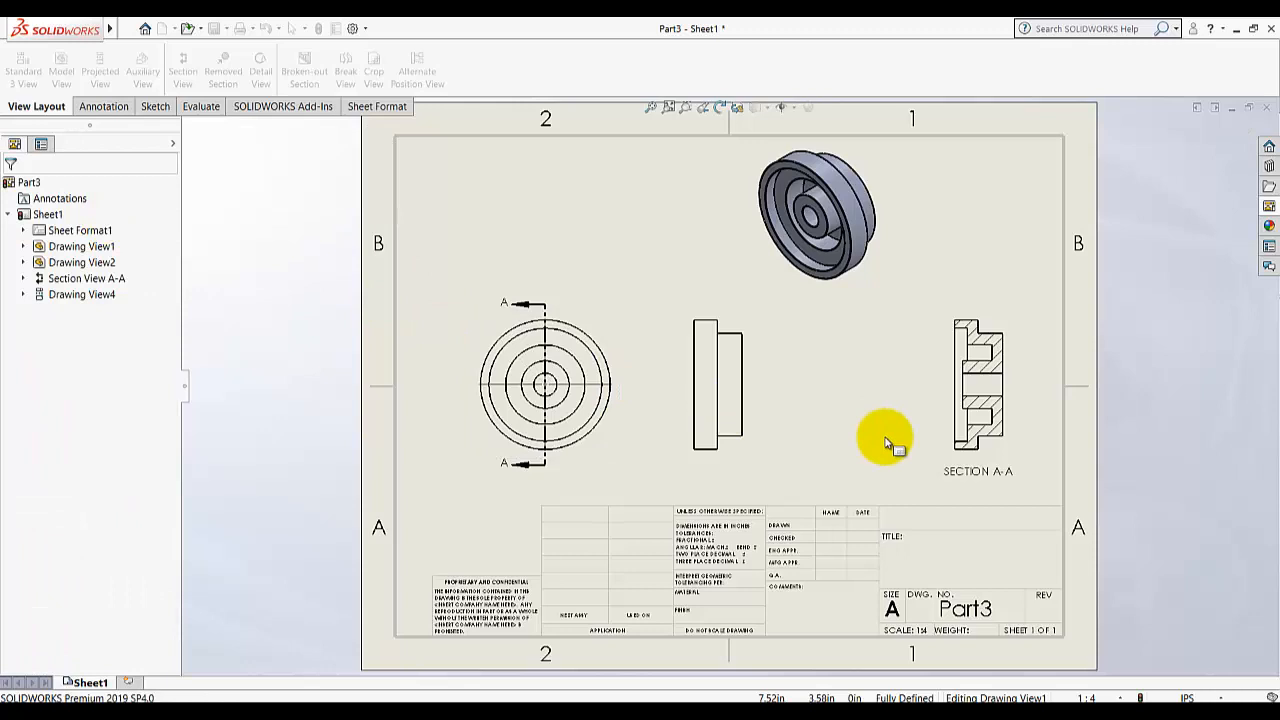
# Set the projected side view's display style to Hidden Lines Visible.
pyautogui.click(735, 445)
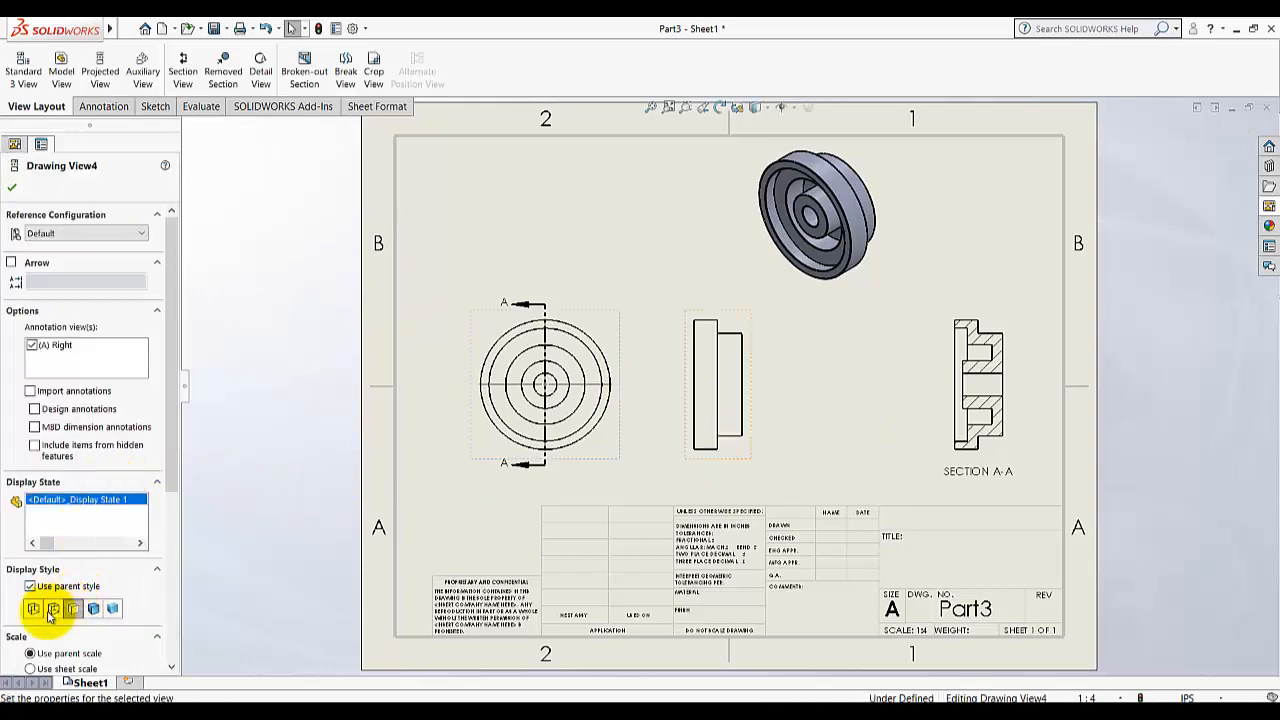
pyautogui.click(53, 609)
pyautogui.click(12, 185)
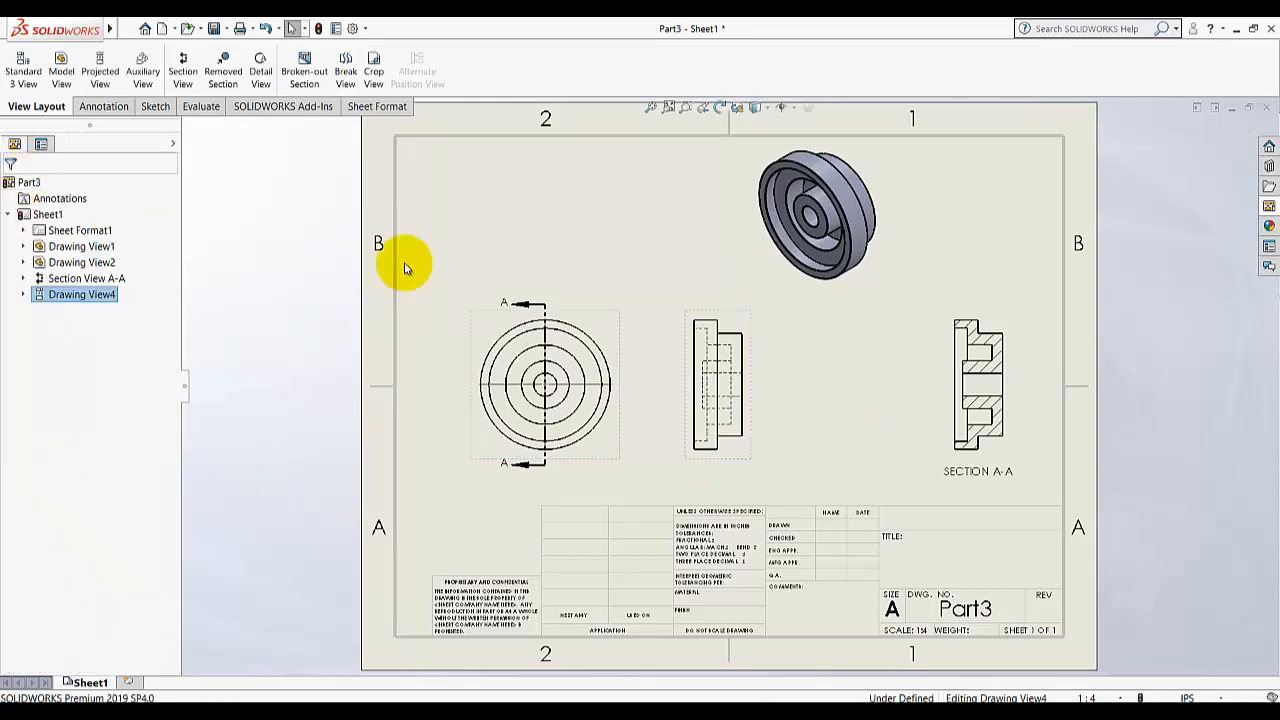
# Move section view A-A closer to the projected side view.
pyautogui.scroll(-2, 900, 370)
pyautogui.moveTo(938, 410); pyautogui.dragTo(797, 411)
pyautogui.click(940, 432)
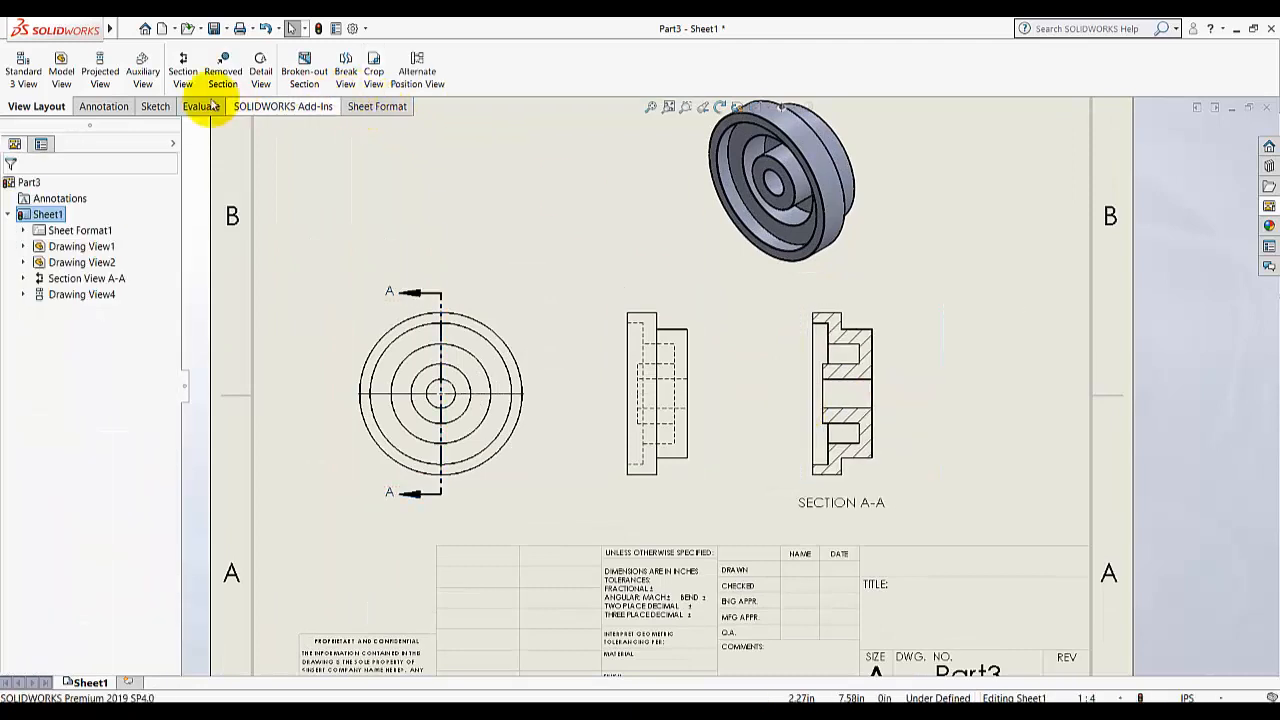
pyautogui.click(103, 106)
pyautogui.click(155, 107)
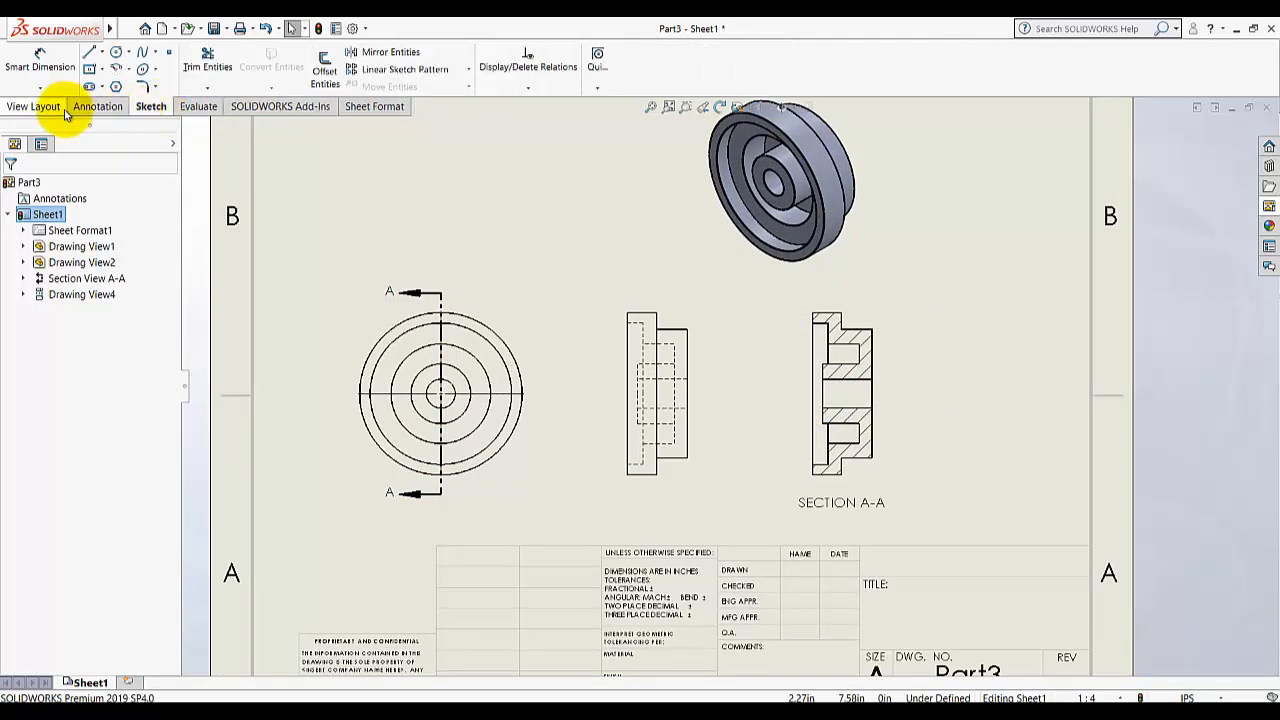
pyautogui.click(33, 106)
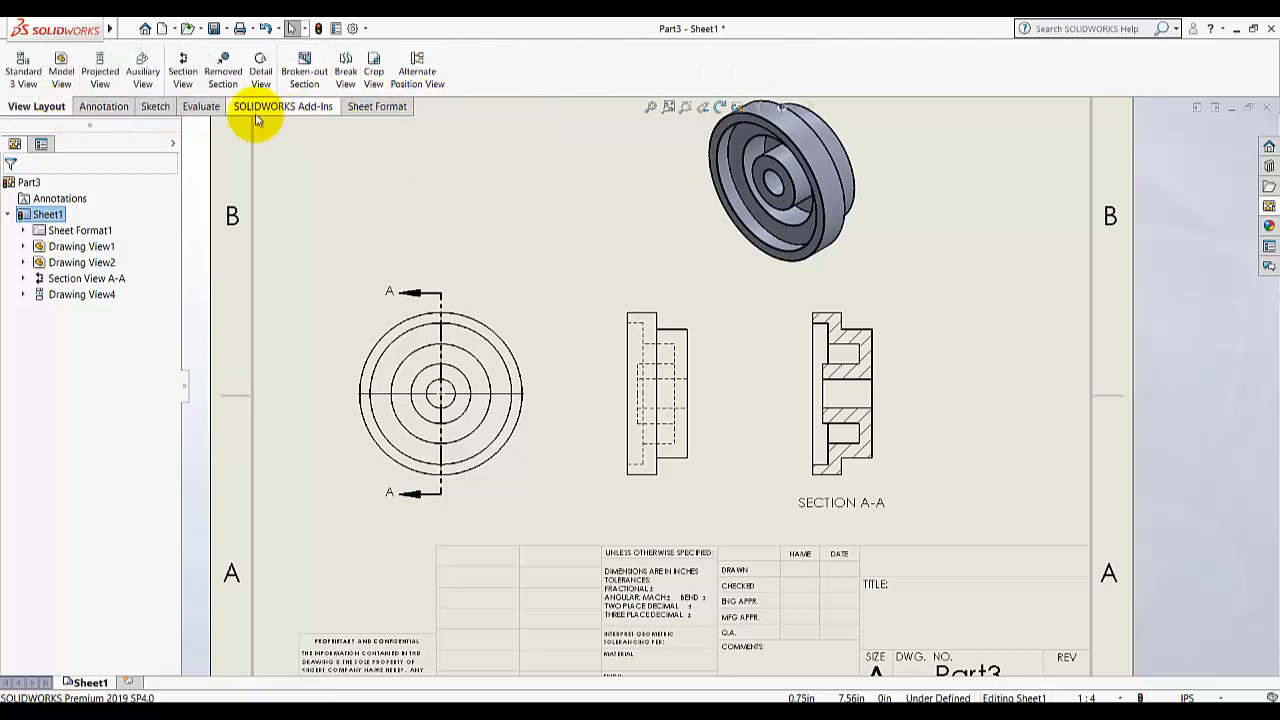
# Add a horizontal centerline through the central bore of section view A-A.
pyautogui.click(103, 106)
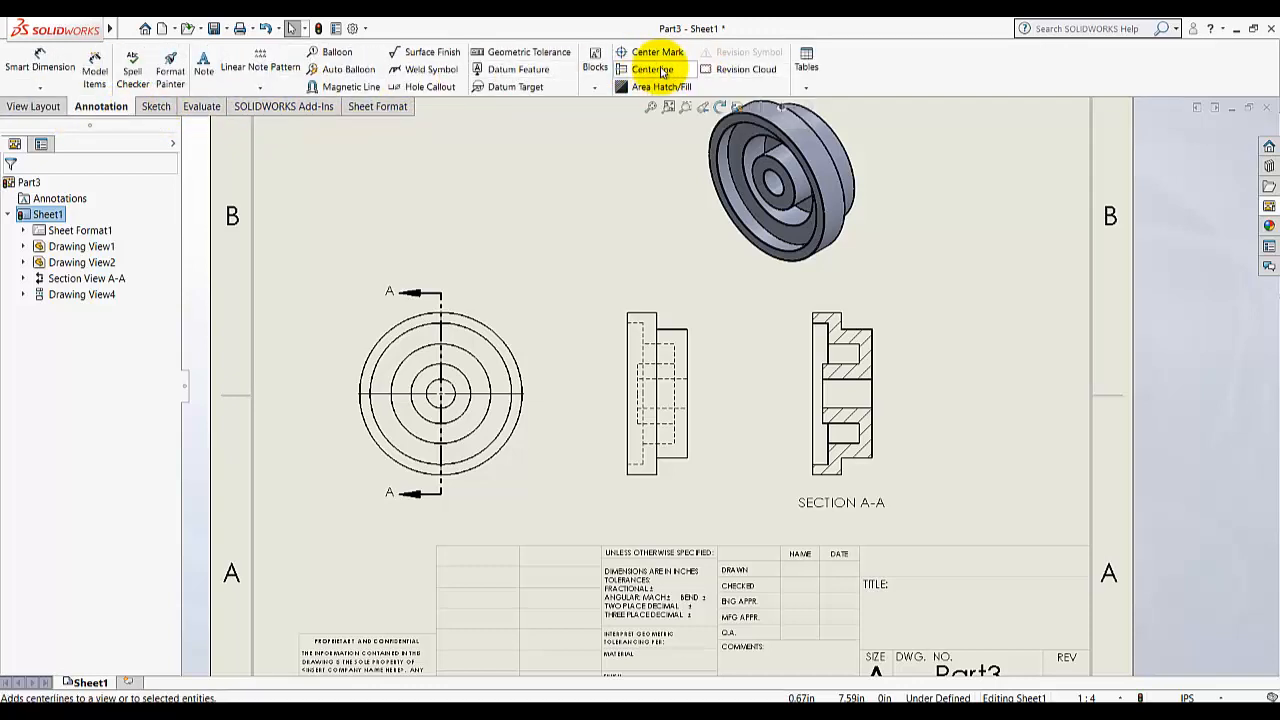
pyautogui.click(650, 70)
pyautogui.click(849, 381)
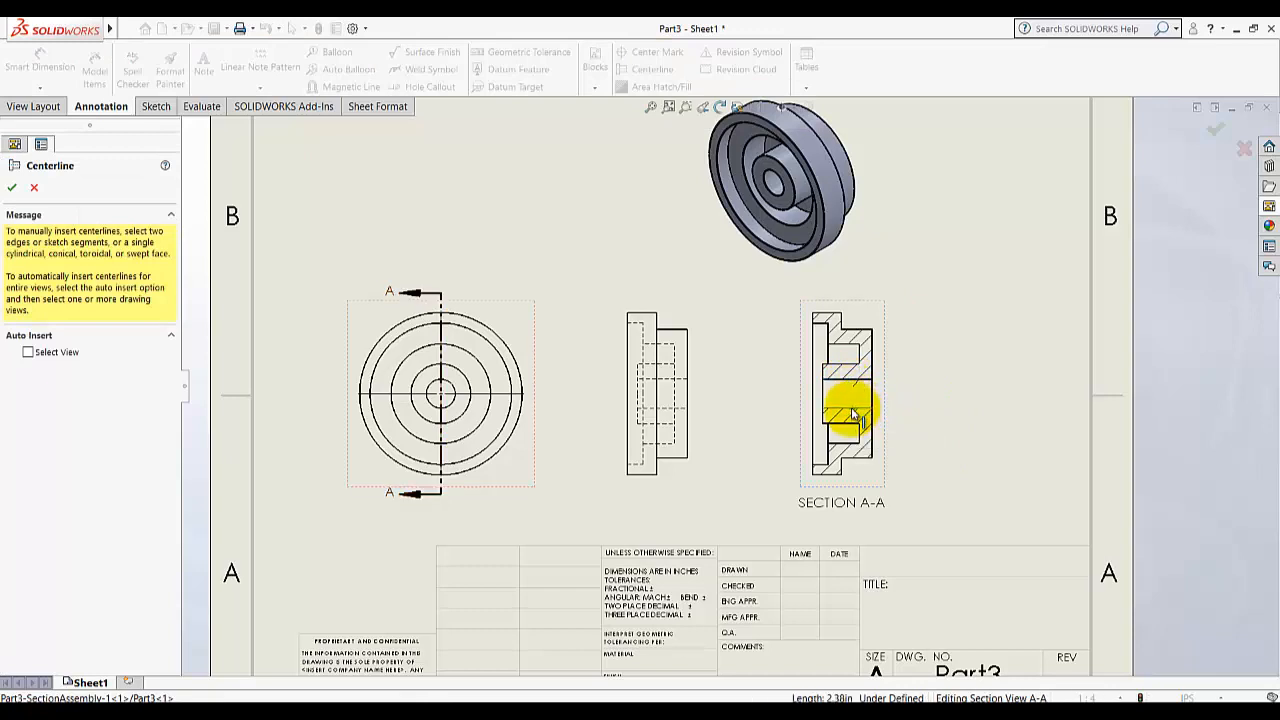
pyautogui.scroll(-1, 929, 346)
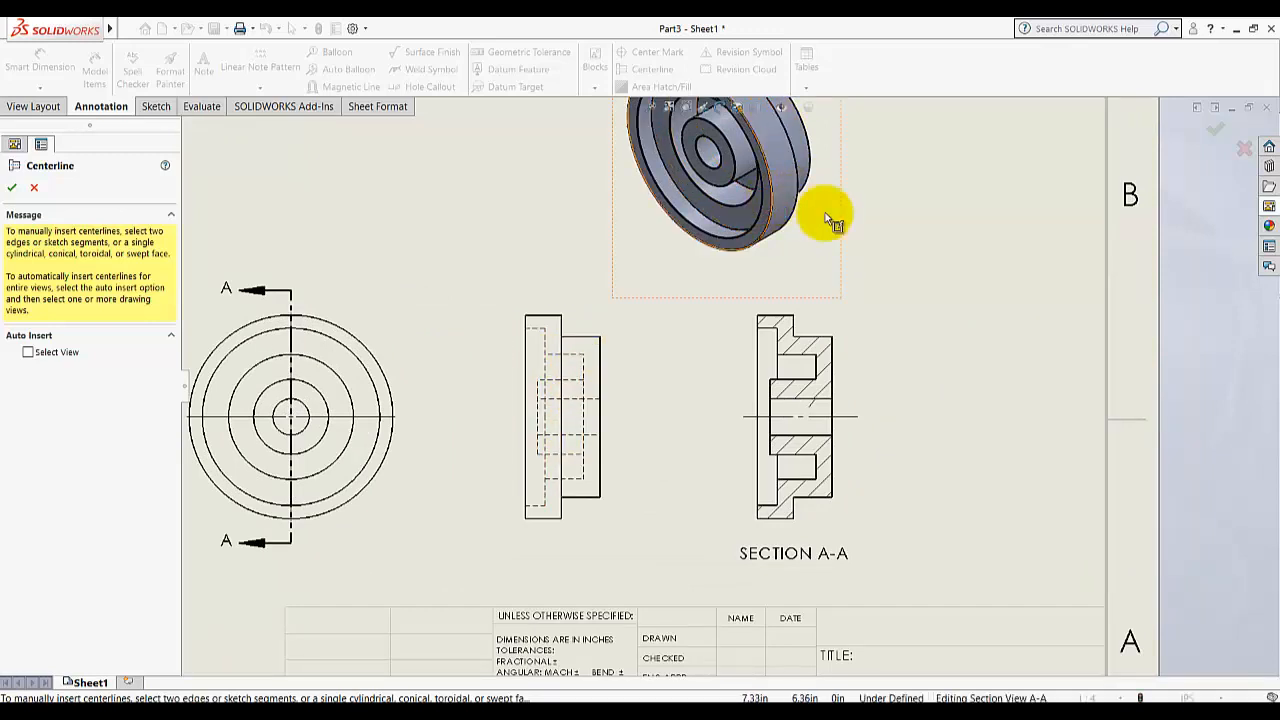
pyautogui.scroll(2, 934, 386)
pyautogui.scroll(-1, 857, 349)
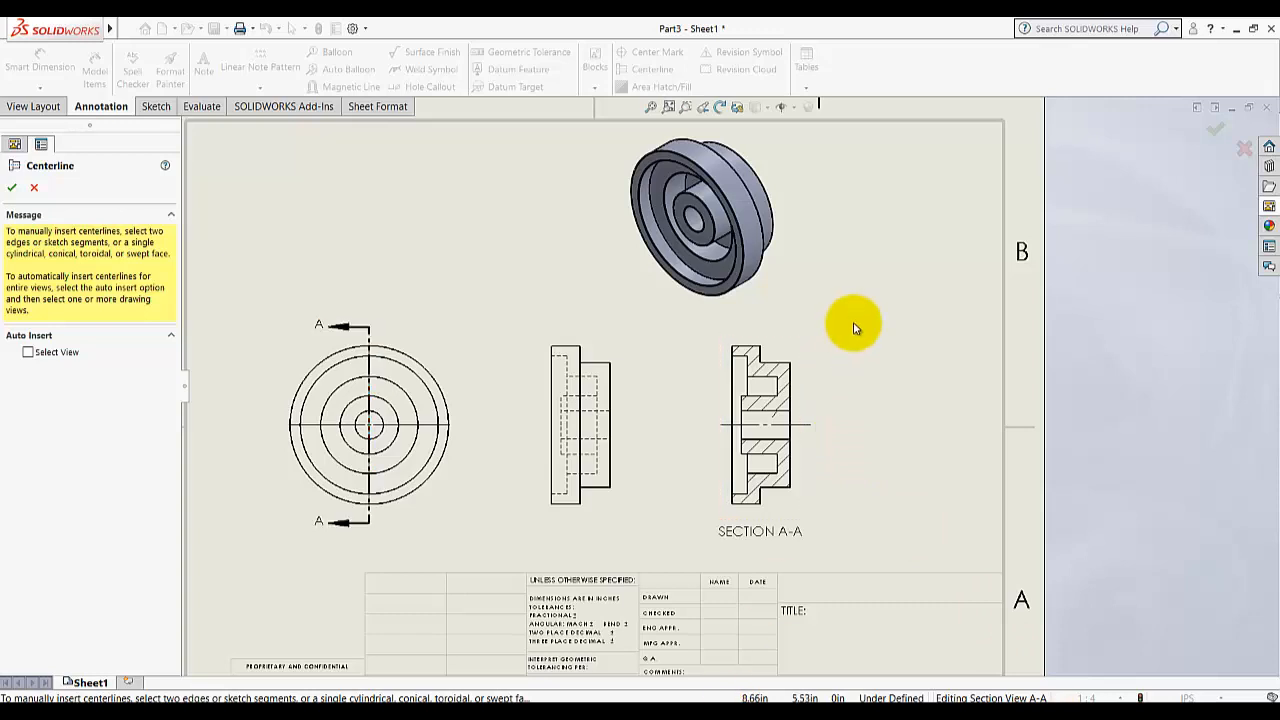
pyautogui.click(34, 187)
# Dimension the smaller step's diameter and the large rim's outer diameter on opposite sides of section view A-A.
pyautogui.click(47, 72)
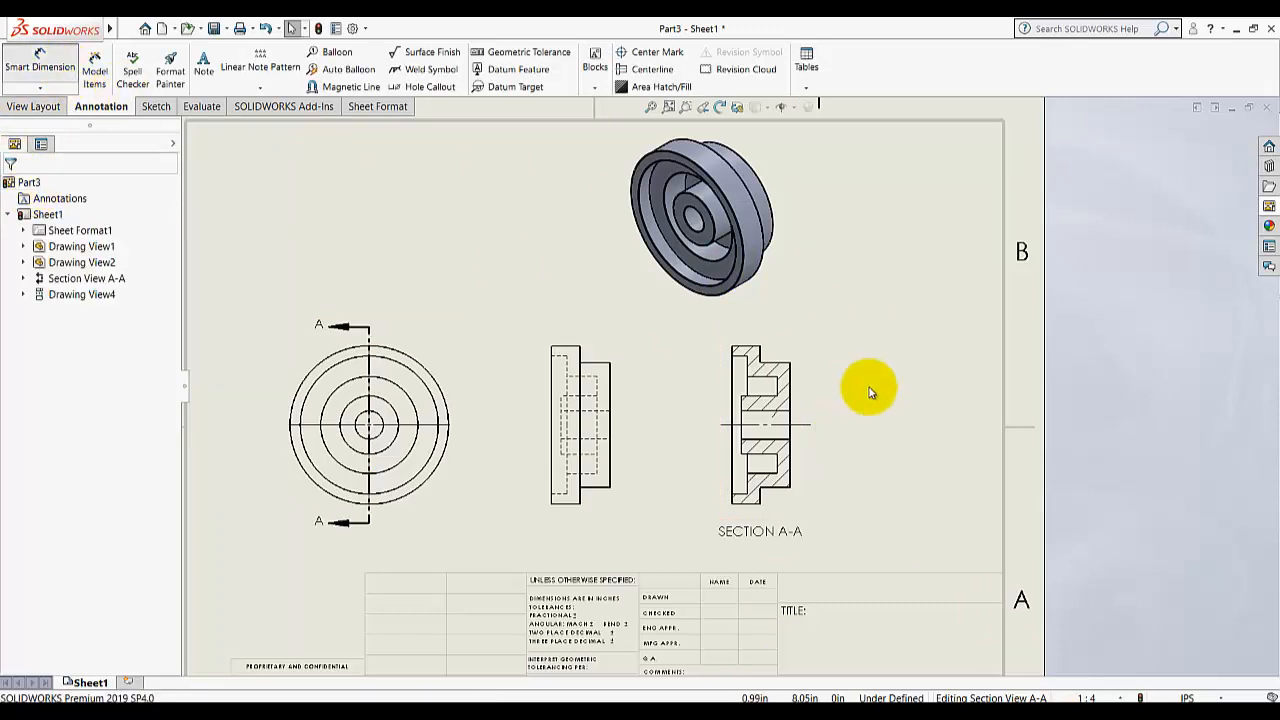
pyautogui.click(791, 393)
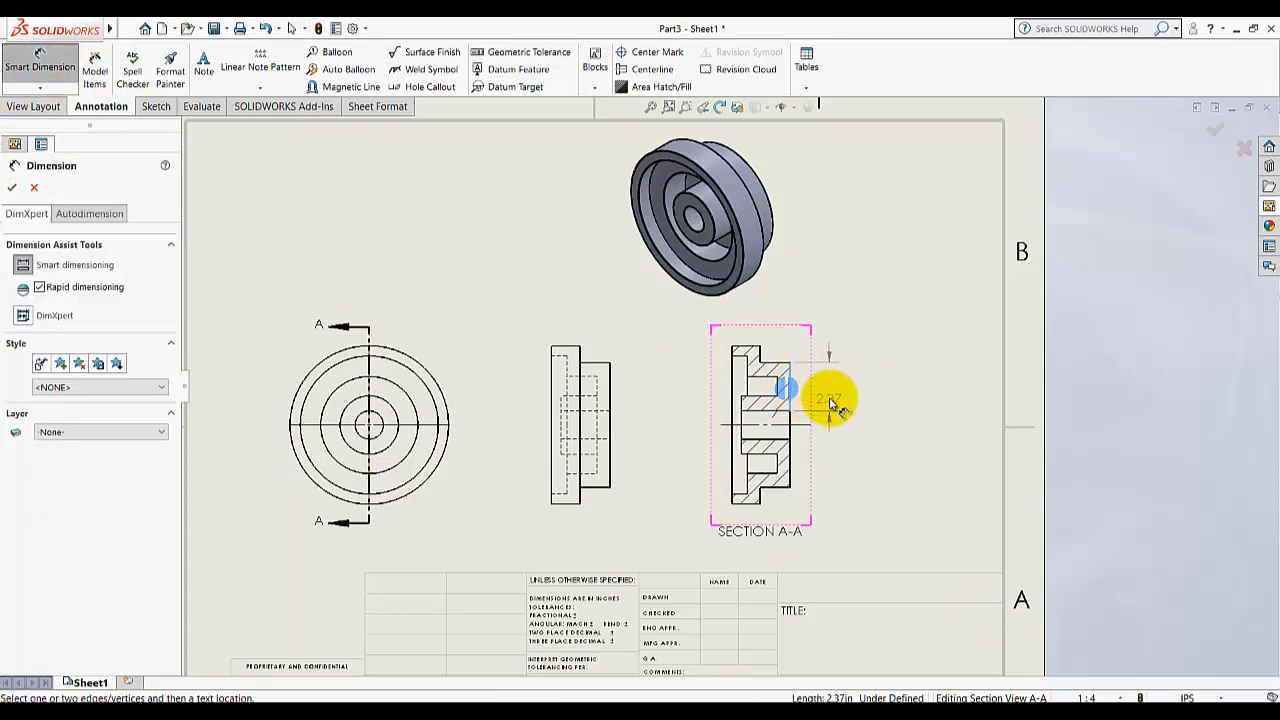
pyautogui.click(790, 364)
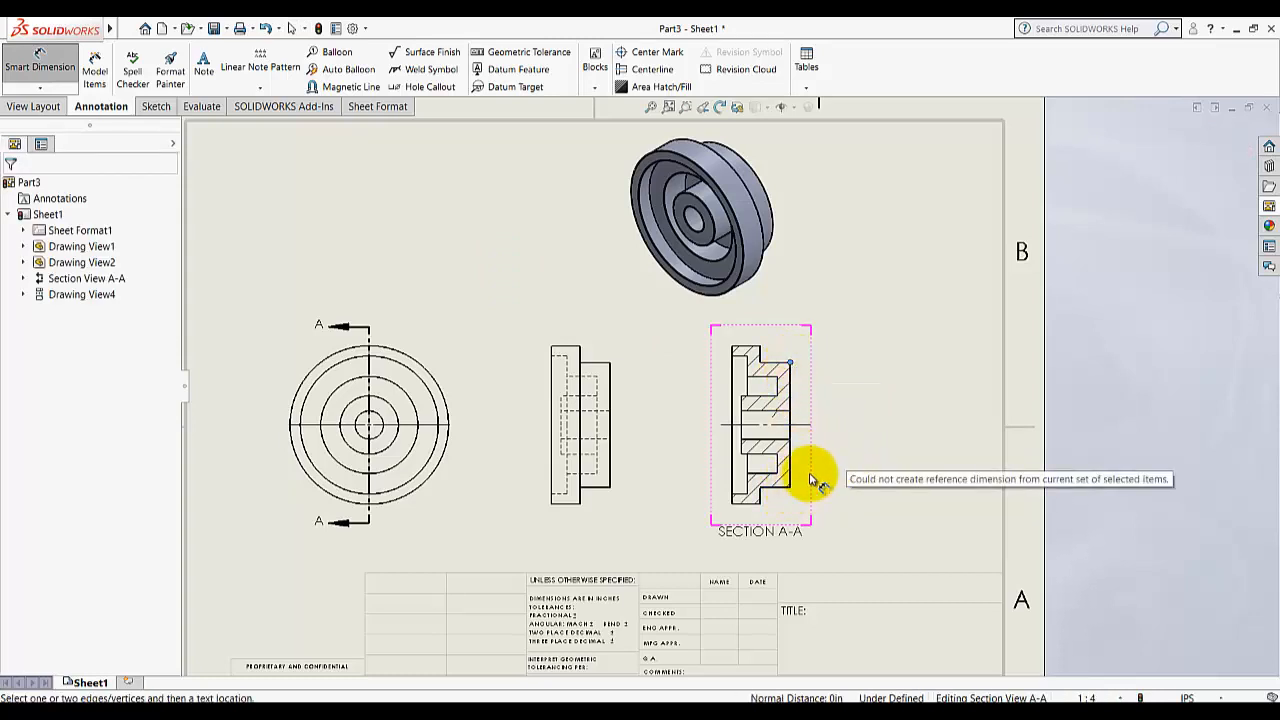
pyautogui.click(791, 488)
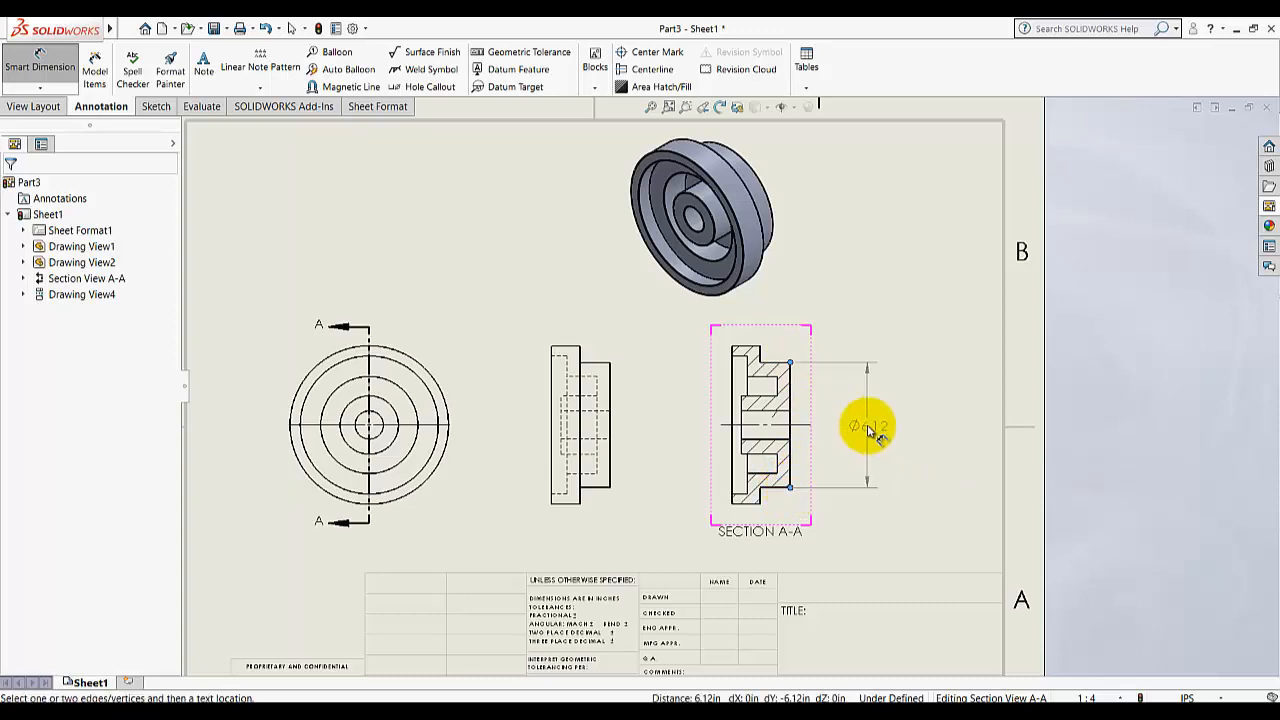
pyautogui.click(858, 422)
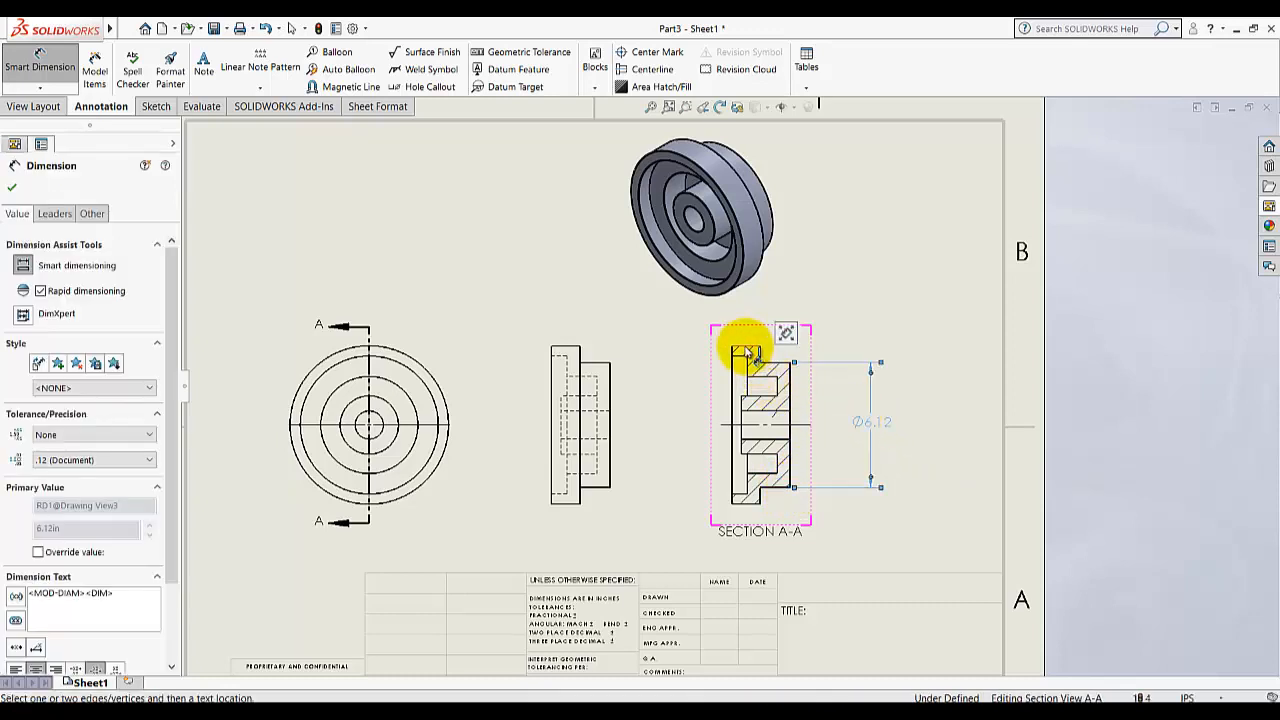
pyautogui.click(748, 500)
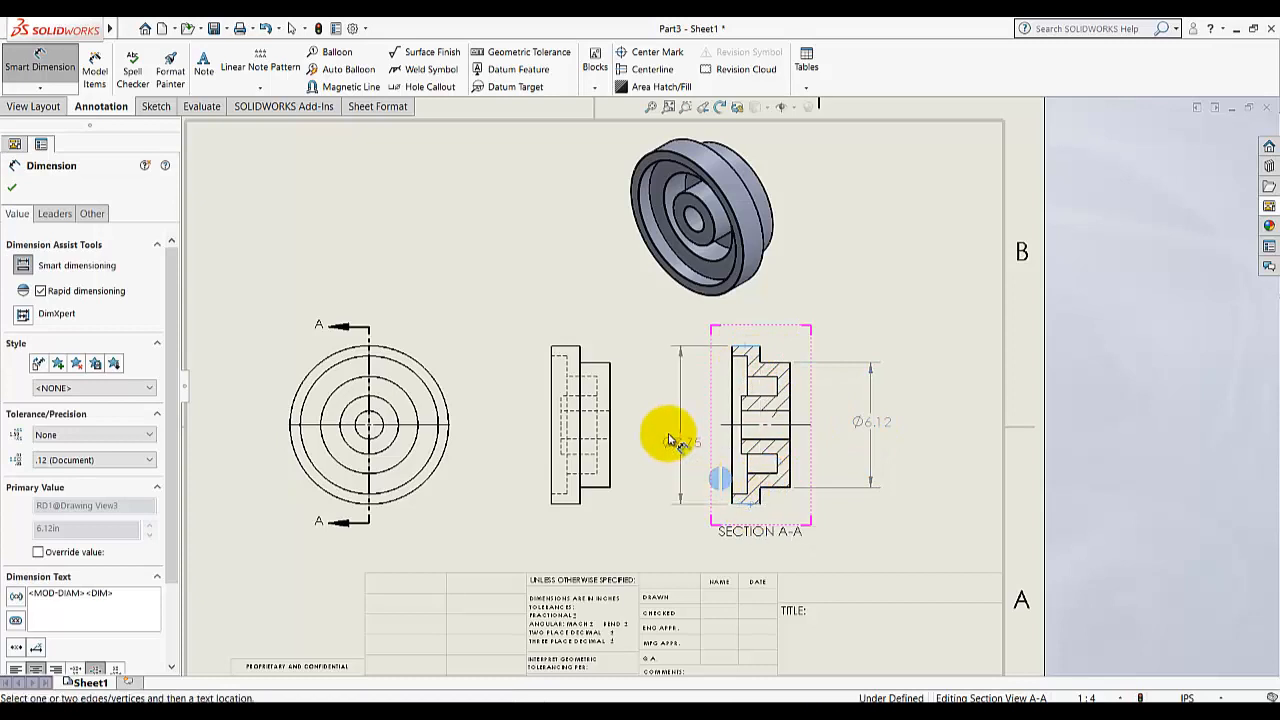
pyautogui.click(667, 425)
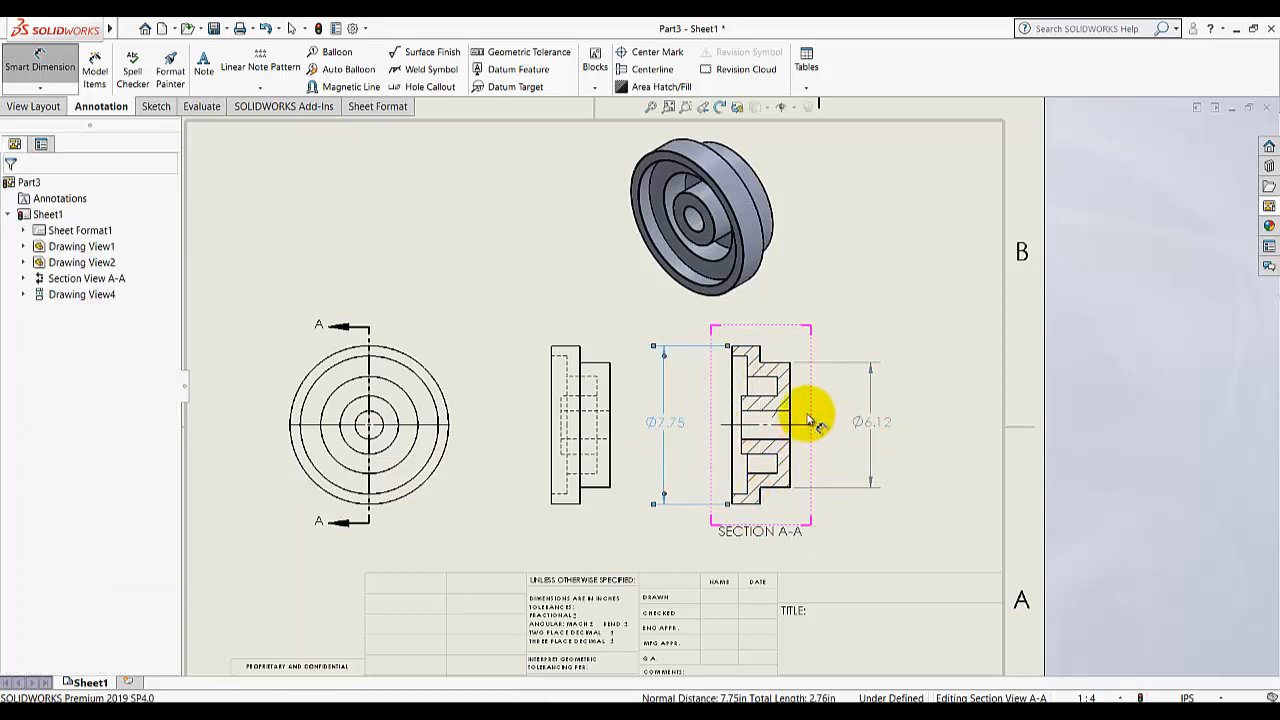
# Dimension the distance from the smaller step's upper outer corner to the centerline in section view A-A.
pyautogui.click(791, 363)
pyautogui.click(805, 425)
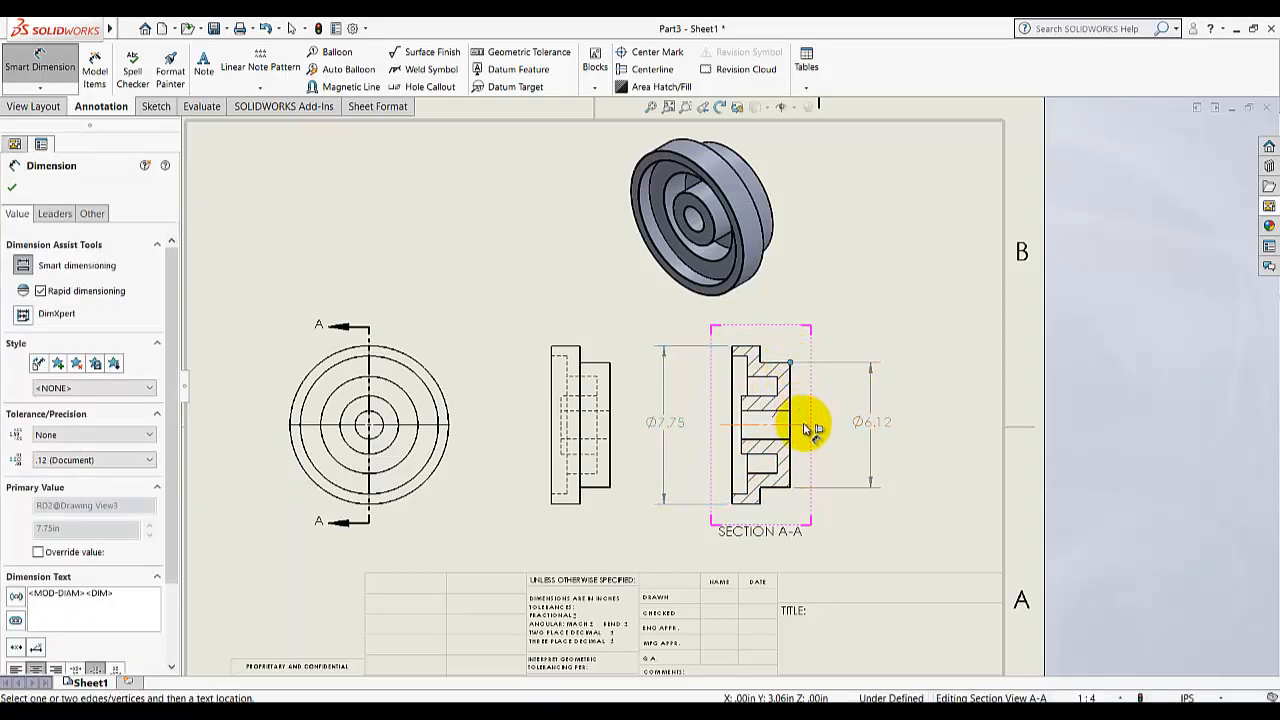
pyautogui.click(823, 398)
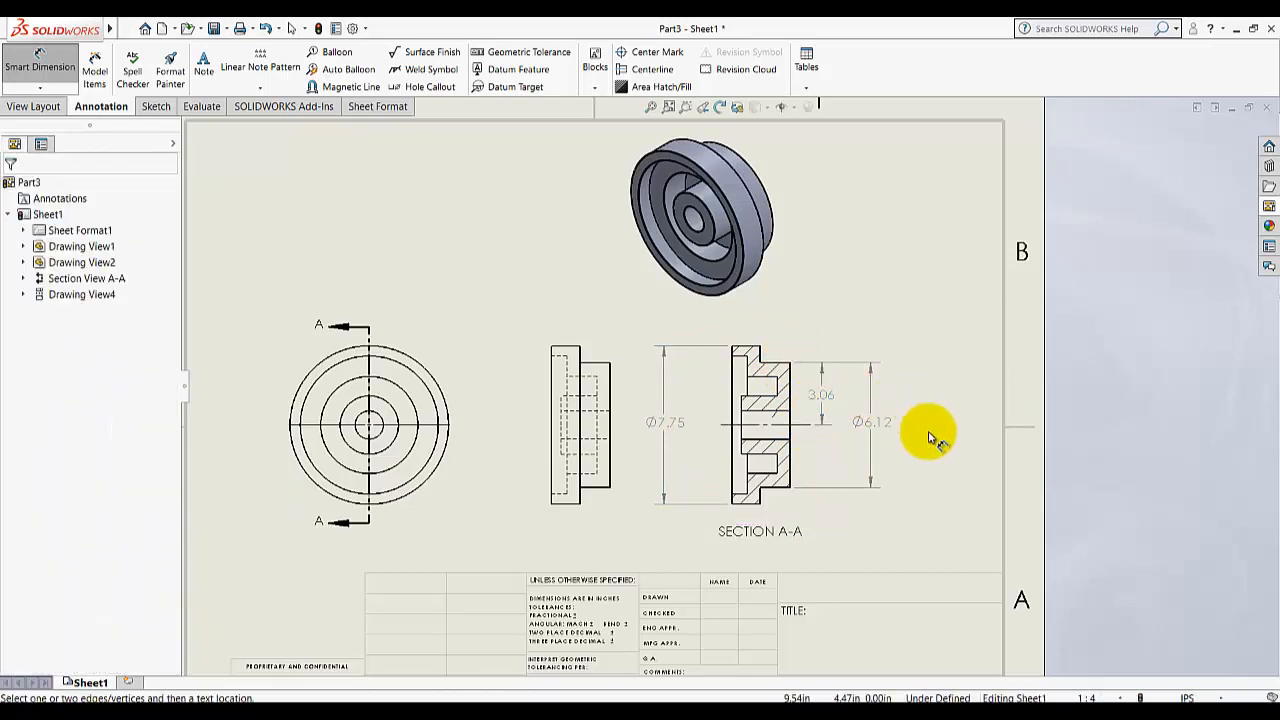
# Switch to Paint, paste the screenshot of the drawing sheet, and maximize the window with the views in sight.
pyautogui.click(700, 712)
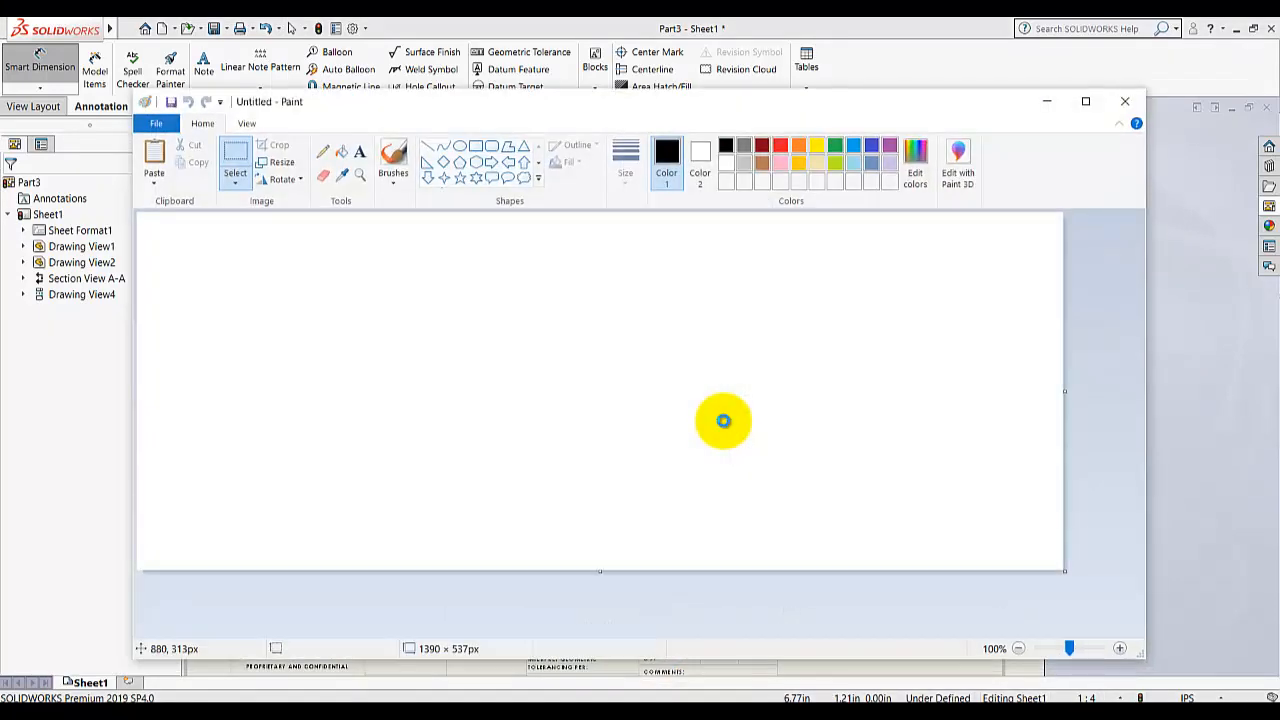
pyautogui.hotkey('ctrl', 'v')
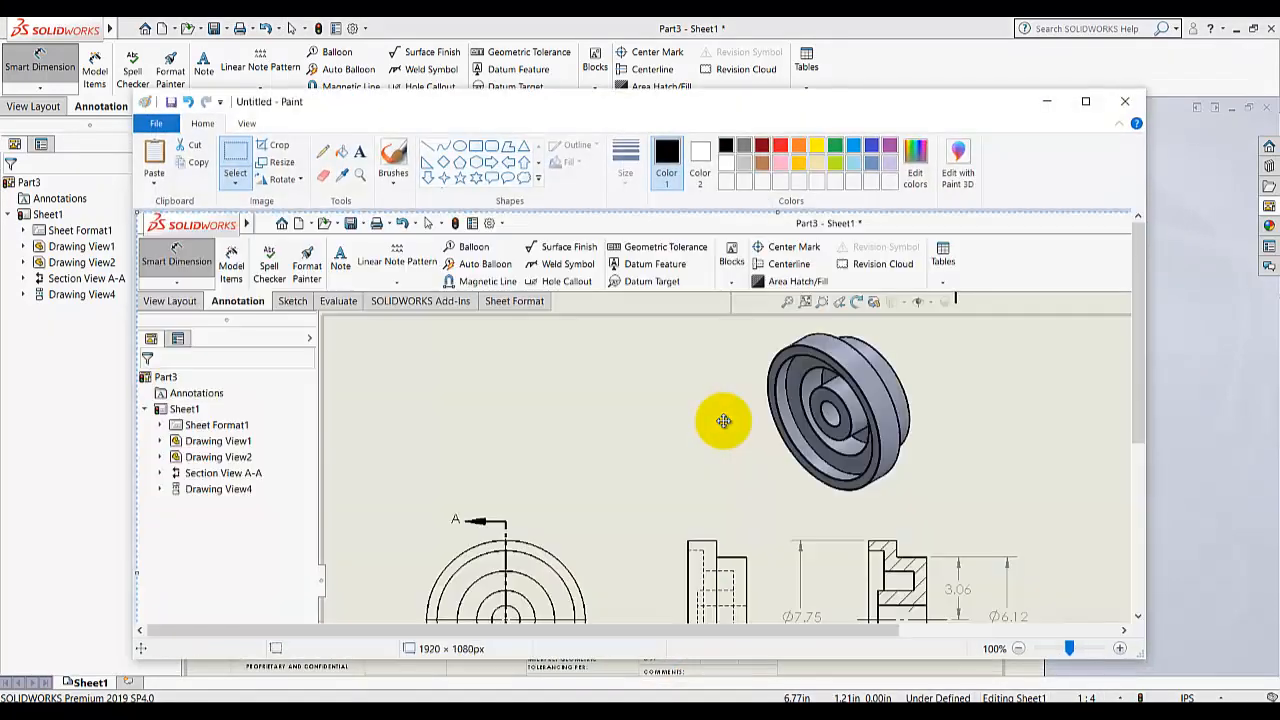
pyautogui.click(1083, 103)
pyautogui.scroll(-4, 908, 403)
pyautogui.scroll(3, 832, 389)
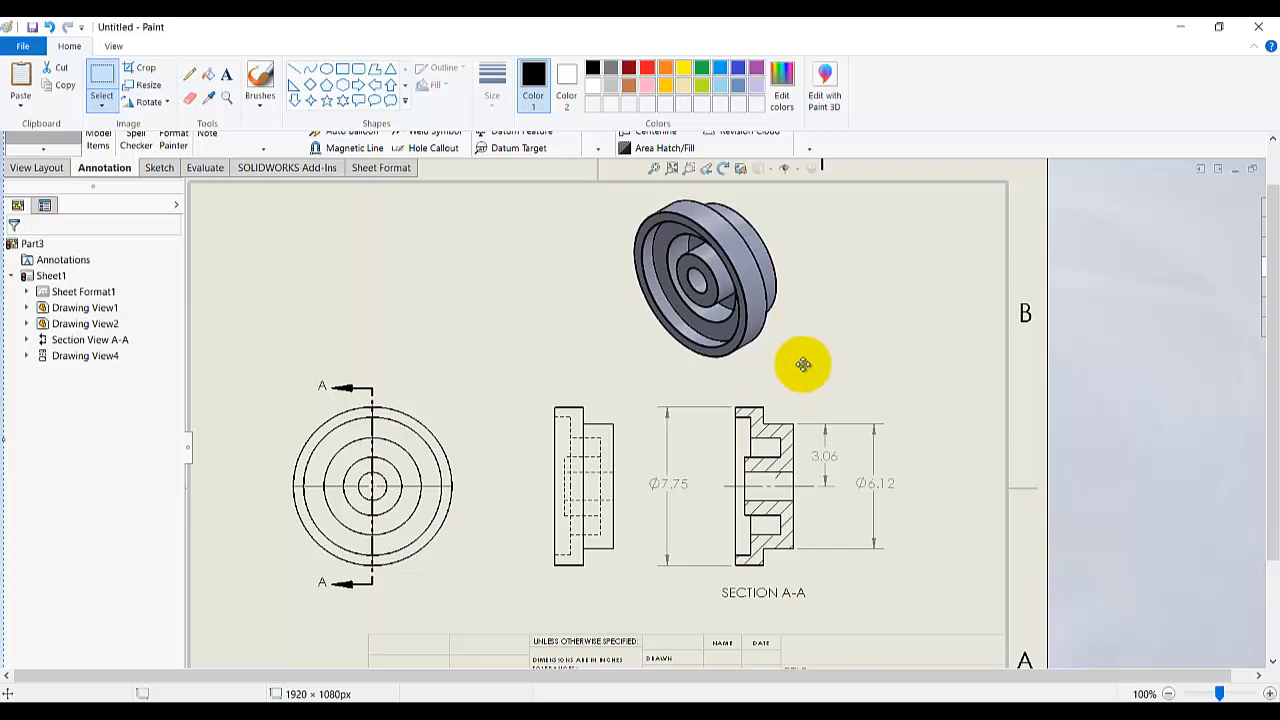
# Circle the section view's upper half and the smaller step's diameter and radius dimensions with the Pencil.
pyautogui.click(192, 76)
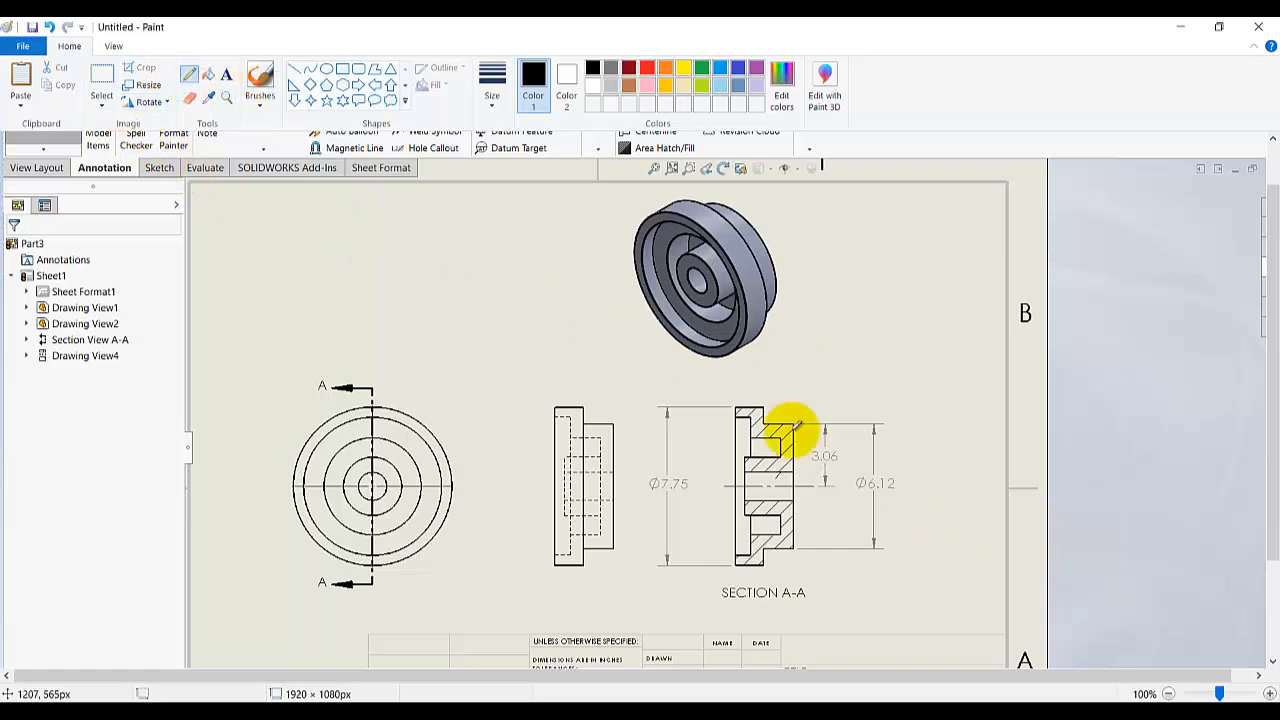
pyautogui.moveTo(822, 399)
pyautogui.mouseDown()
pyautogui.moveTo(777, 381)
pyautogui.moveTo(711, 420)
pyautogui.moveTo(743, 471)
pyautogui.moveTo(821, 482)
pyautogui.moveTo(851, 437)
pyautogui.moveTo(820, 392)
pyautogui.mouseUp()
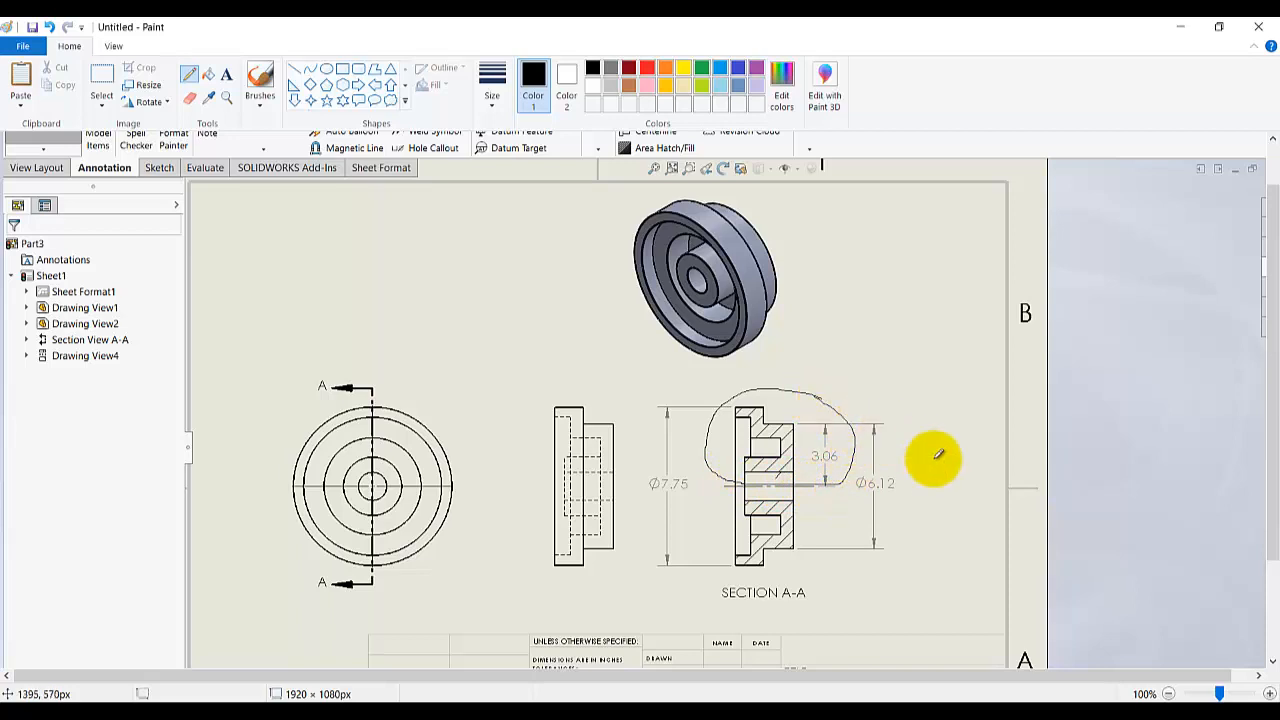
pyautogui.moveTo(872, 465)
pyautogui.mouseDown()
pyautogui.moveTo(851, 509)
pyautogui.moveTo(915, 487)
pyautogui.mouseUp()
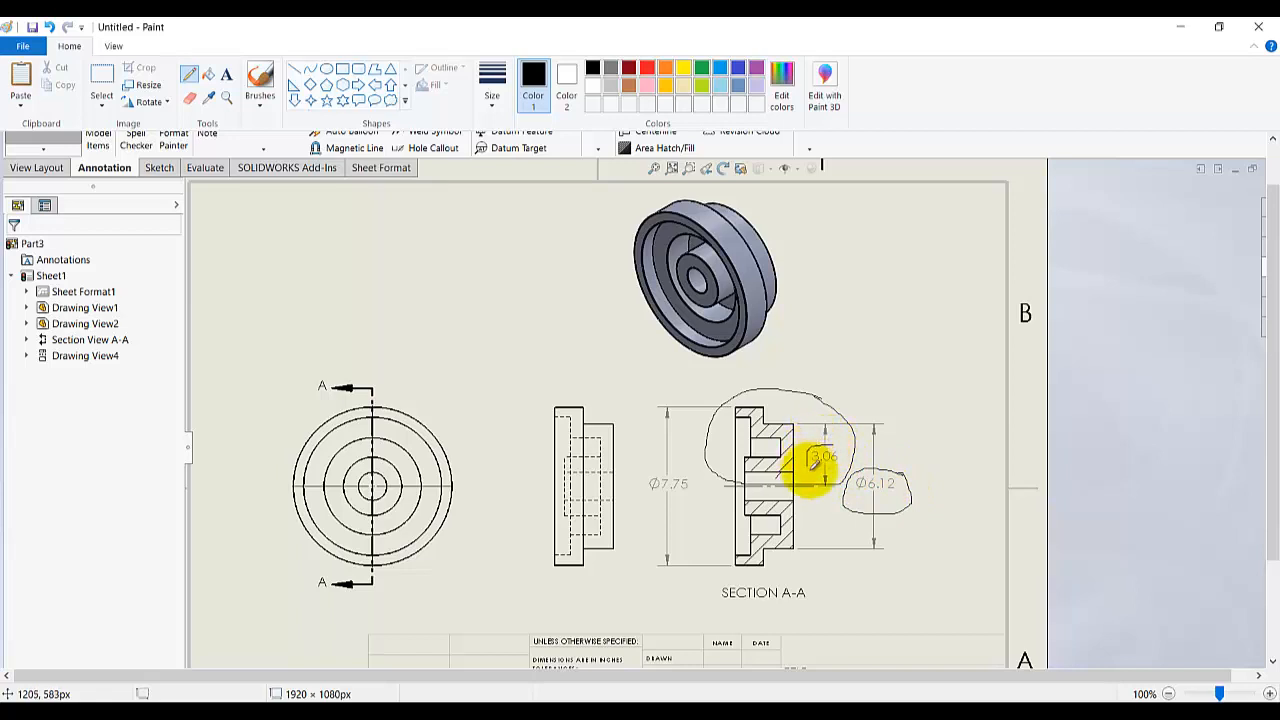
pyautogui.moveTo(811, 462); pyautogui.dragTo(840, 448)
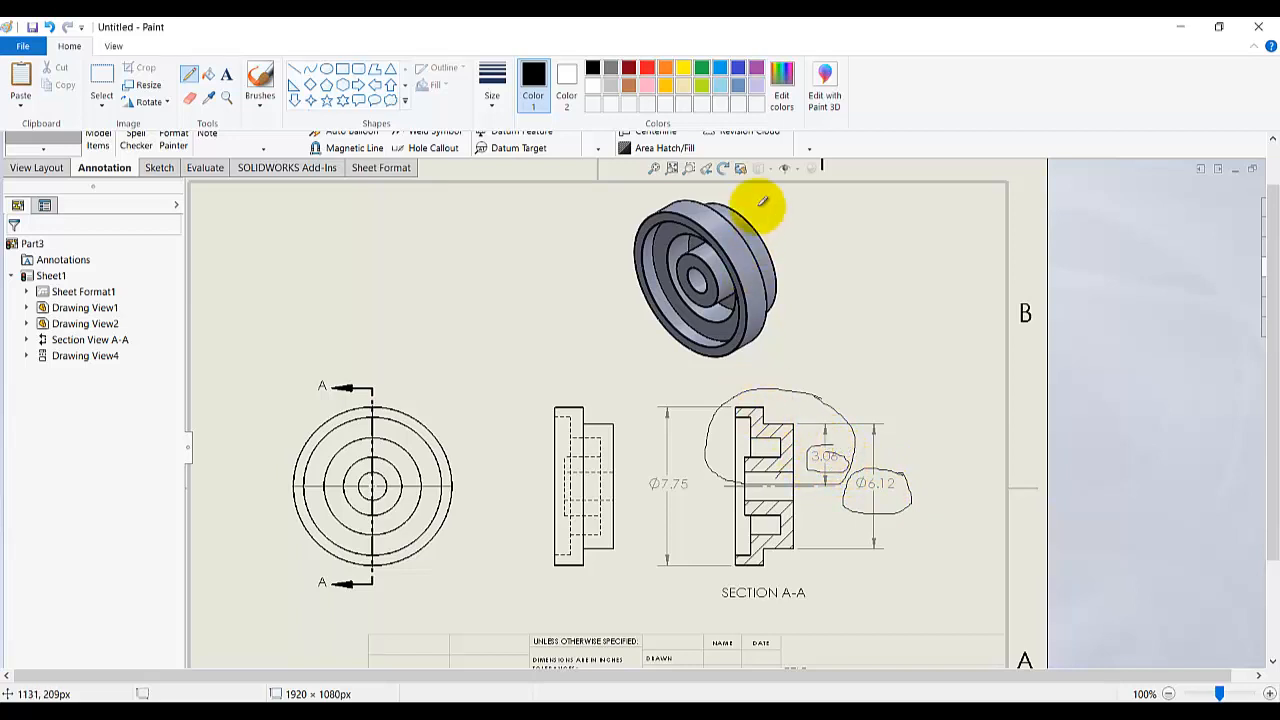
# Trace the isometric view's outer rear edge and outline the upper halves of the side and section views.
pyautogui.moveTo(751, 213); pyautogui.dragTo(777, 294)
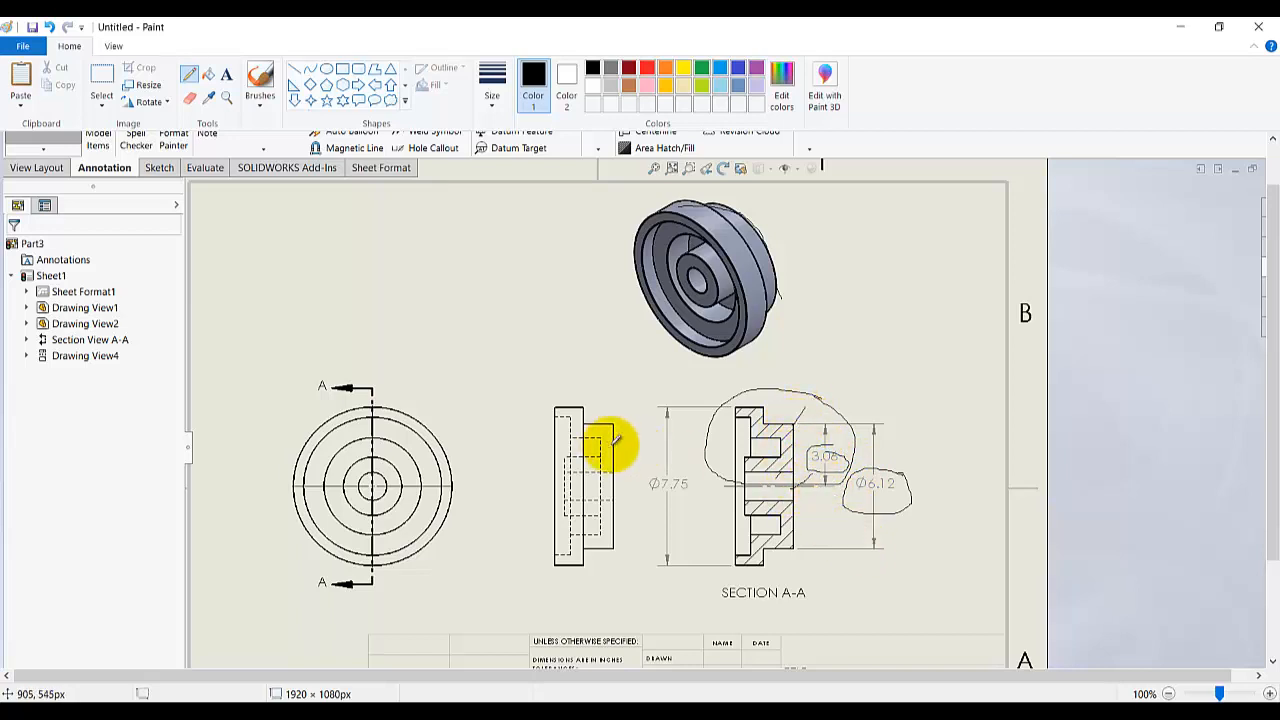
pyautogui.moveTo(631, 485)
pyautogui.mouseDown()
pyautogui.moveTo(520, 495)
pyautogui.moveTo(560, 372)
pyautogui.moveTo(634, 449)
pyautogui.moveTo(634, 488)
pyautogui.mouseUp()
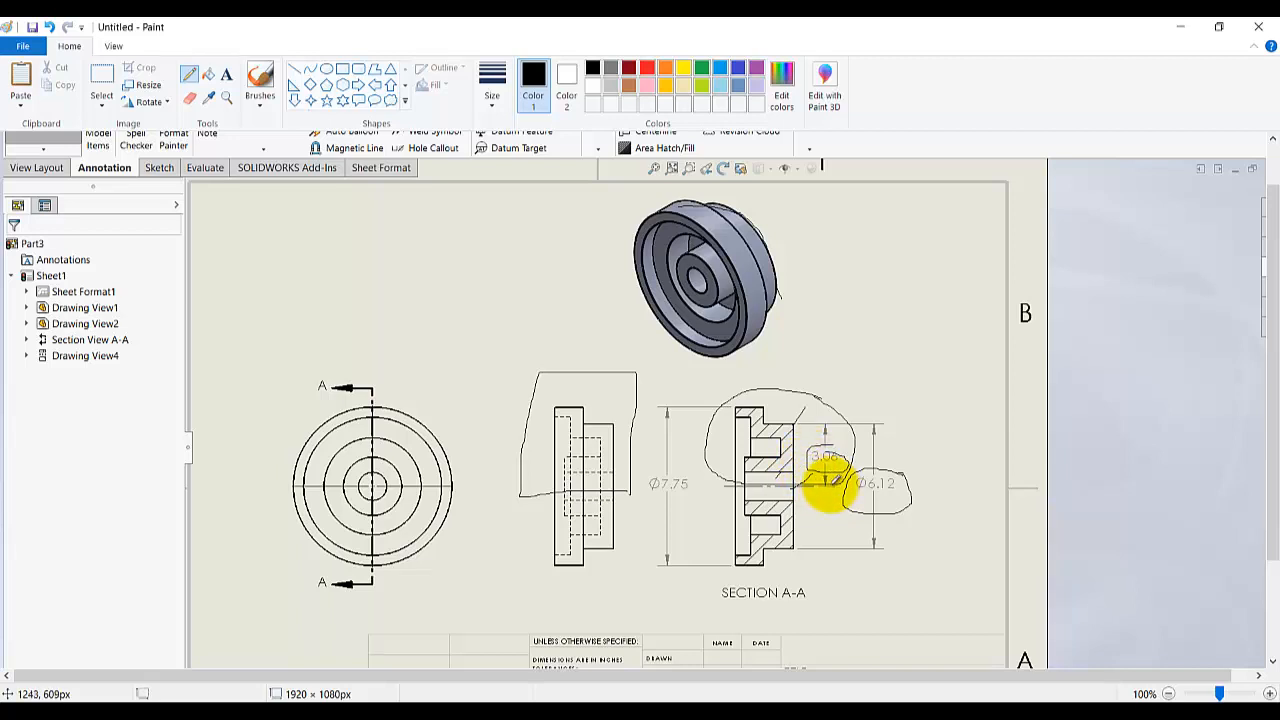
pyautogui.moveTo(832, 485)
pyautogui.mouseDown()
pyautogui.moveTo(713, 485)
pyautogui.moveTo(713, 402)
pyautogui.moveTo(821, 388)
pyautogui.moveTo(828, 460)
pyautogui.moveTo(794, 485)
pyautogui.moveTo(750, 466)
pyautogui.mouseUp()
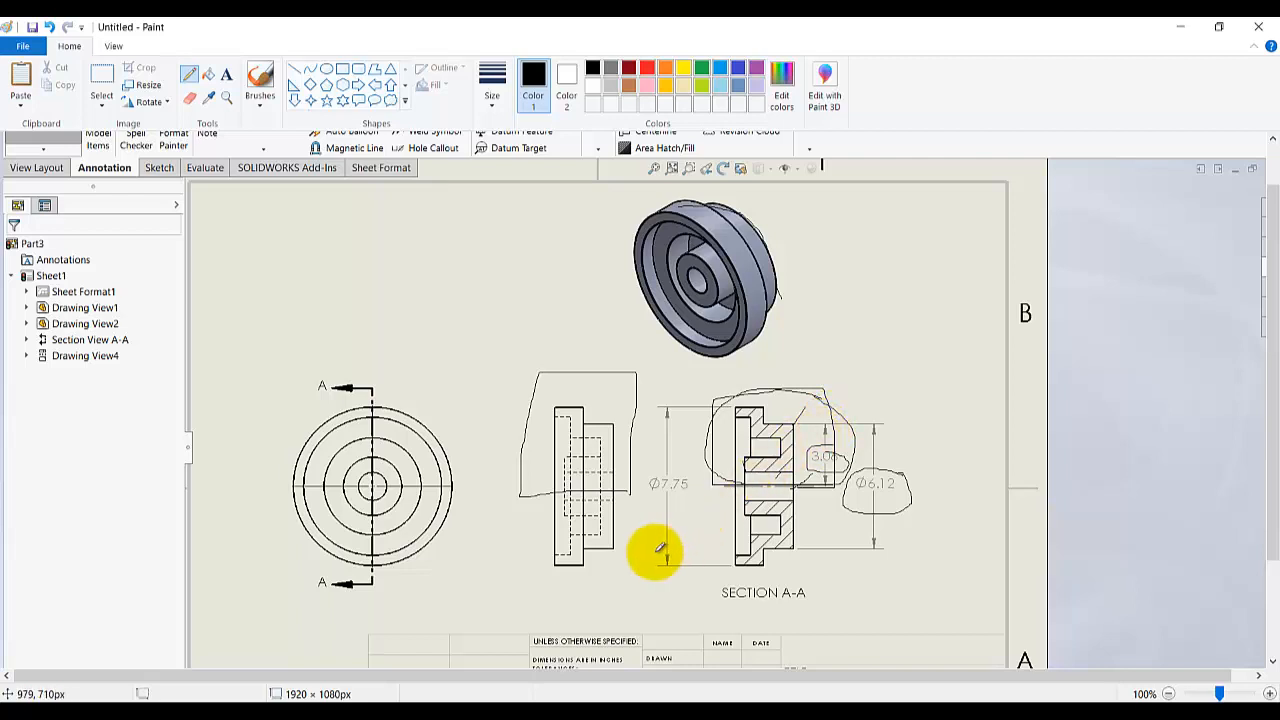
# Switch to Part3 in SOLIDWORKS and start a sketch on the Right Plane, shown in the Right view.
pyautogui.moveTo(489, 697)
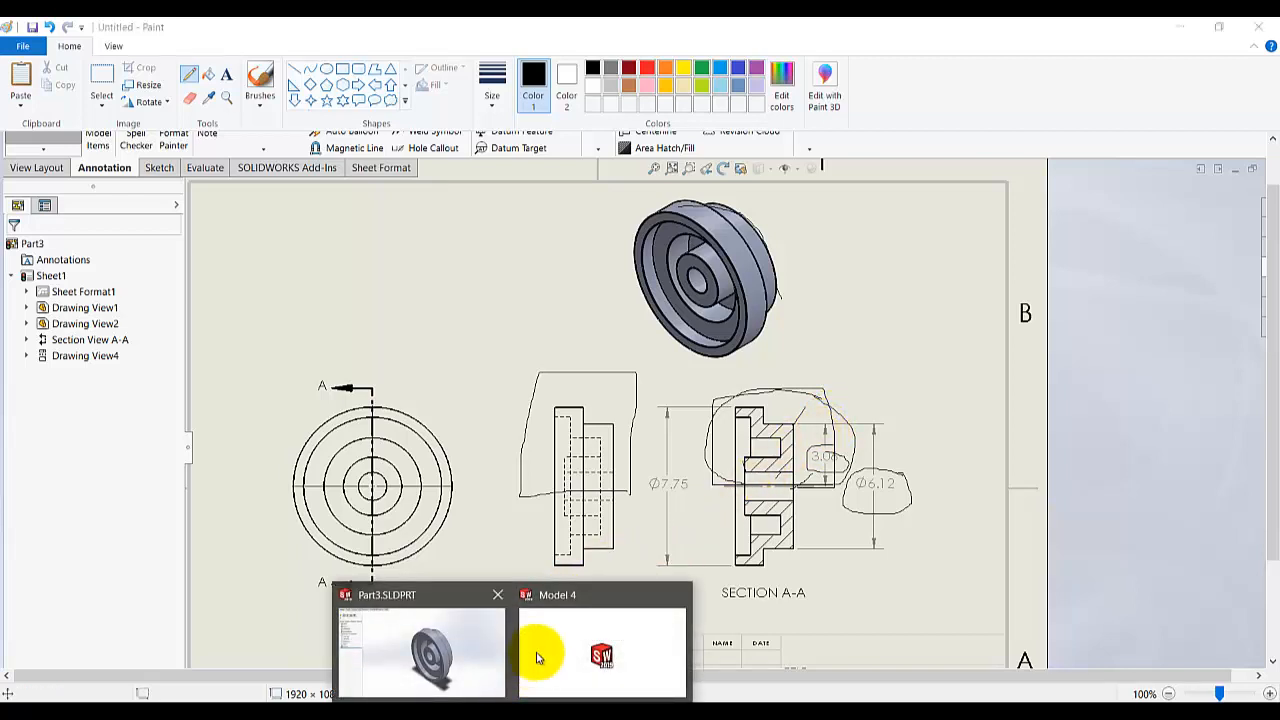
pyautogui.click(480, 651)
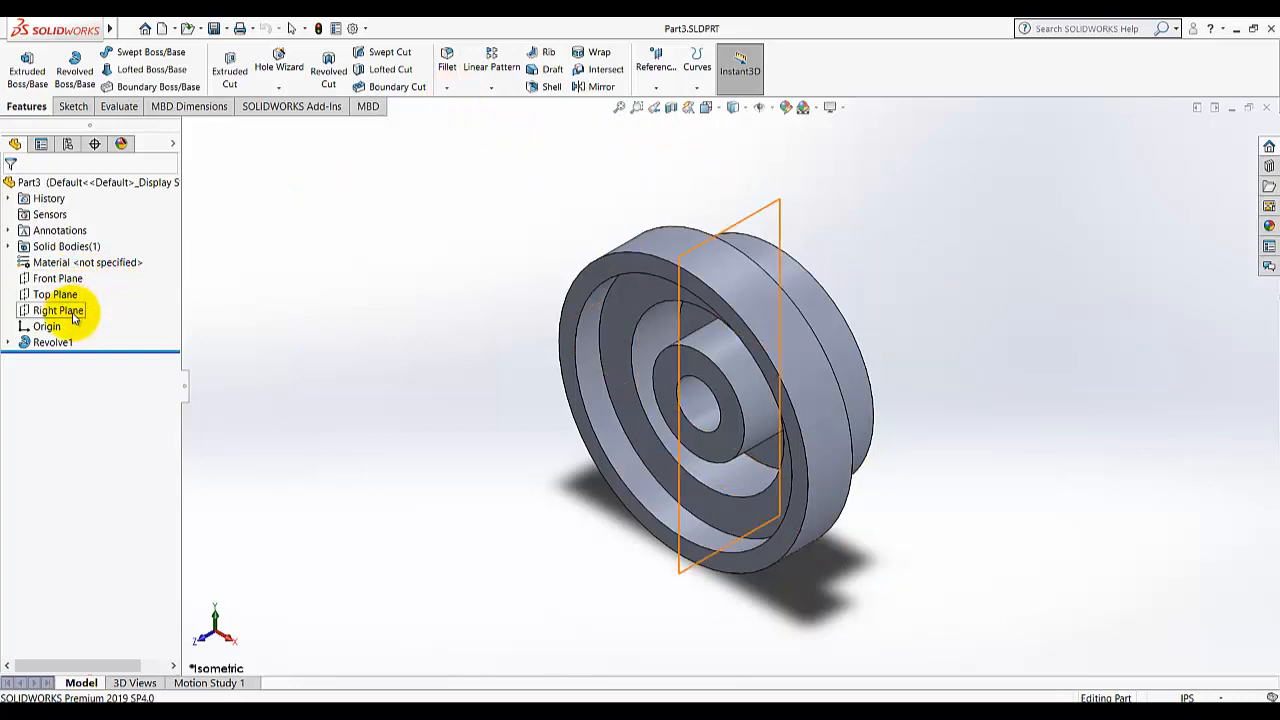
pyautogui.click(66, 106)
pyautogui.click(21, 62)
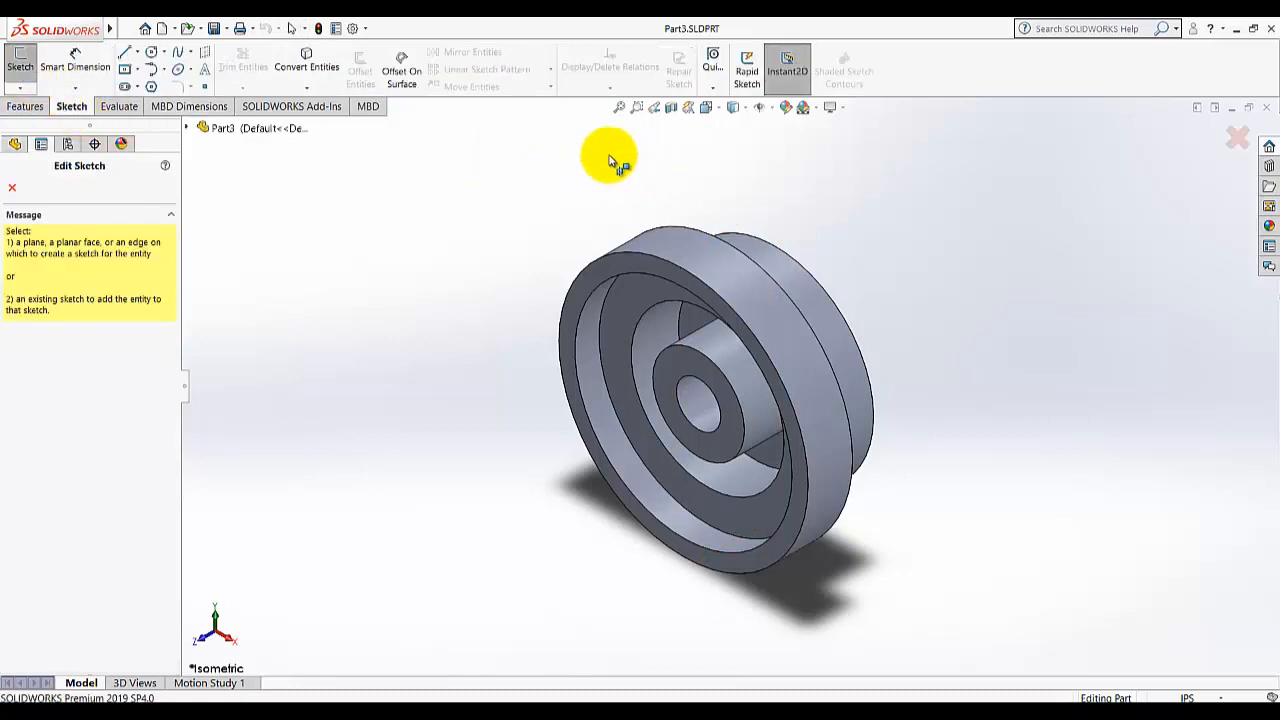
pyautogui.click(187, 128)
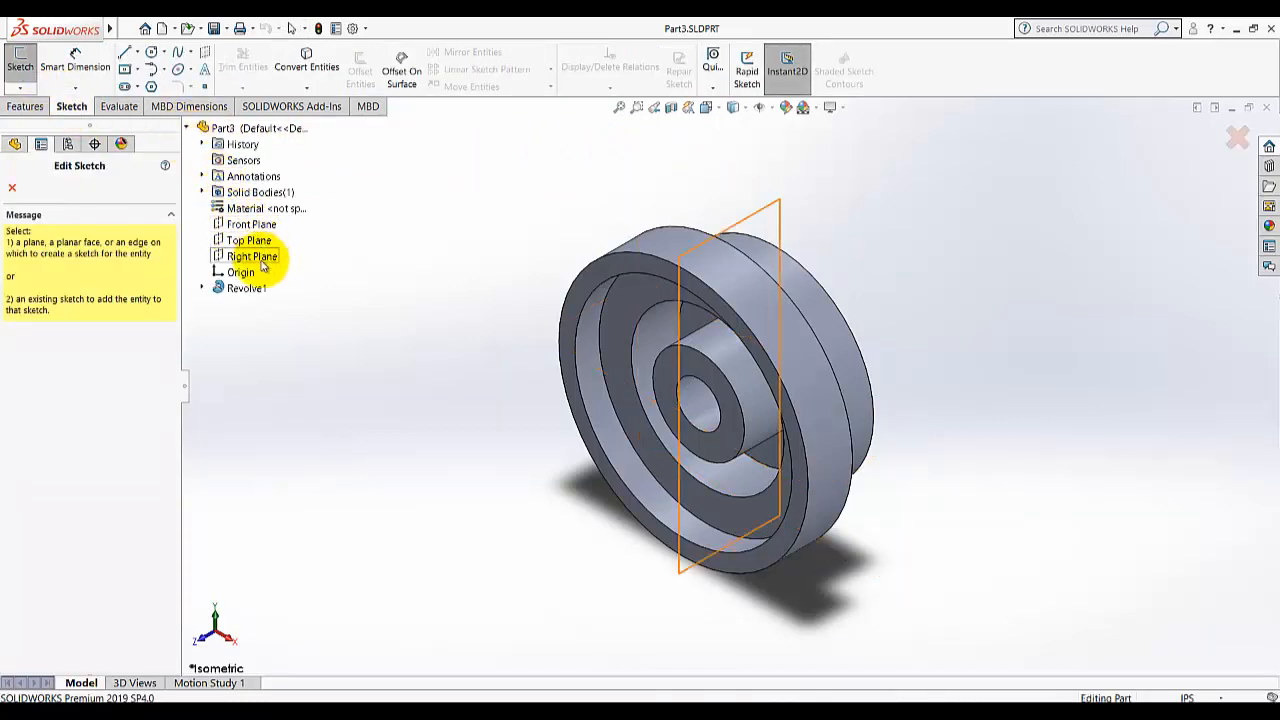
pyautogui.click(255, 262)
pyautogui.click(705, 107)
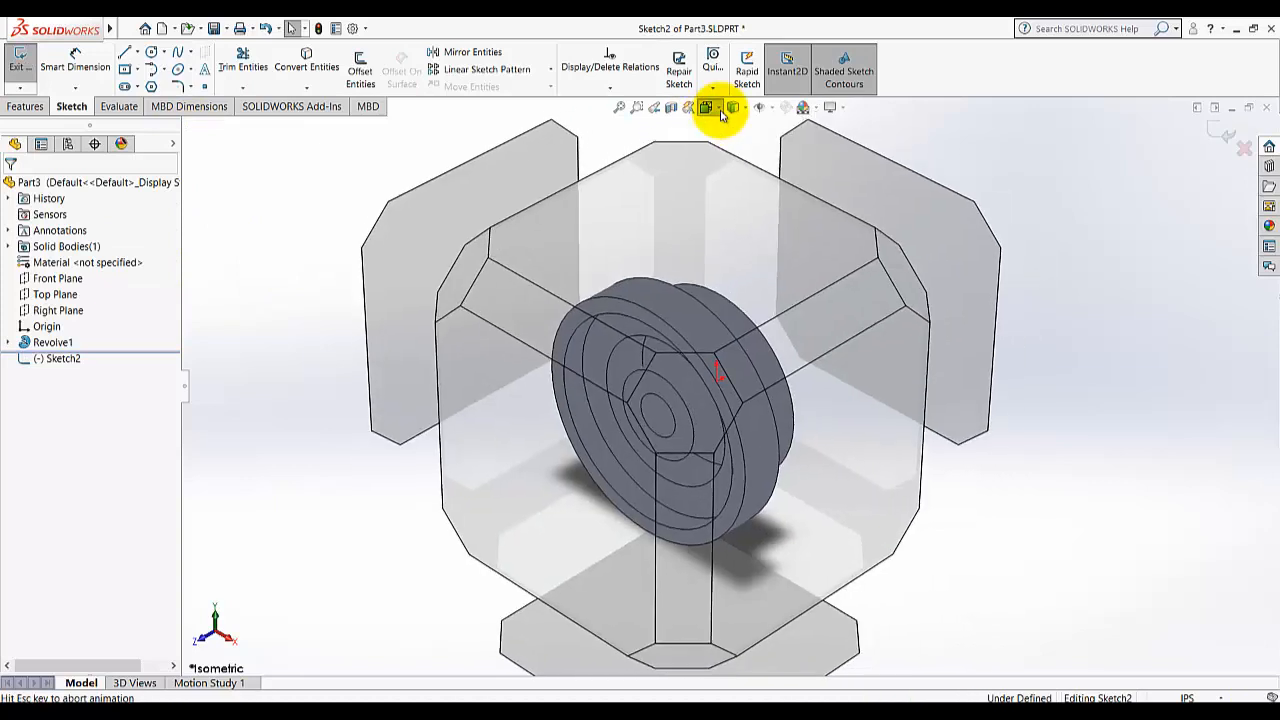
pyautogui.click(781, 182)
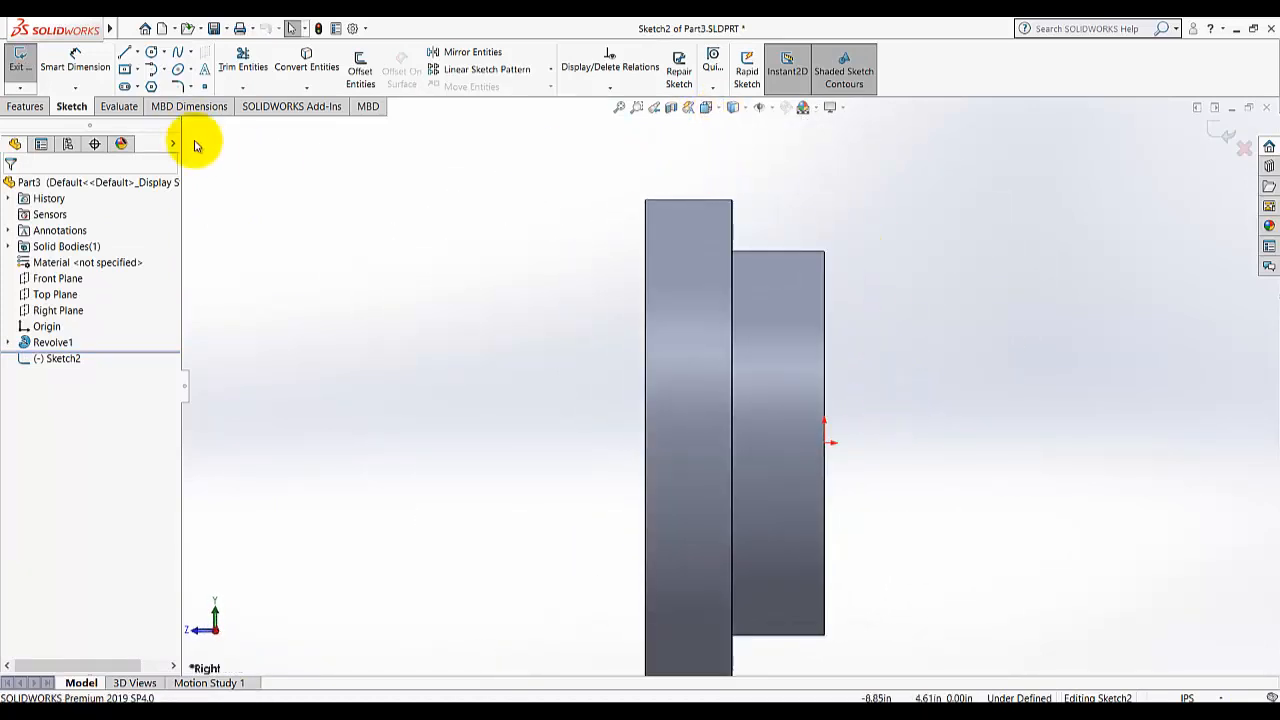
# Sketch a circle centered on the midpoint of the large rim's top edge and set its diameter to 0.5 in.
pyautogui.click(151, 52)
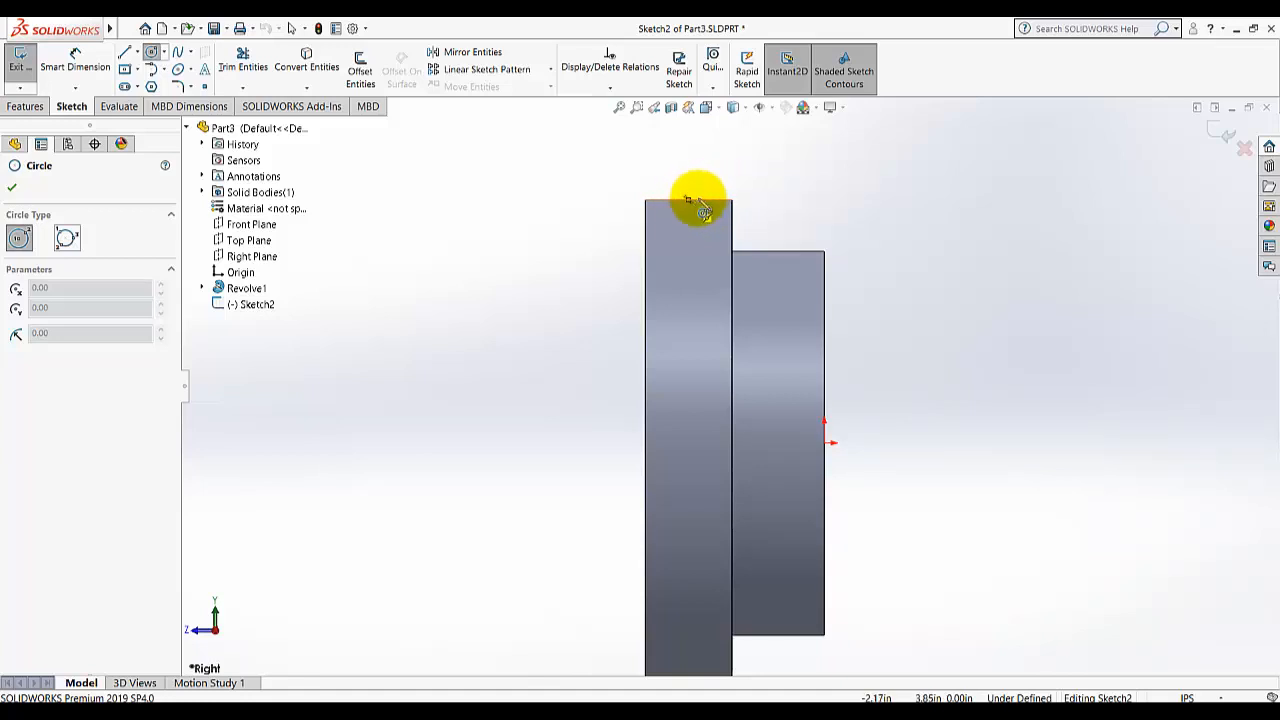
pyautogui.click(688, 200)
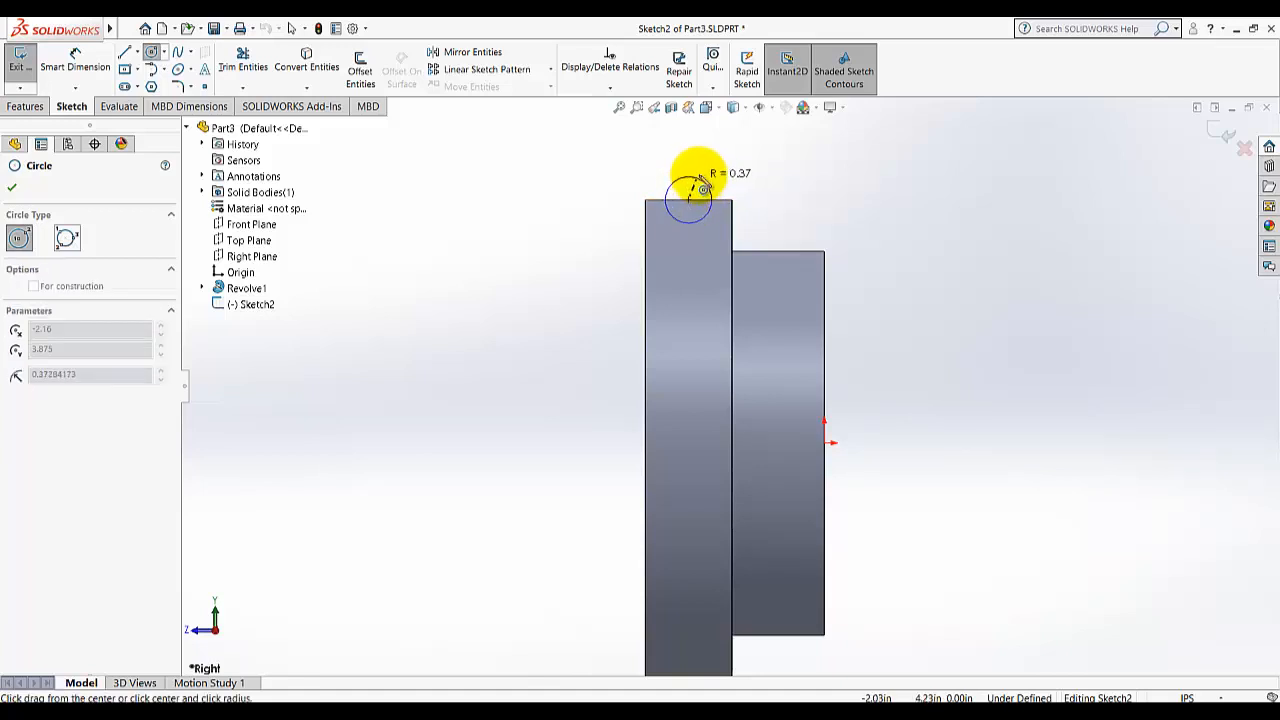
pyautogui.click(694, 163)
pyautogui.click(75, 67)
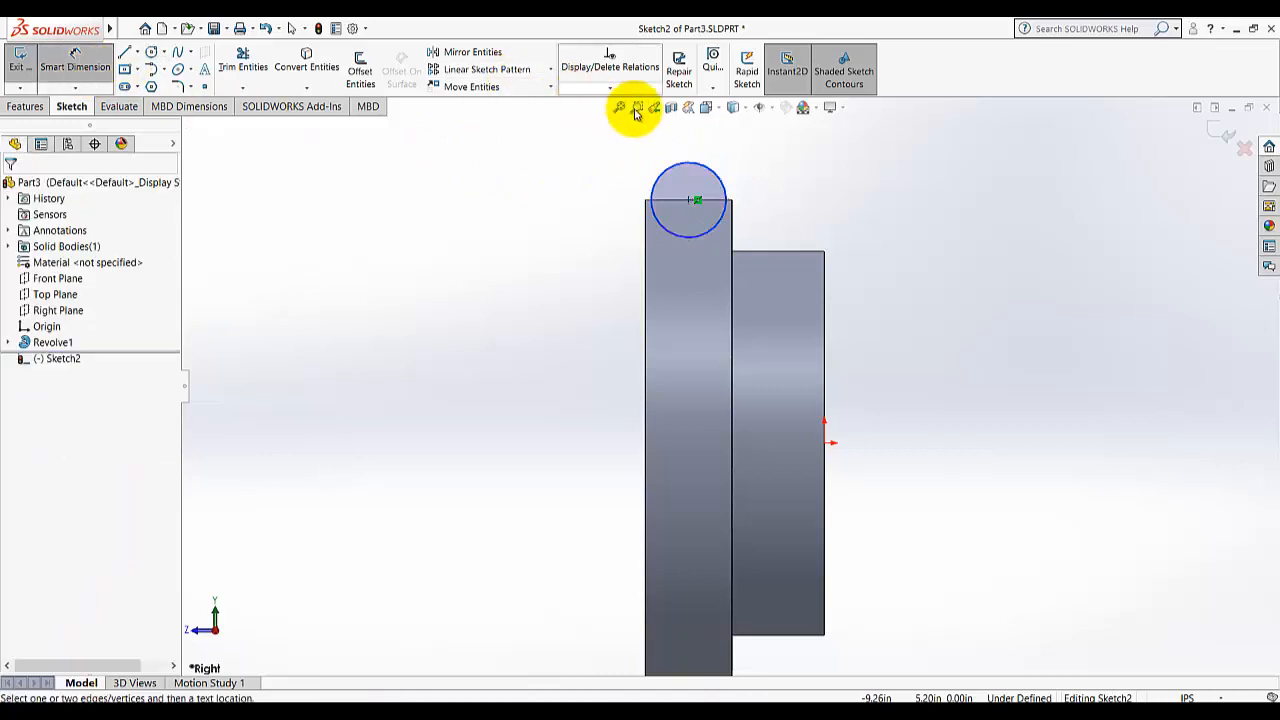
pyautogui.click(706, 164)
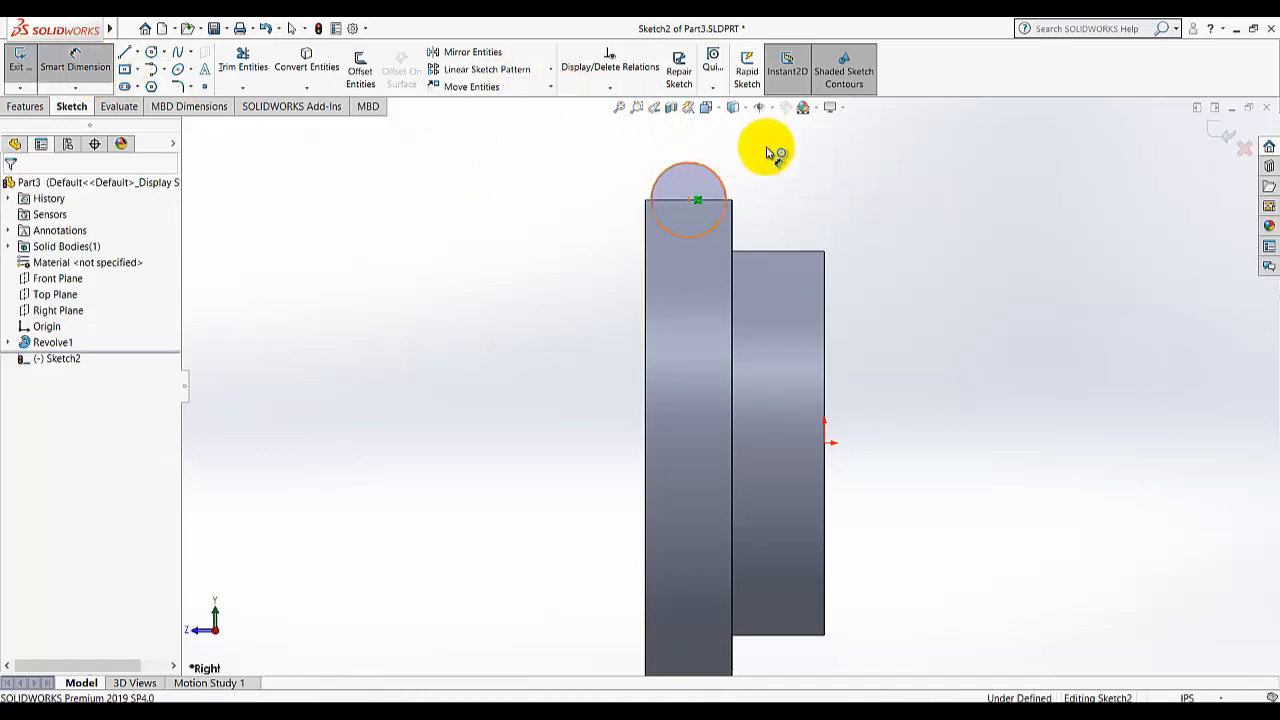
pyautogui.click(905, 192)
pyautogui.write('.5')
pyautogui.press('Return')
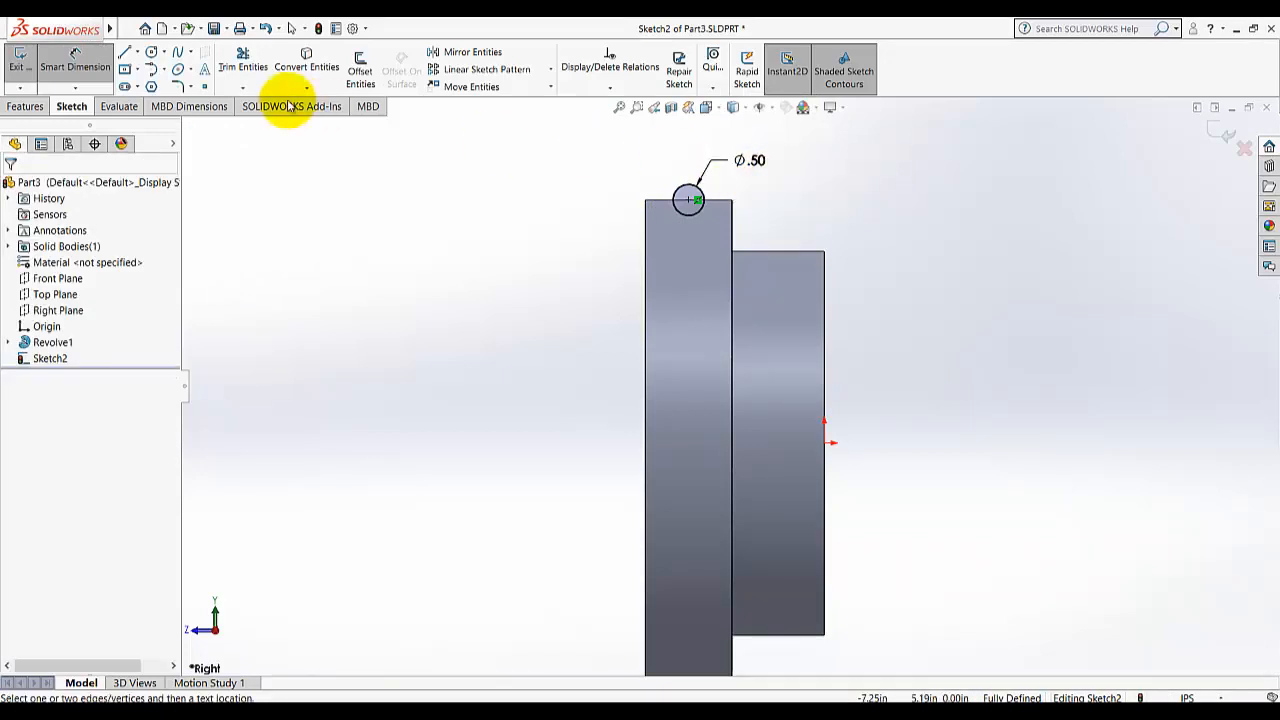
# Finish the 0.5 in circle sketch and show the wheel in isometric view.
pyautogui.click(137, 52)
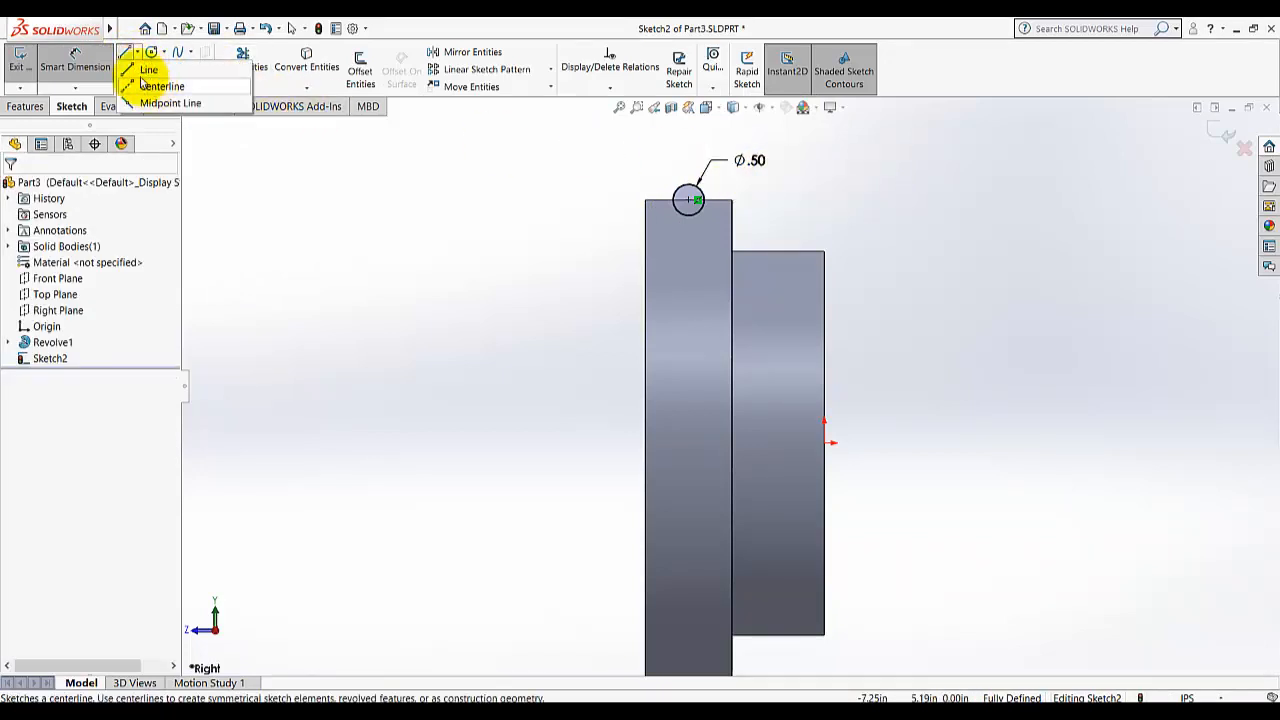
pyautogui.click(18, 62)
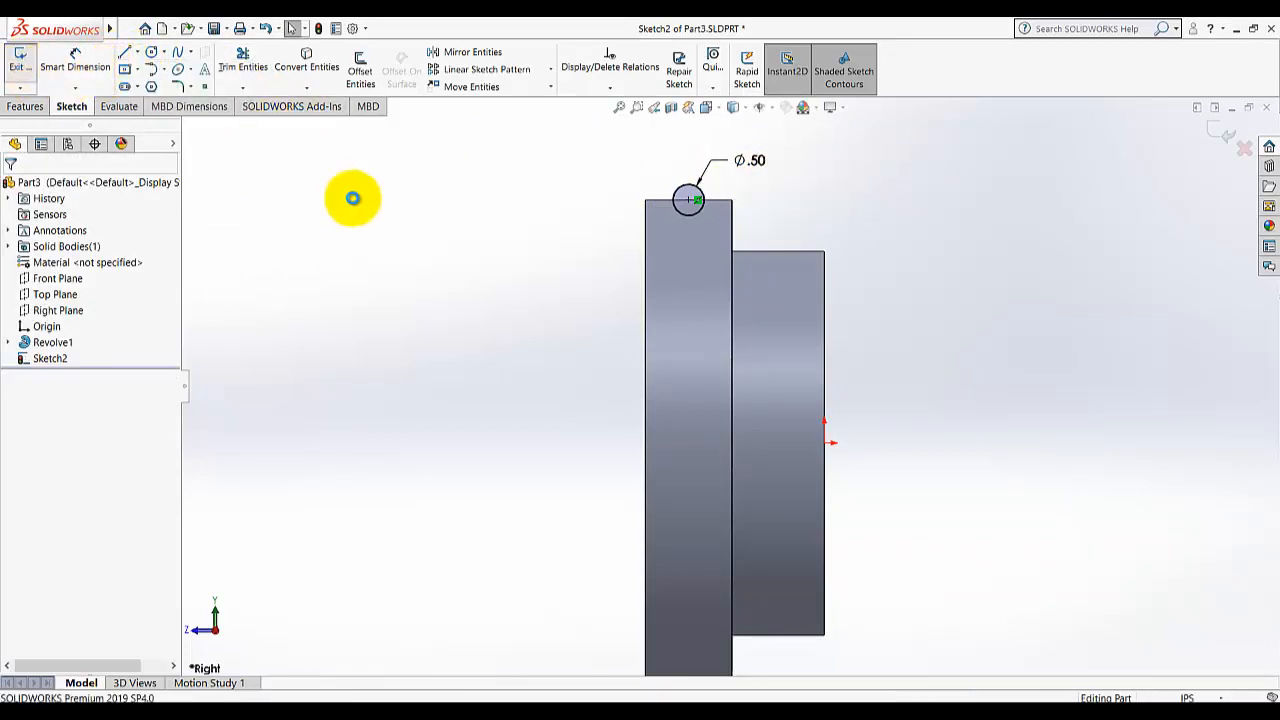
pyautogui.click(706, 108)
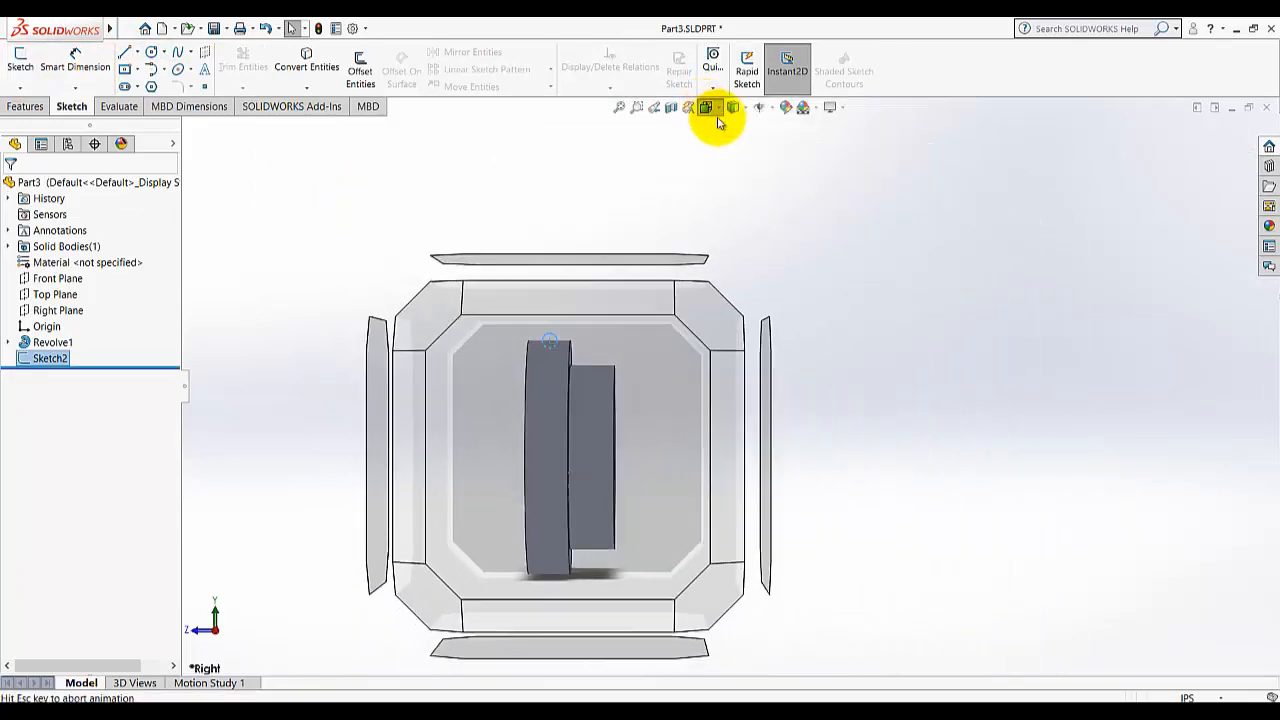
pyautogui.click(771, 137)
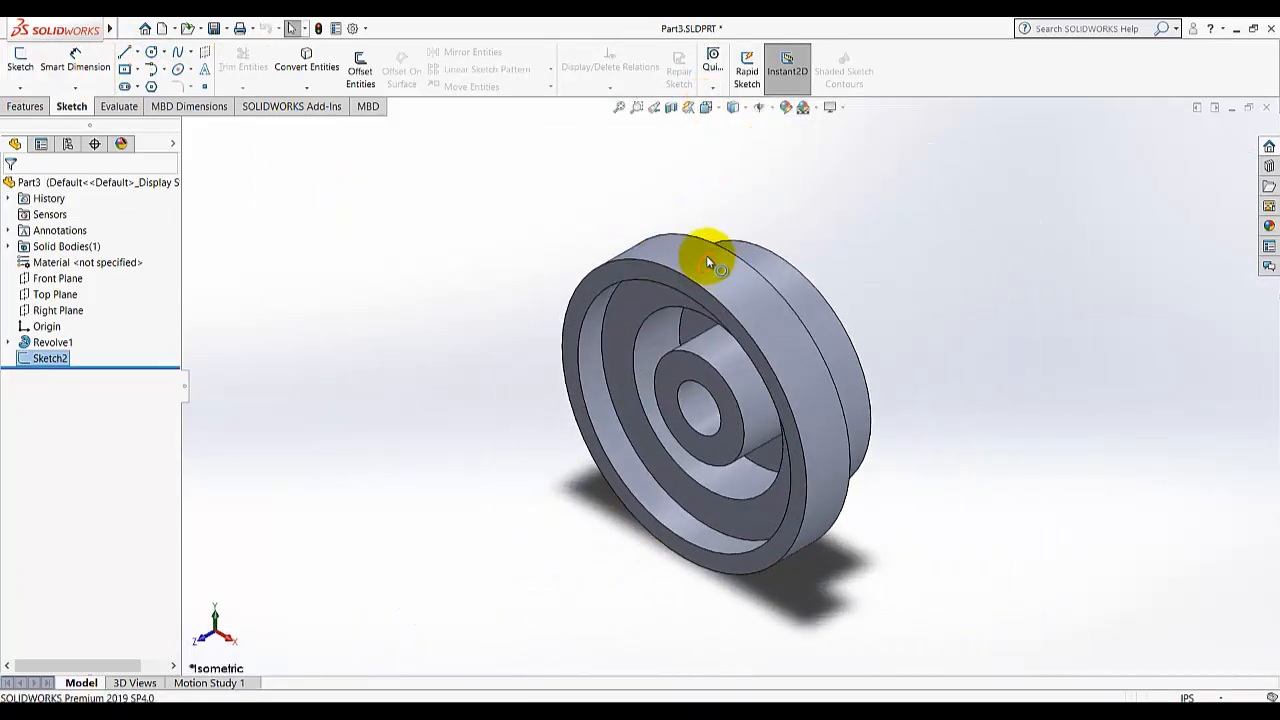
pyautogui.click(514, 249)
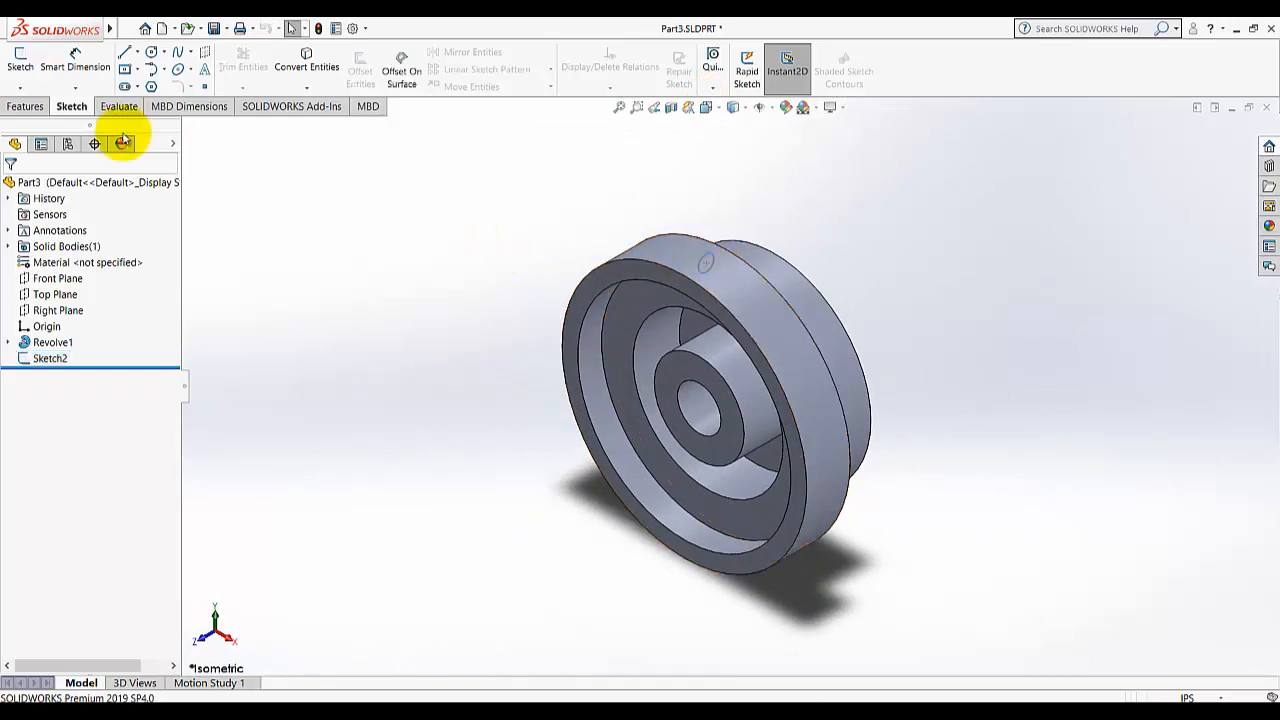
# Cut a groove around the large rim by revolving the 0.5 in circle sketch 360 degrees about the wheel's displayed temporary axis.
pyautogui.click(25, 107)
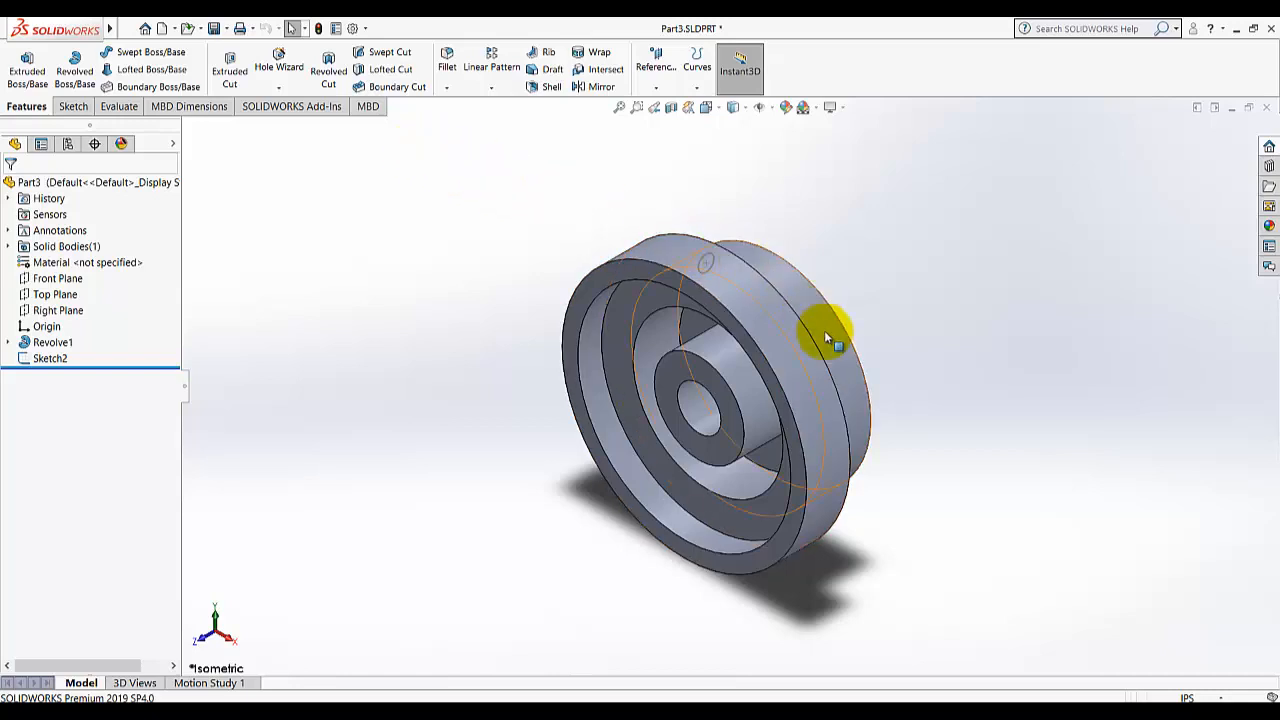
pyautogui.click(328, 72)
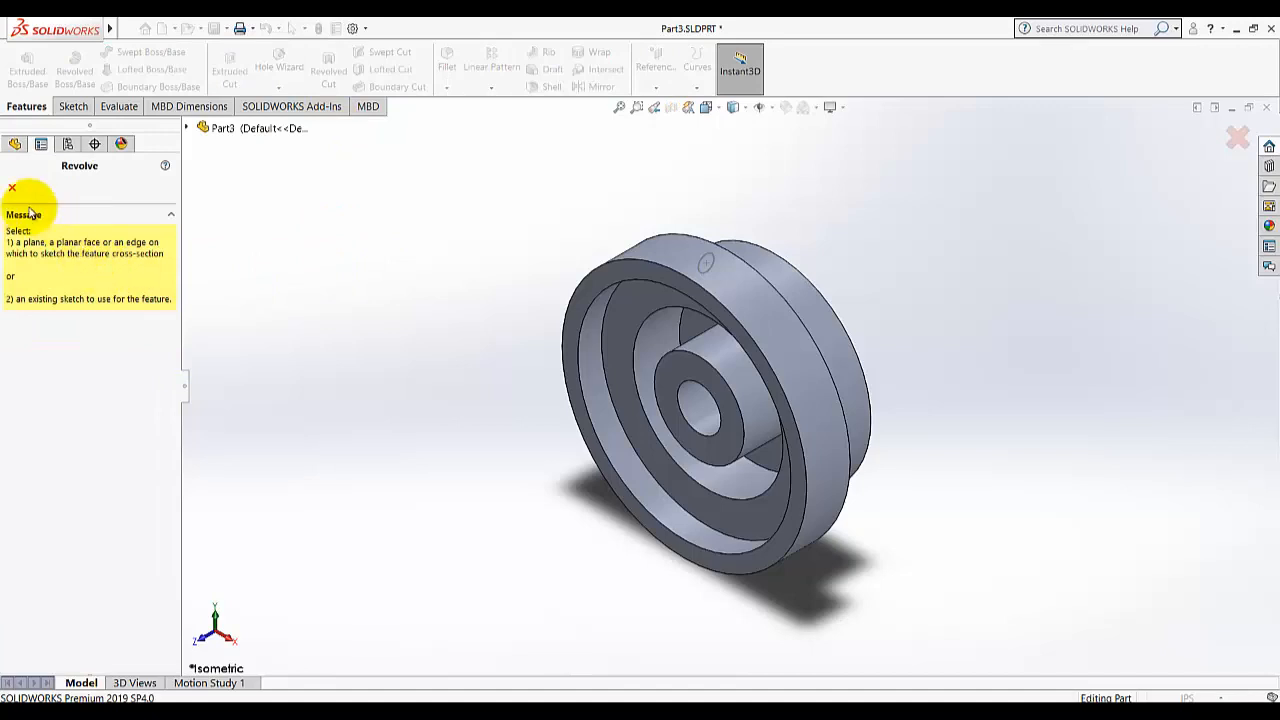
pyautogui.click(29, 190)
pyautogui.click(705, 253)
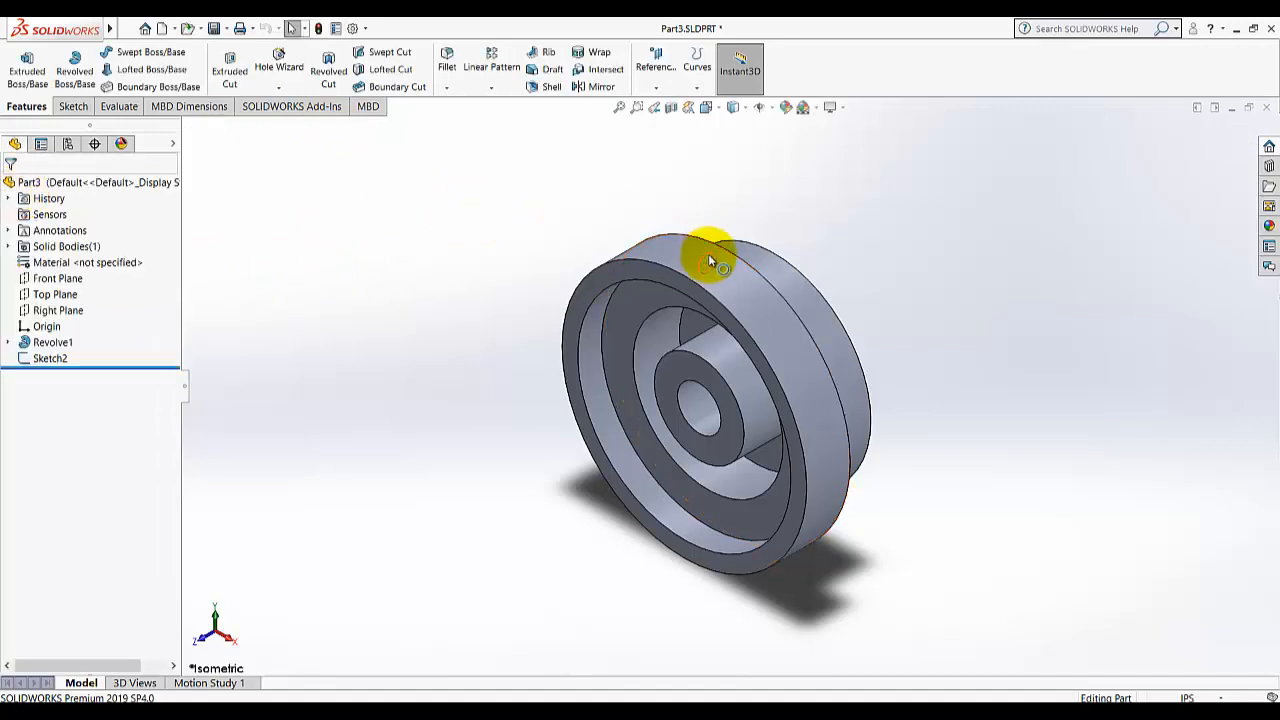
pyautogui.click(330, 78)
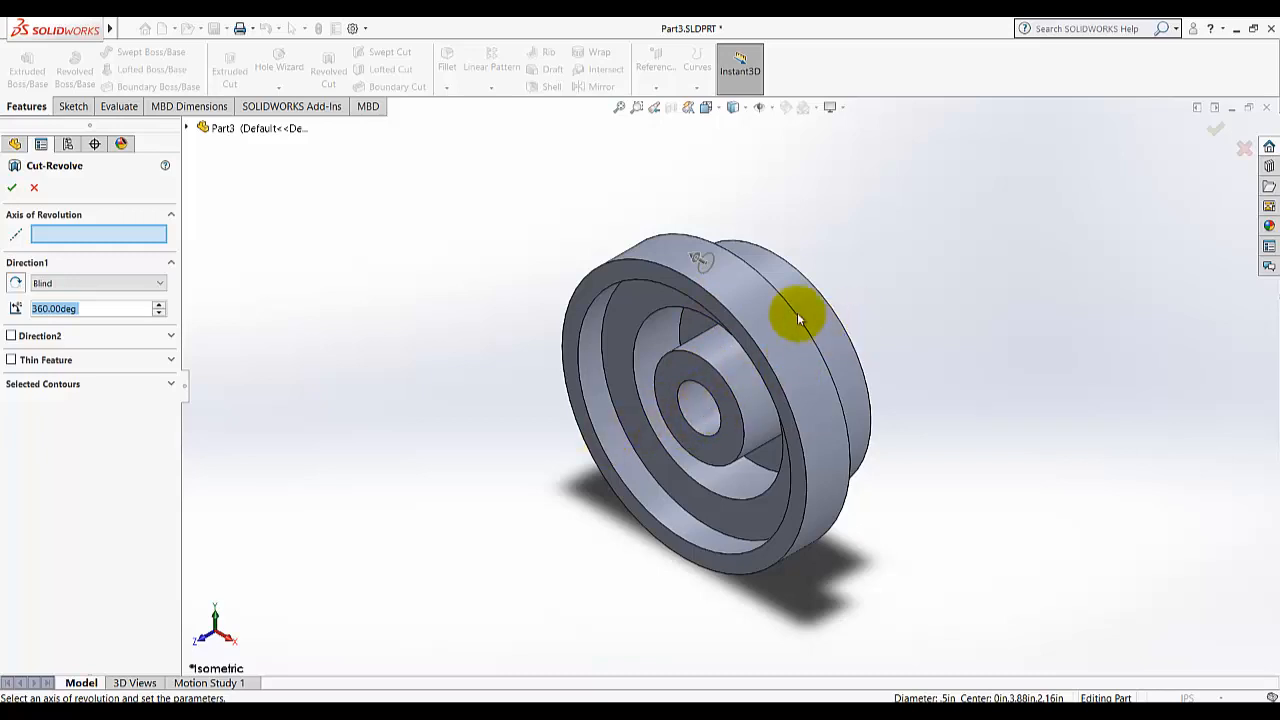
pyautogui.click(772, 110)
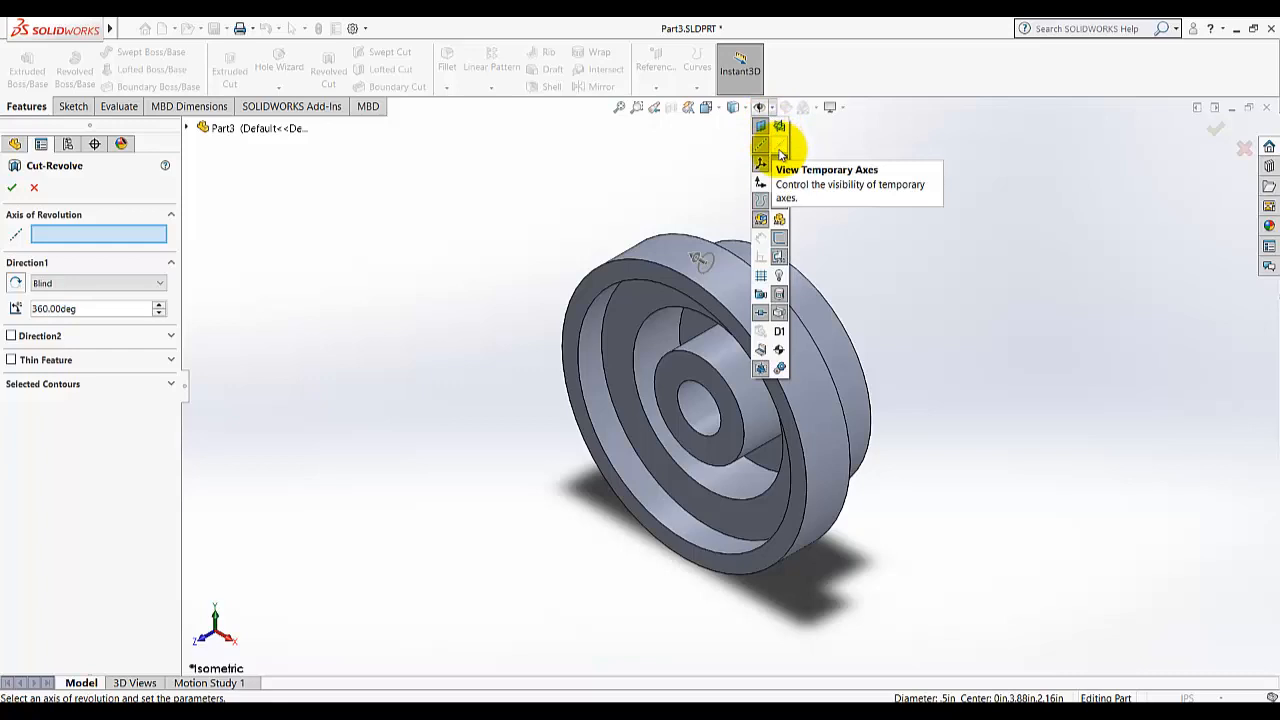
pyautogui.click(780, 150)
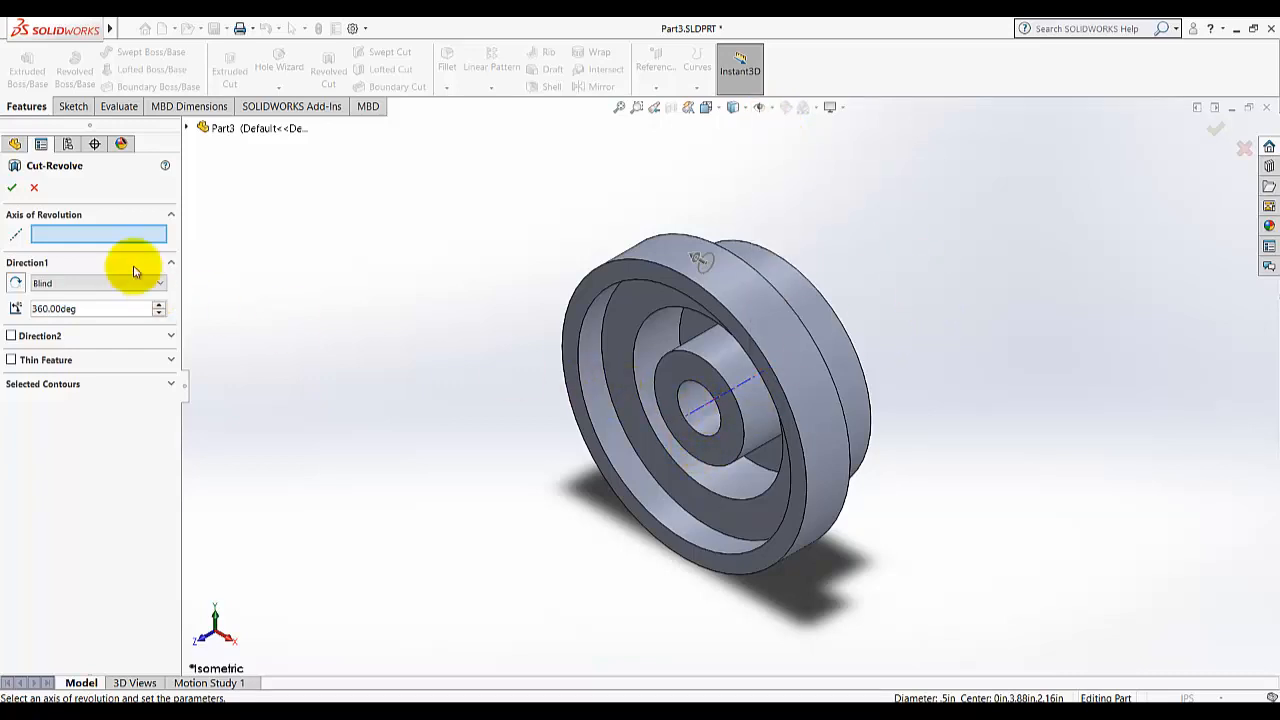
pyautogui.click(706, 410)
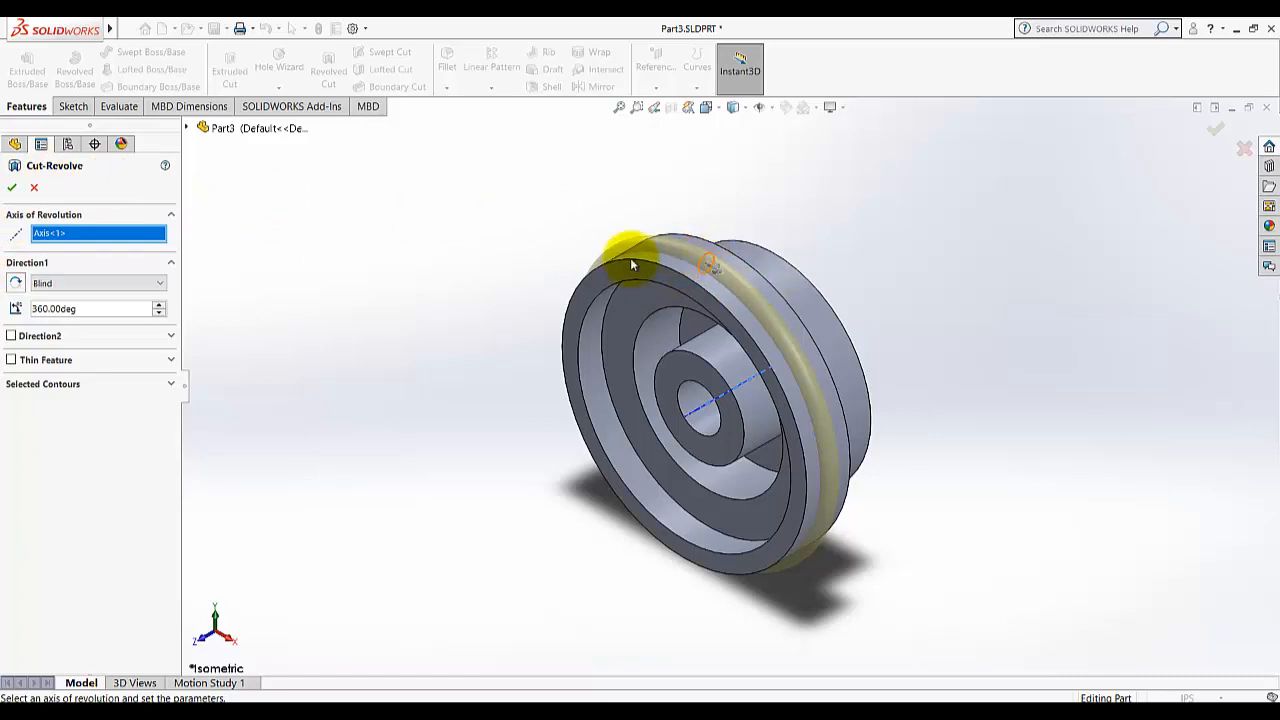
pyautogui.click(12, 187)
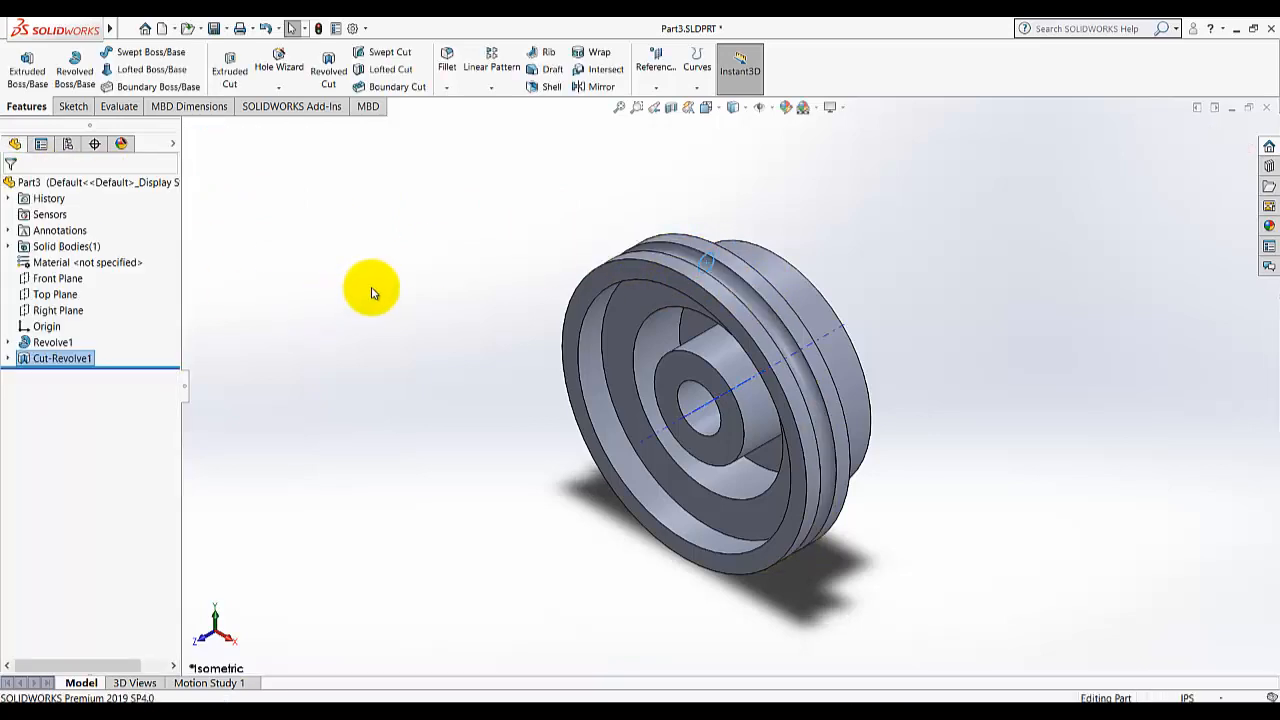
# Hide the temporary axes and return the grooved wheel to the isometric view.
pyautogui.moveTo(497, 357); pyautogui.dragTo(432, 282, button='middle')
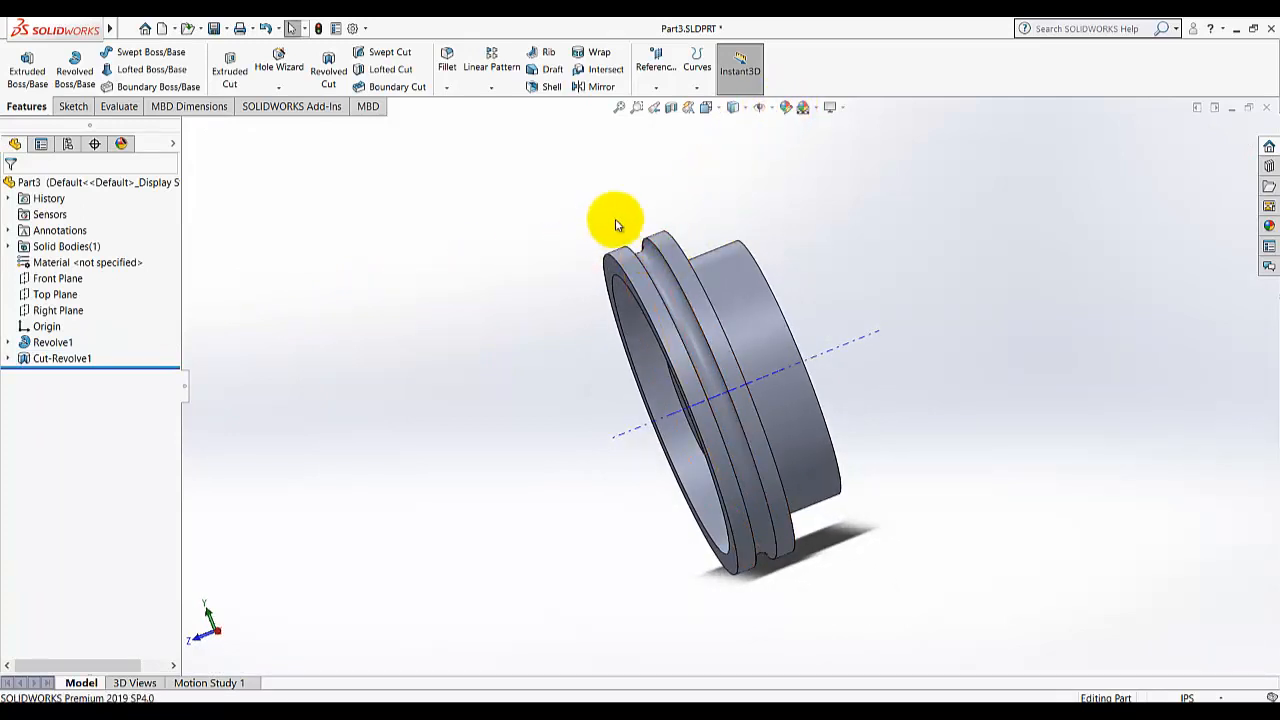
pyautogui.click(772, 110)
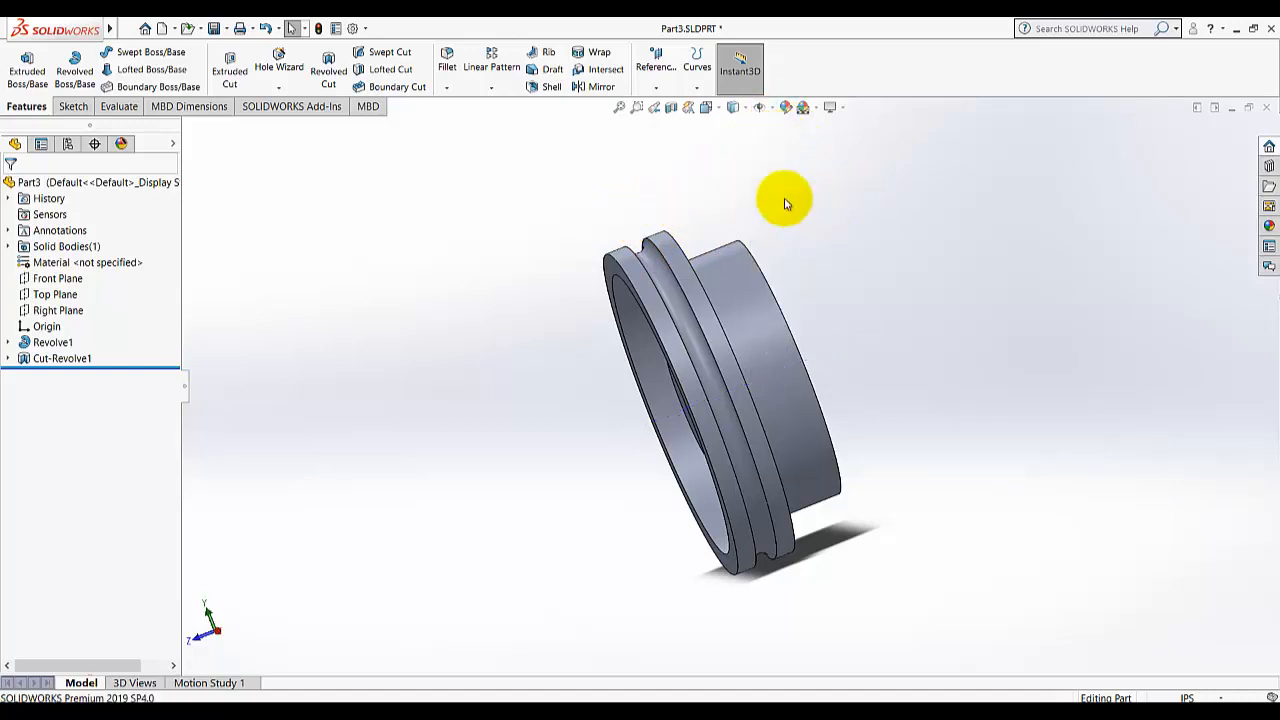
pyautogui.click(731, 108)
pyautogui.click(757, 157)
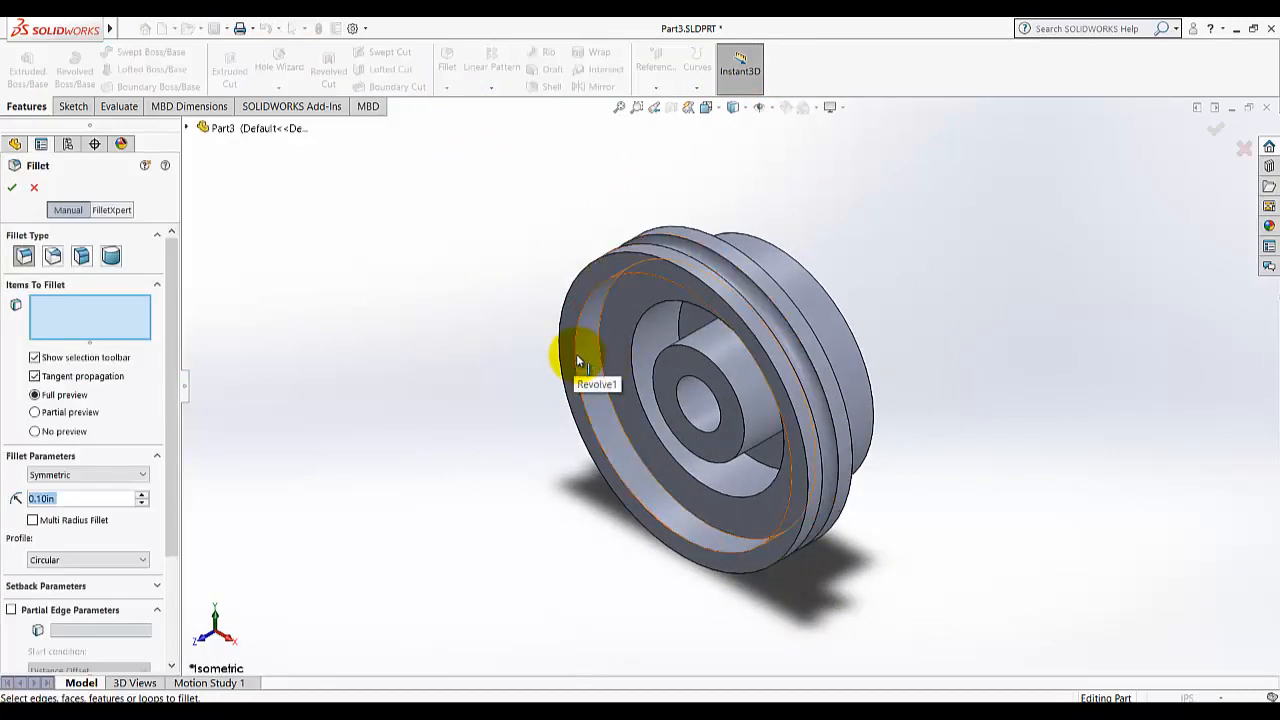
# Fillet the four circular edges of the stepped front recess around the hub with a 0.10 in symmetric radius.
pyautogui.click(596, 346)
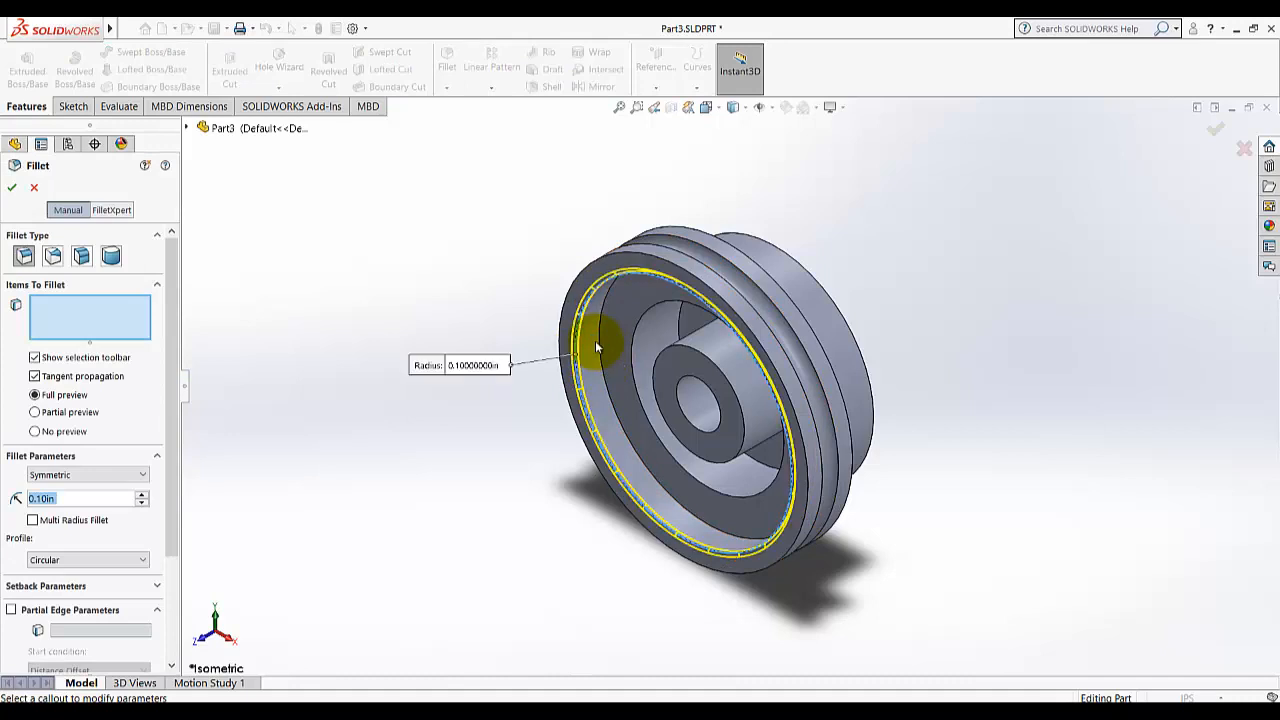
pyautogui.click(600, 337)
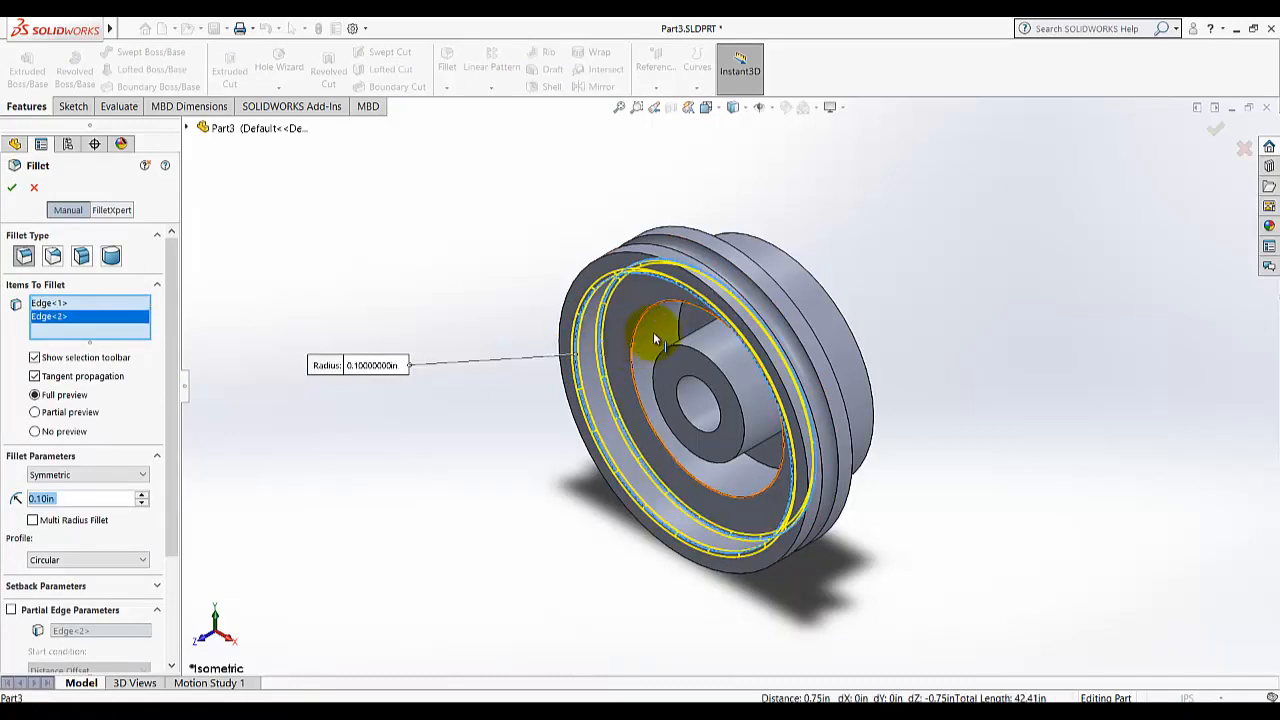
pyautogui.click(655, 340)
pyautogui.click(668, 318)
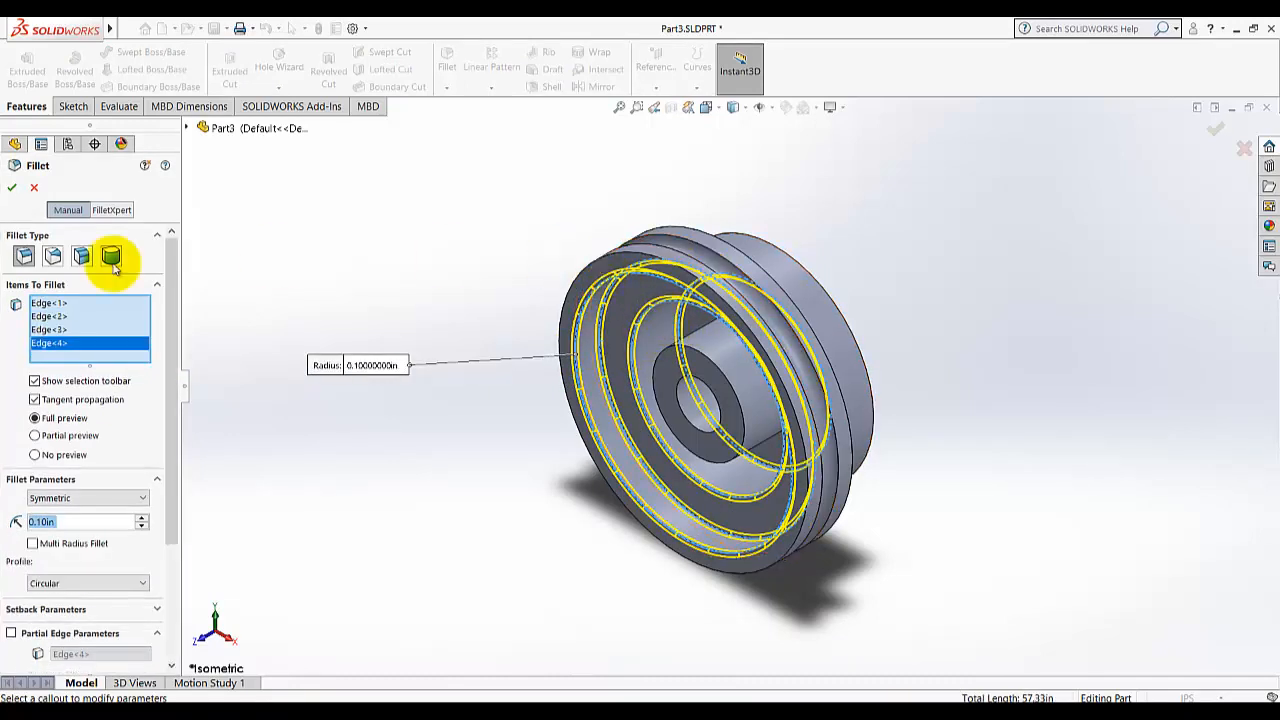
pyautogui.click(11, 187)
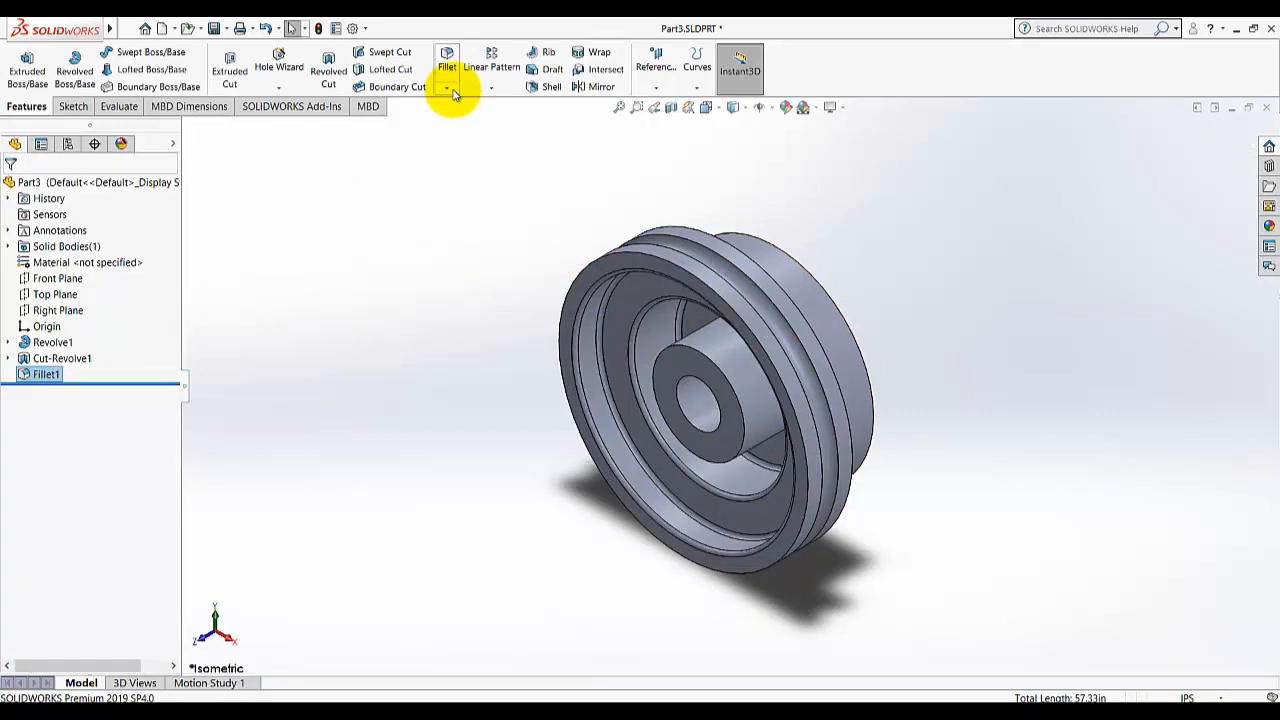
# Chamfer the outer circular edge of the smaller step's end face with a 0.25 in distance at 45 degrees.
pyautogui.click(451, 89)
pyautogui.click(472, 122)
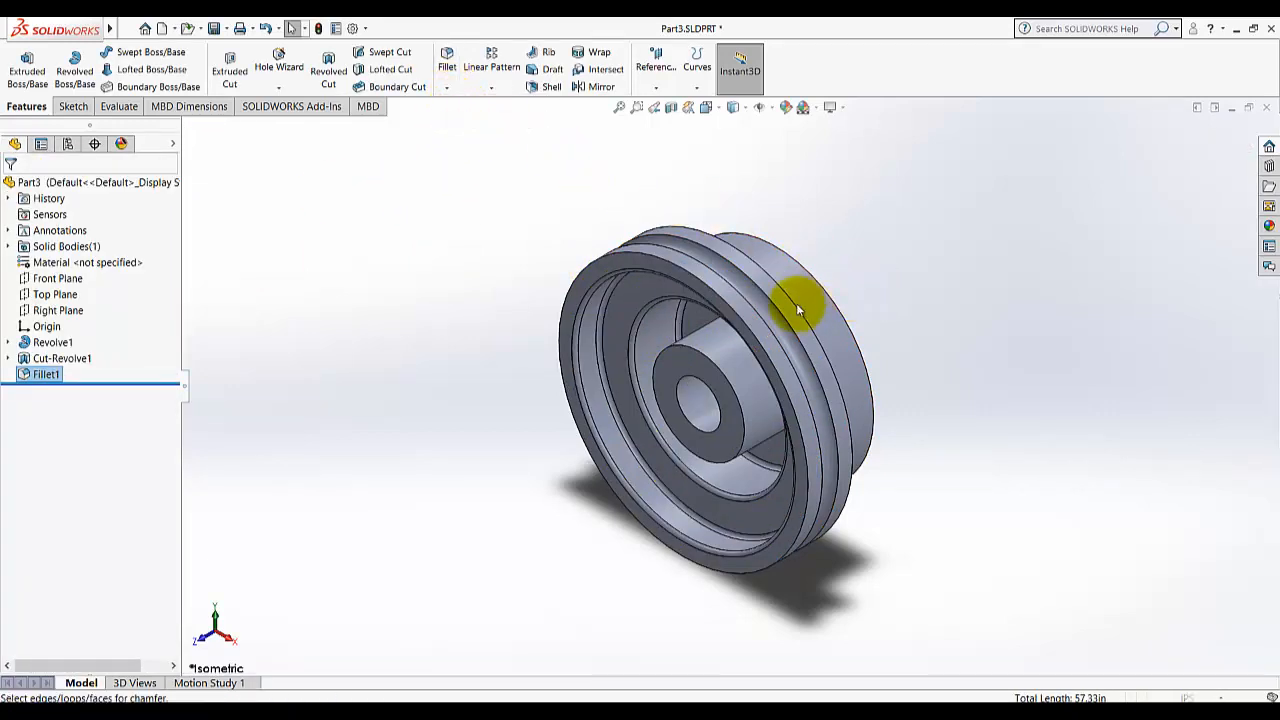
pyautogui.moveTo(796, 303); pyautogui.dragTo(714, 236, button='middle')
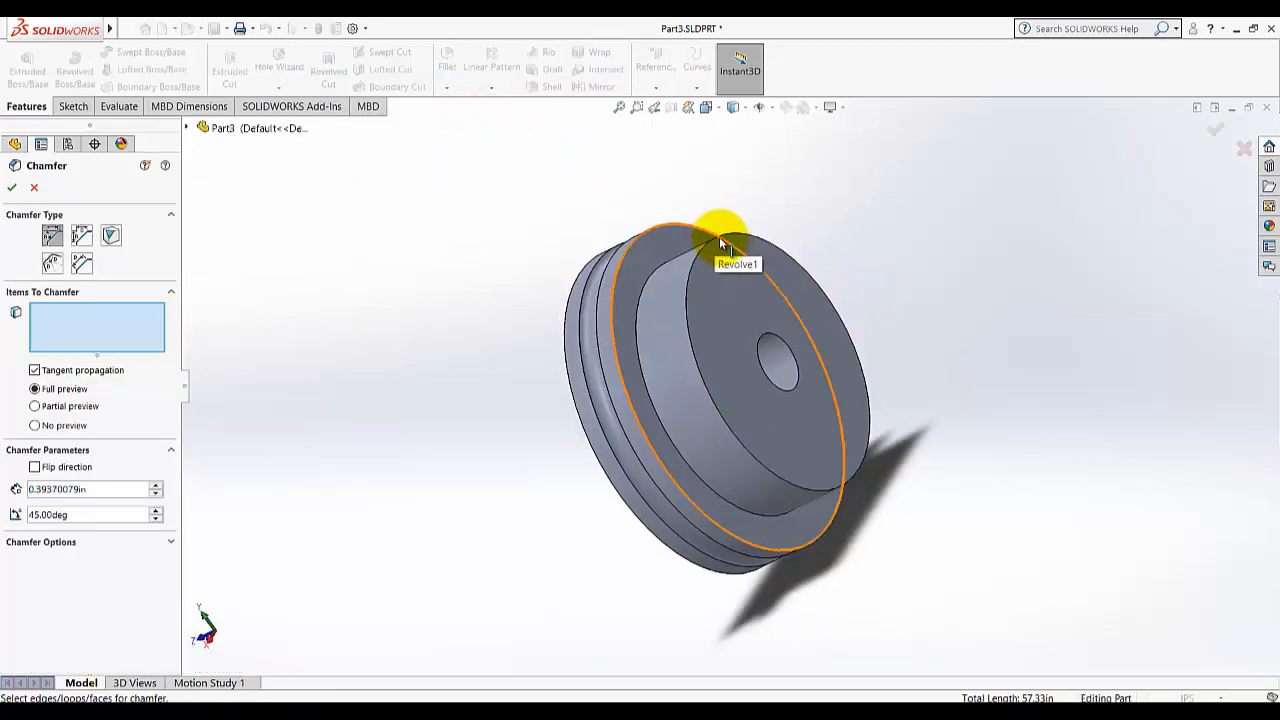
pyautogui.click(720, 243)
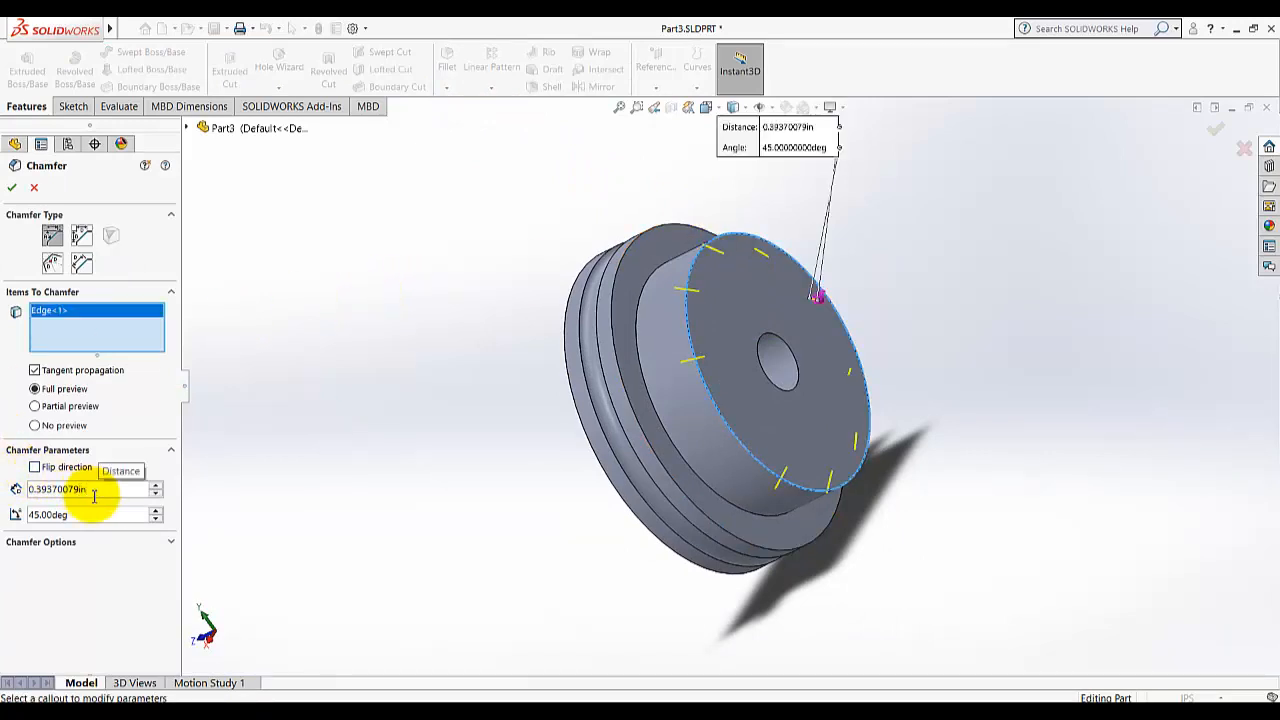
pyautogui.write('0.25')
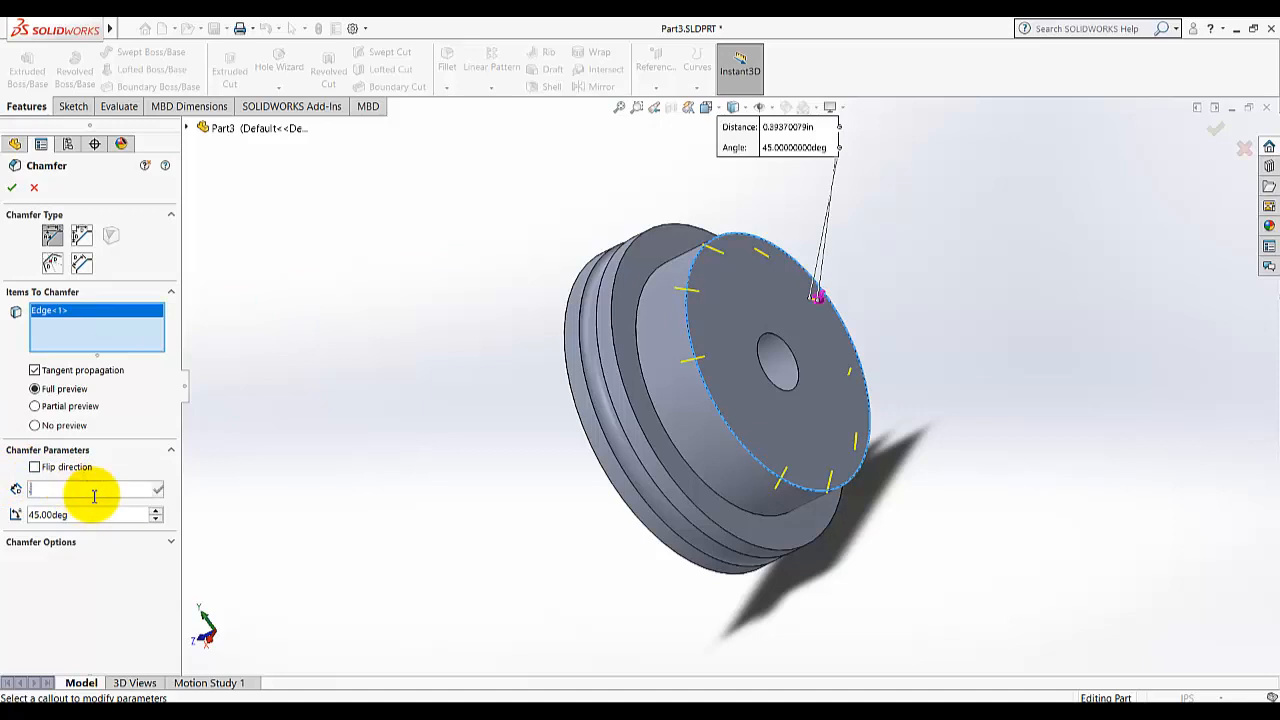
pyautogui.press('Return')
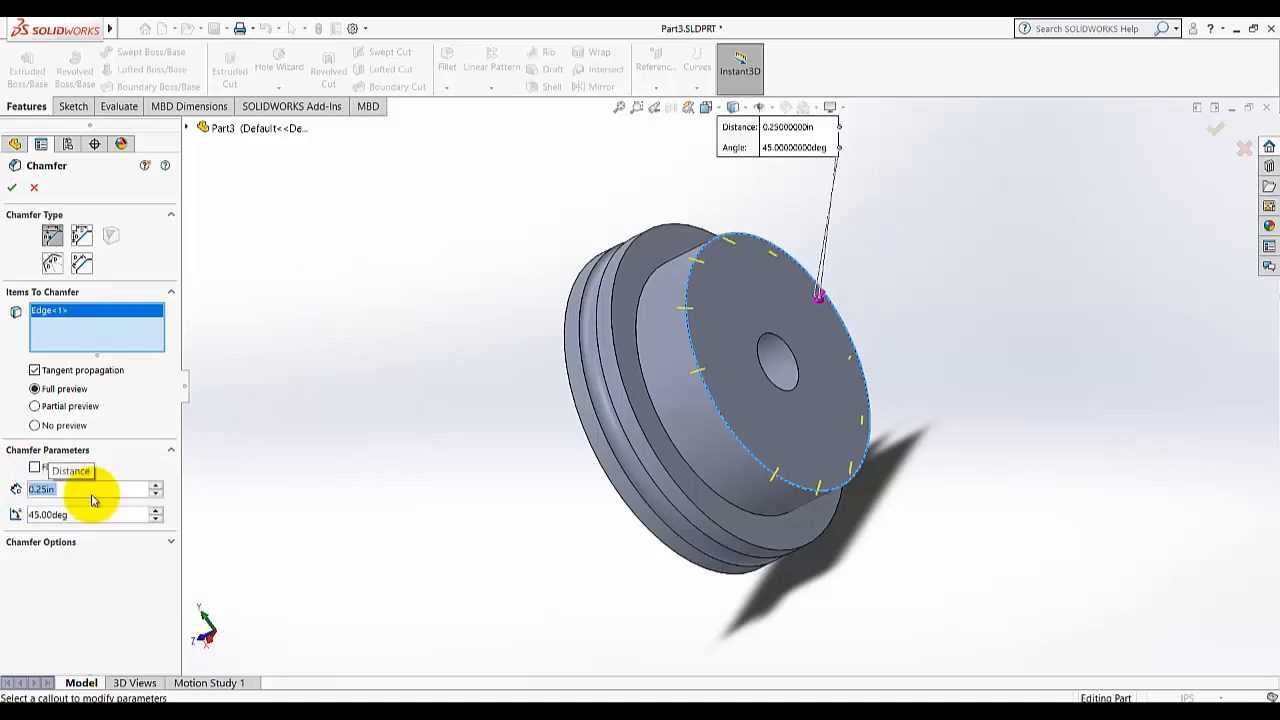
pyautogui.click(12, 190)
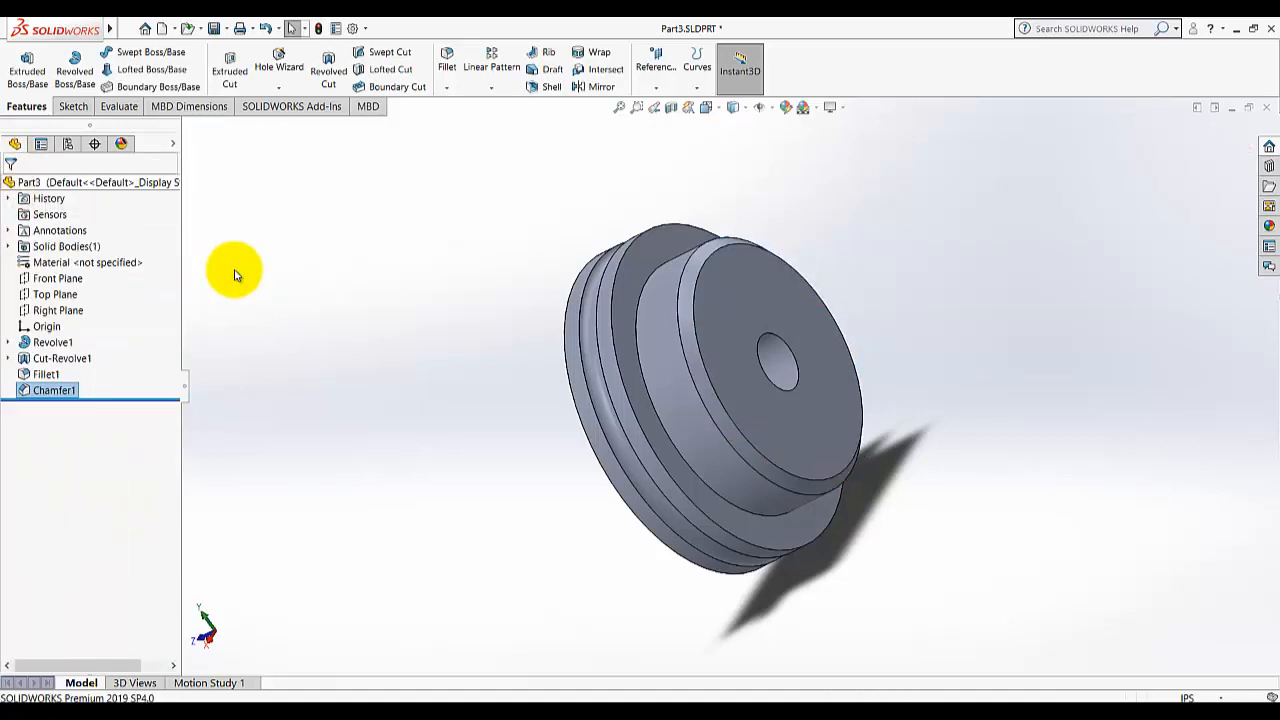
pyautogui.moveTo(366, 271); pyautogui.dragTo(478, 278, button='middle')
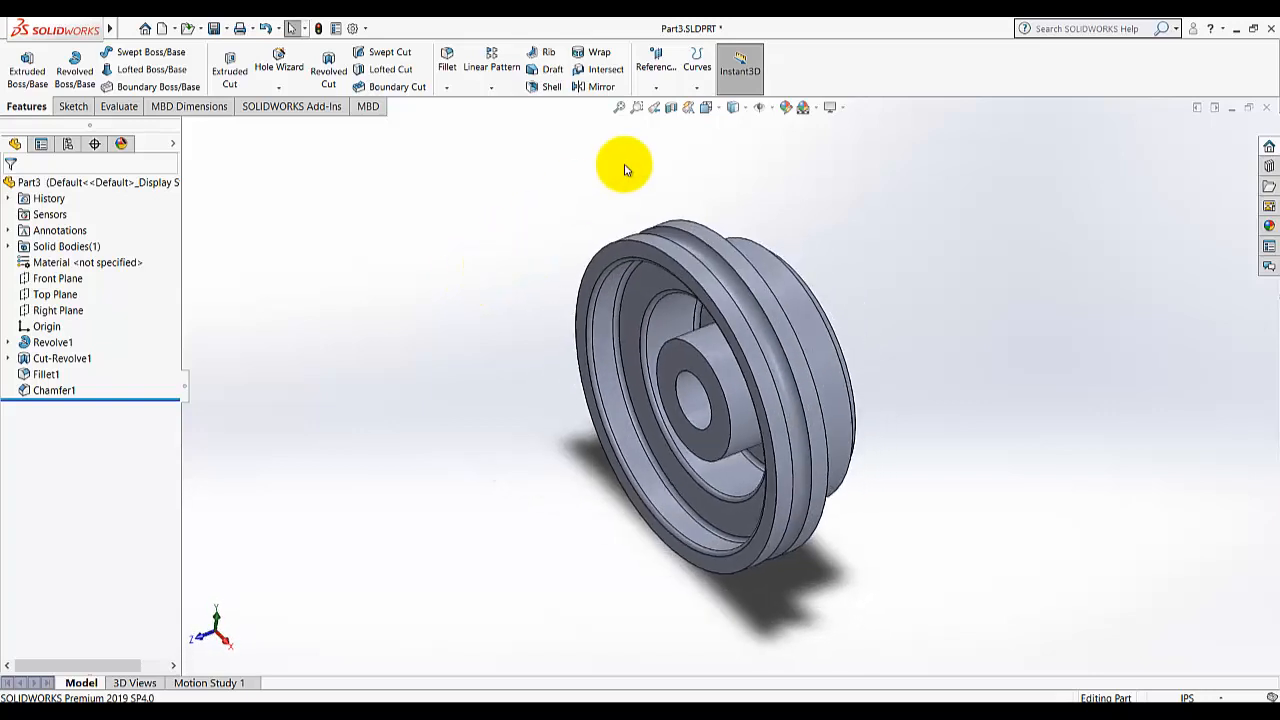